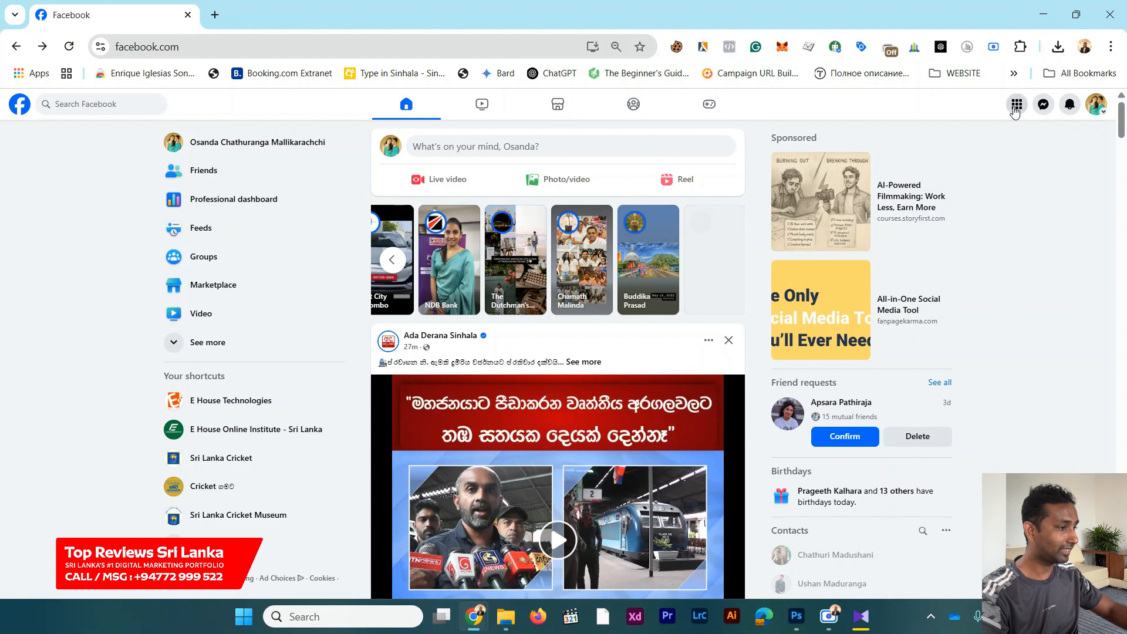
{"action": "left_click", "coordinate": [1018, 109]}
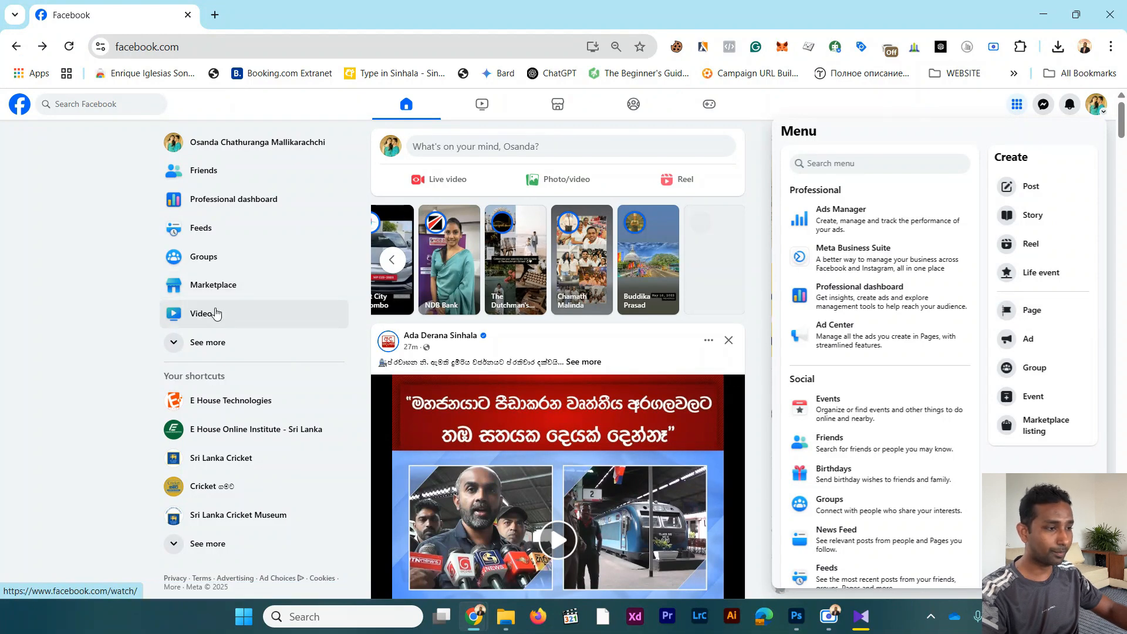
{"action": "scroll", "coordinate": [219, 318], "scroll_direction": "down", "scroll_amount": 2}
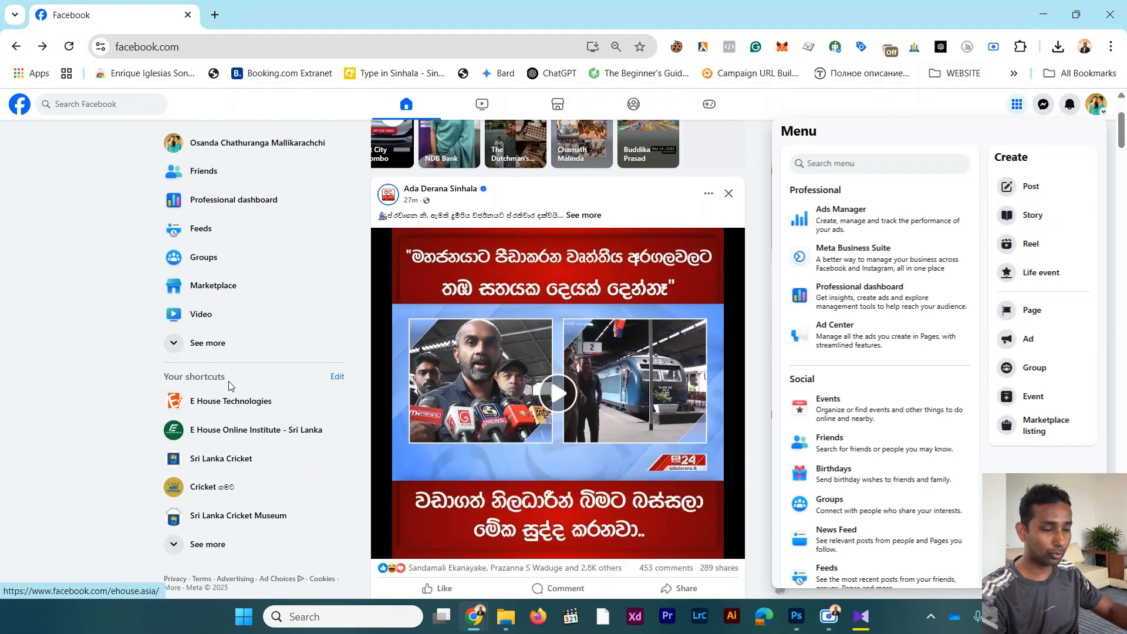
{"action": "left_click", "coordinate": [205, 347]}
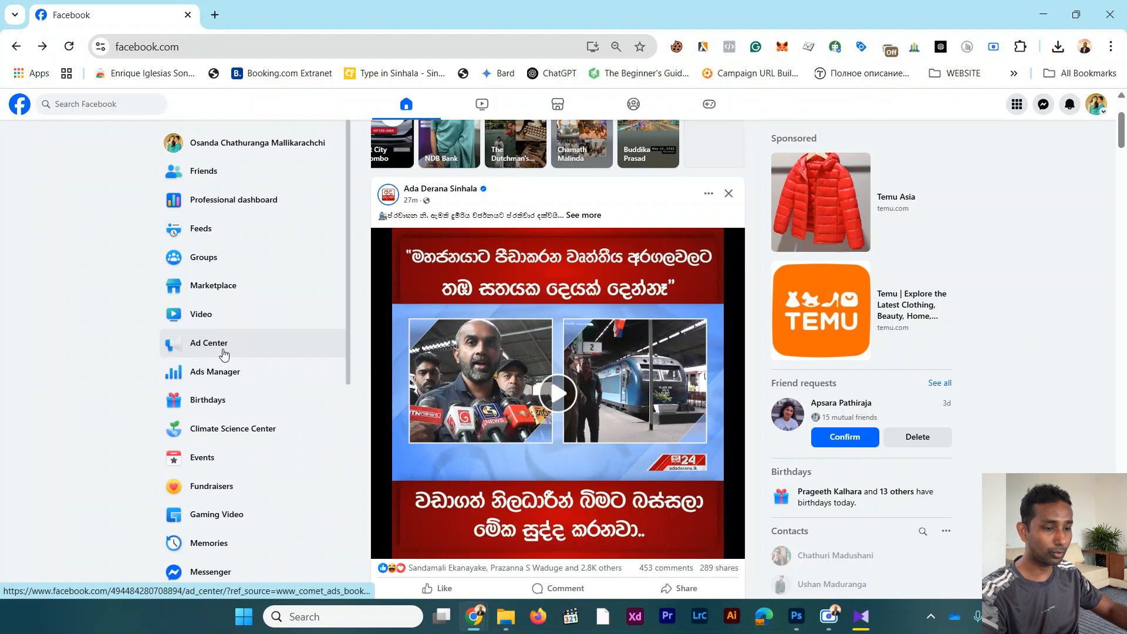
{"action": "scroll", "coordinate": [224, 363], "scroll_direction": "down", "scroll_amount": 2}
{"action": "scroll", "coordinate": [223, 362], "scroll_direction": "down", "scroll_amount": 3}
{"action": "scroll", "coordinate": [221, 381], "scroll_direction": "up", "scroll_amount": 1}
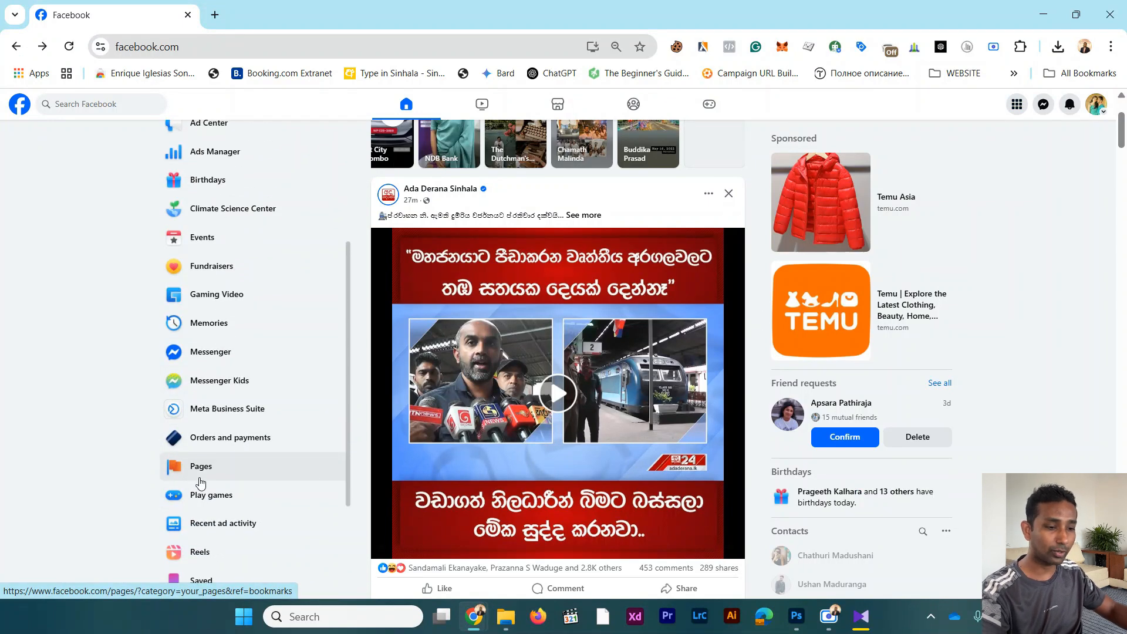
Step: Start creating a new Facebook Page and name it "O2 Luxe Living - Weligama"
{"action": "left_click", "coordinate": [1016, 104]}
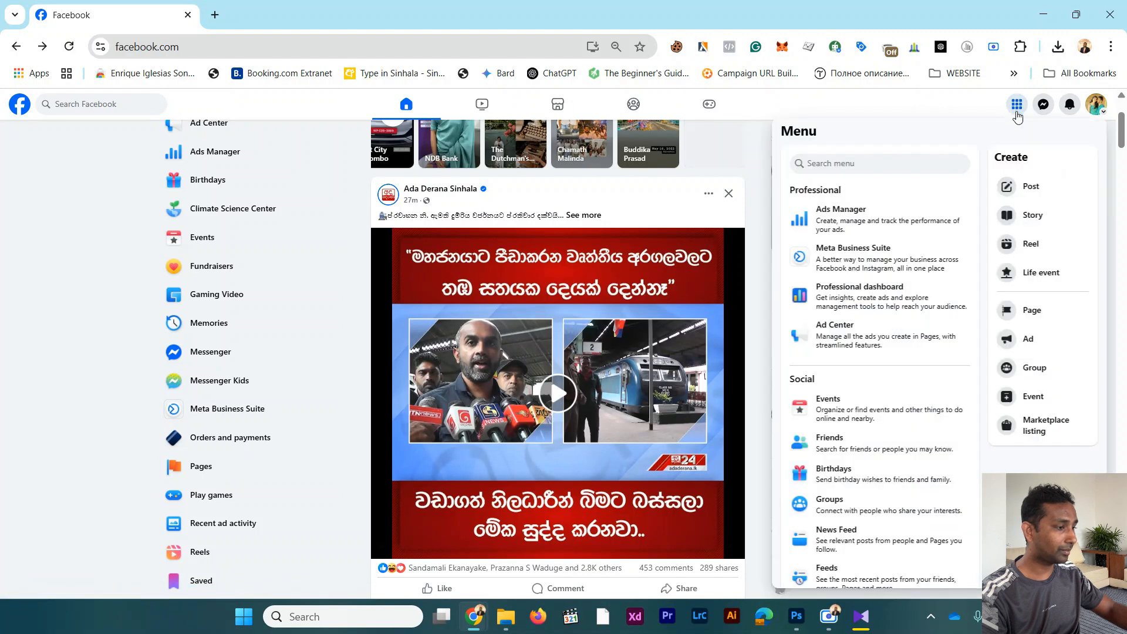
{"action": "left_click", "coordinate": [1044, 310]}
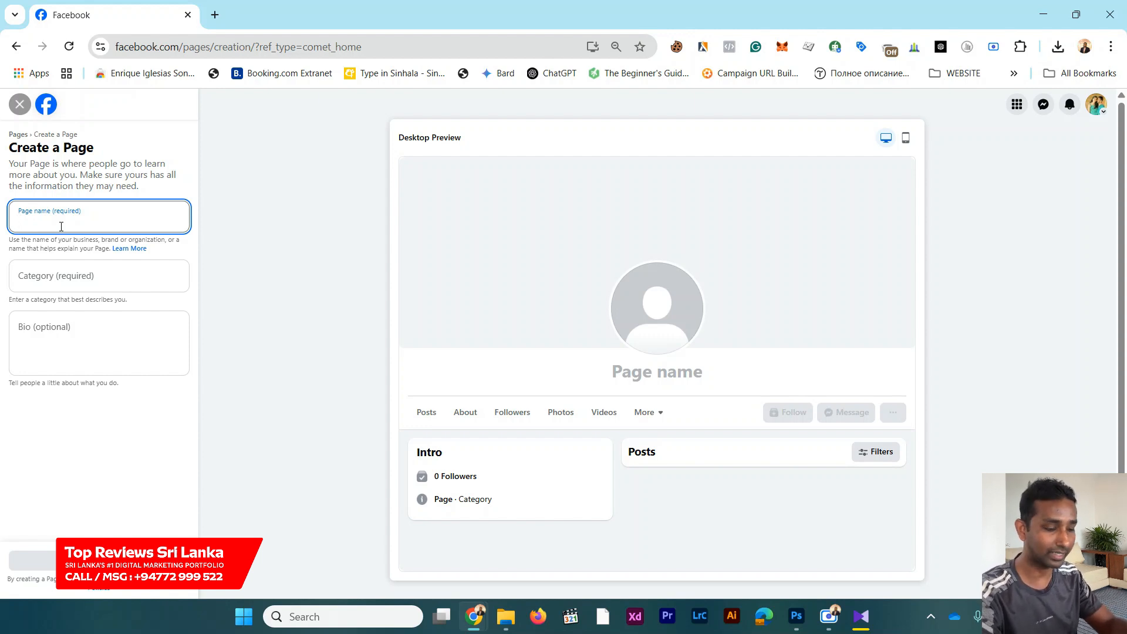
{"action": "type", "text": "O2 "}
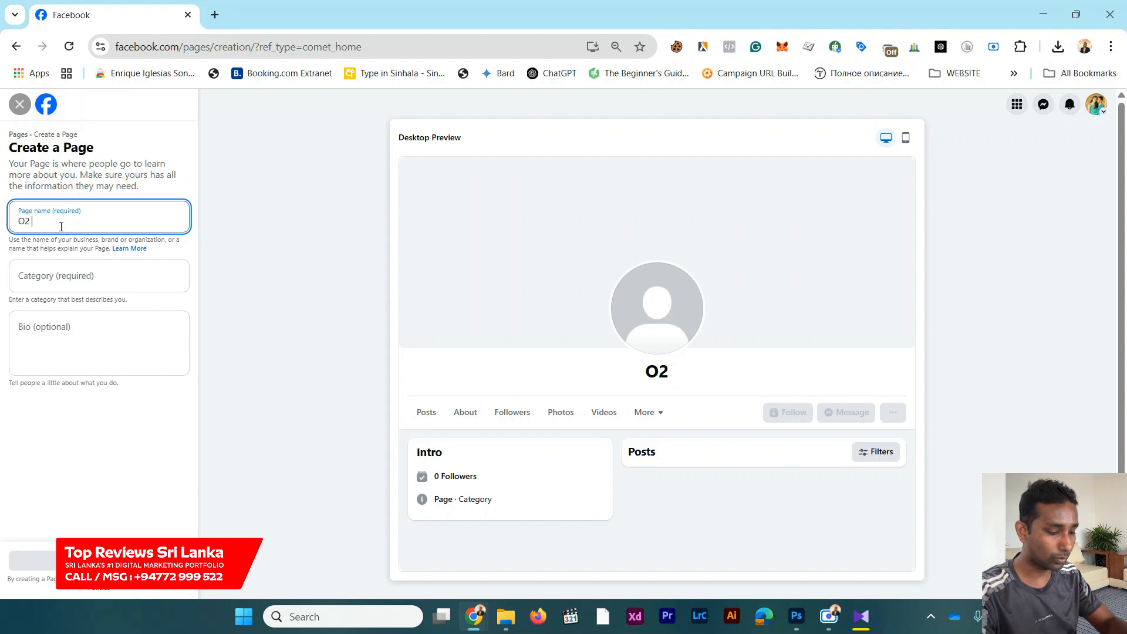
{"action": "type", "text": "Luxe "}
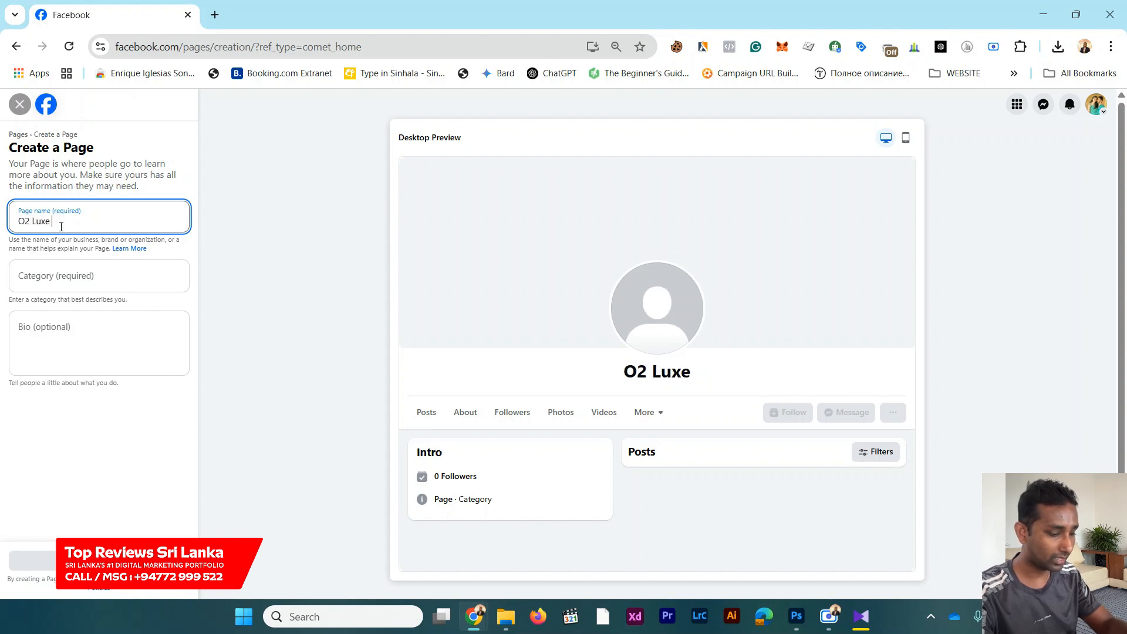
{"action": "type", "text": "Living "}
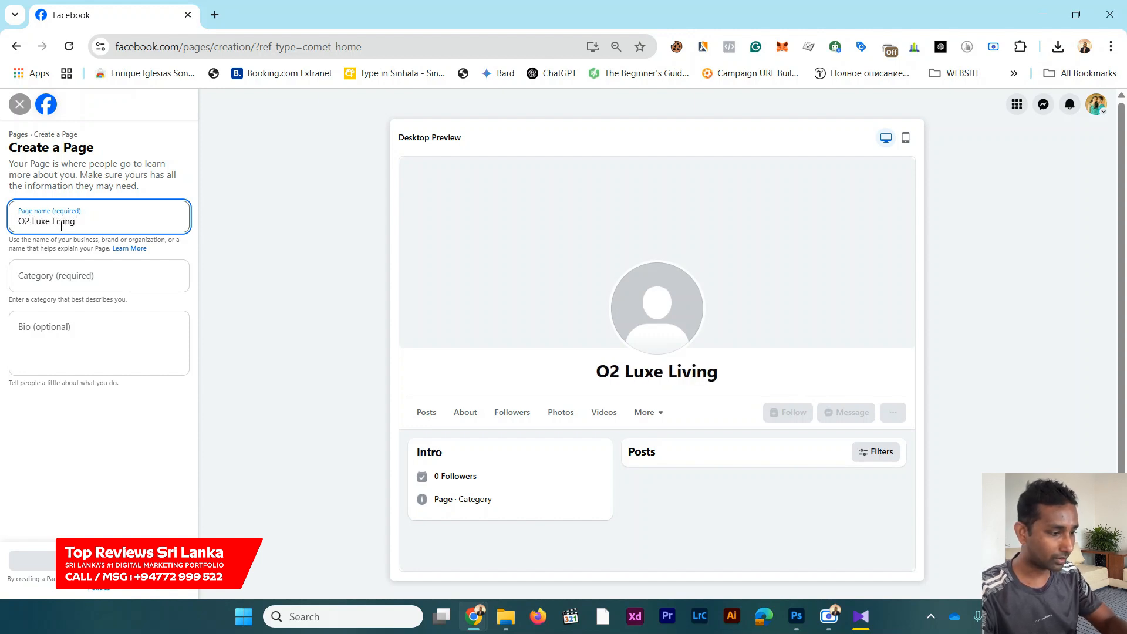
{"action": "type", "text": "- W"}
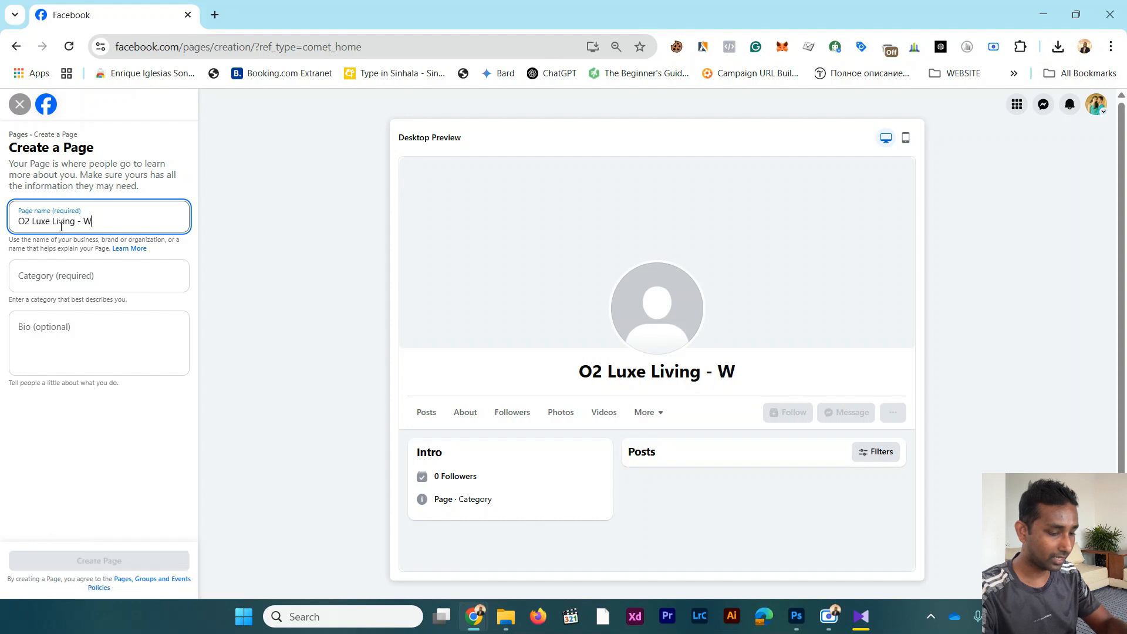
{"action": "type", "text": "eliga"}
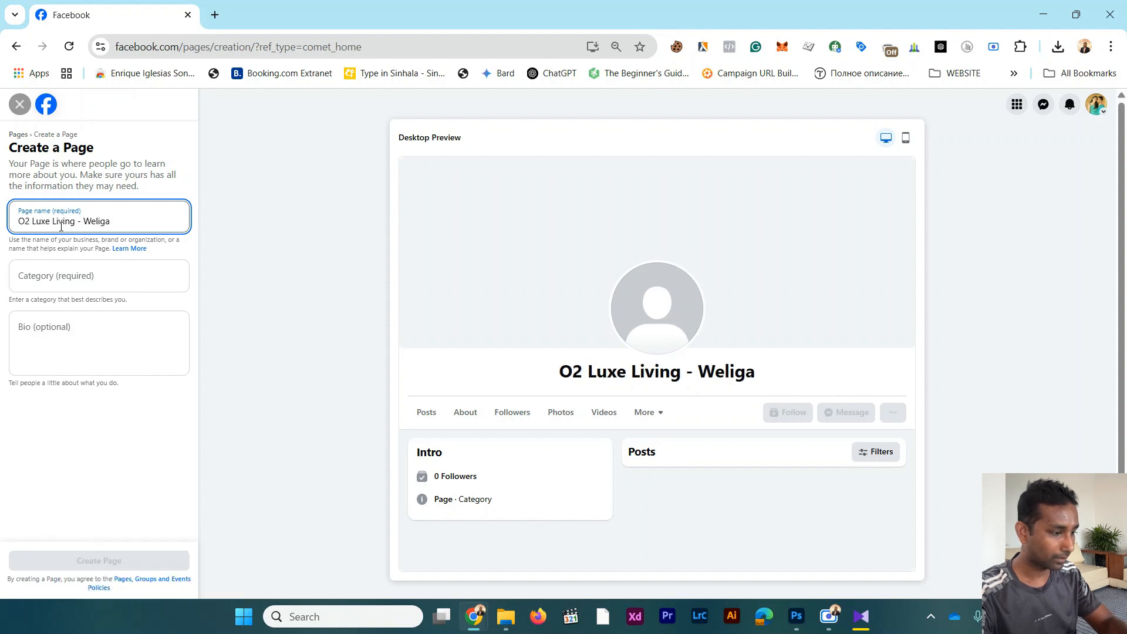
{"action": "type", "text": "ma"}
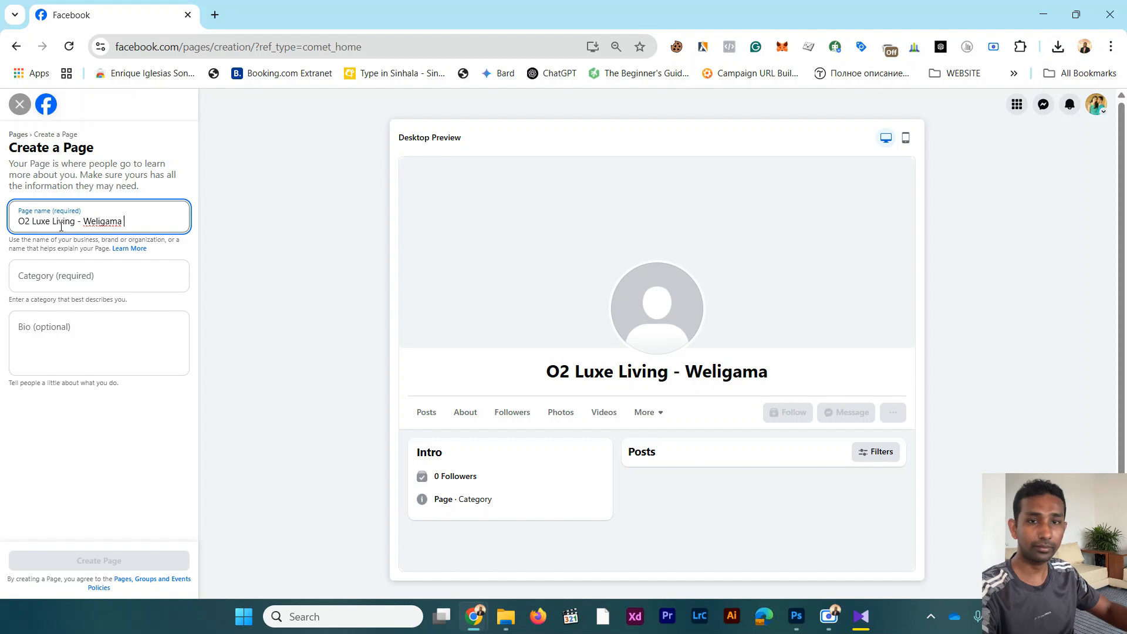
{"action": "left_click", "coordinate": [114, 283]}
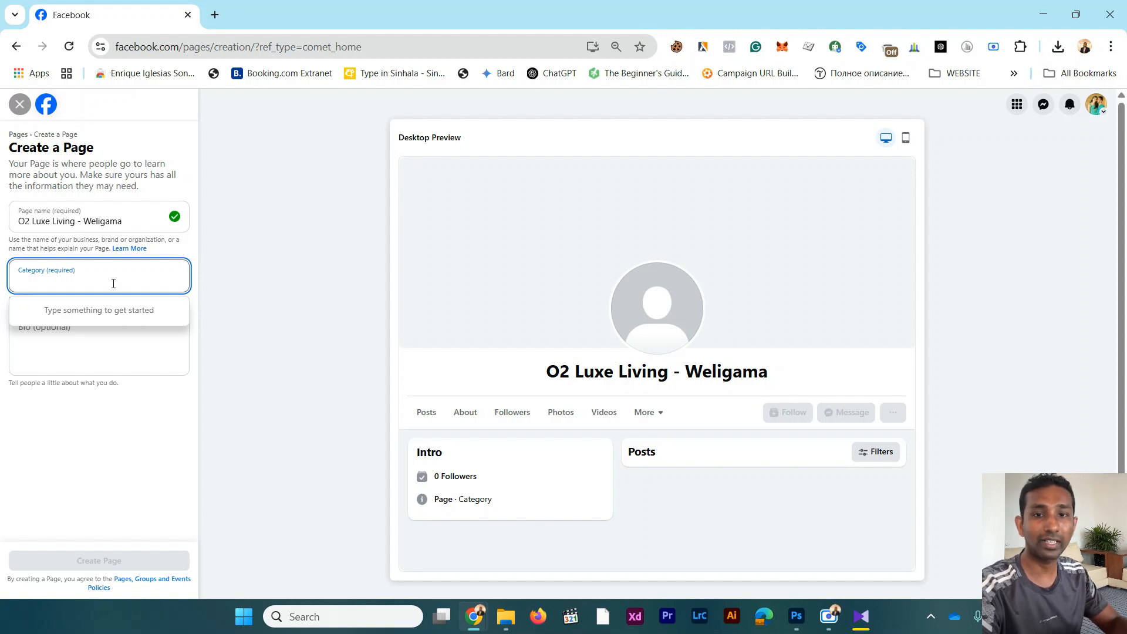
{"action": "type", "text": "travel"}
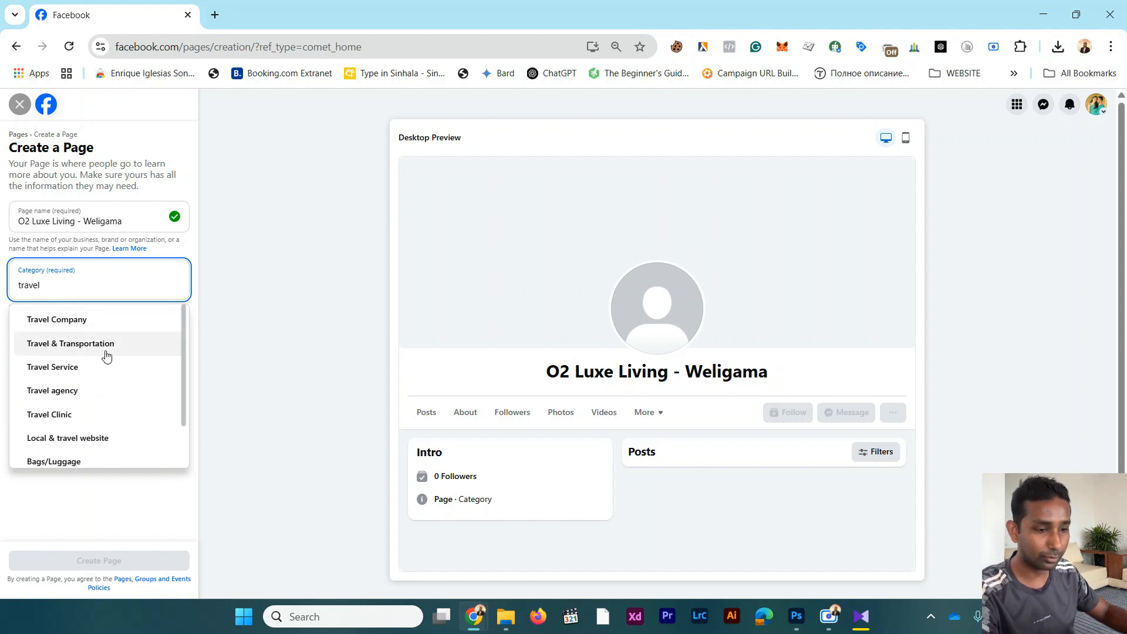
{"action": "scroll", "coordinate": [106, 379], "scroll_direction": "down", "scroll_amount": 2}
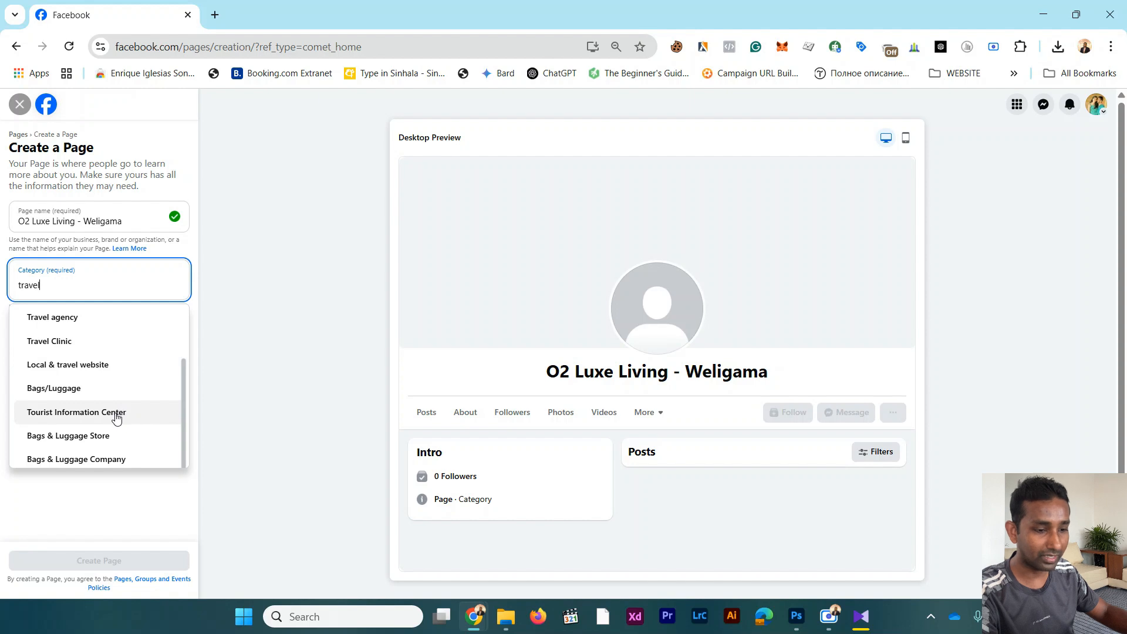
{"action": "scroll", "coordinate": [116, 417], "scroll_direction": "down", "scroll_amount": 1}
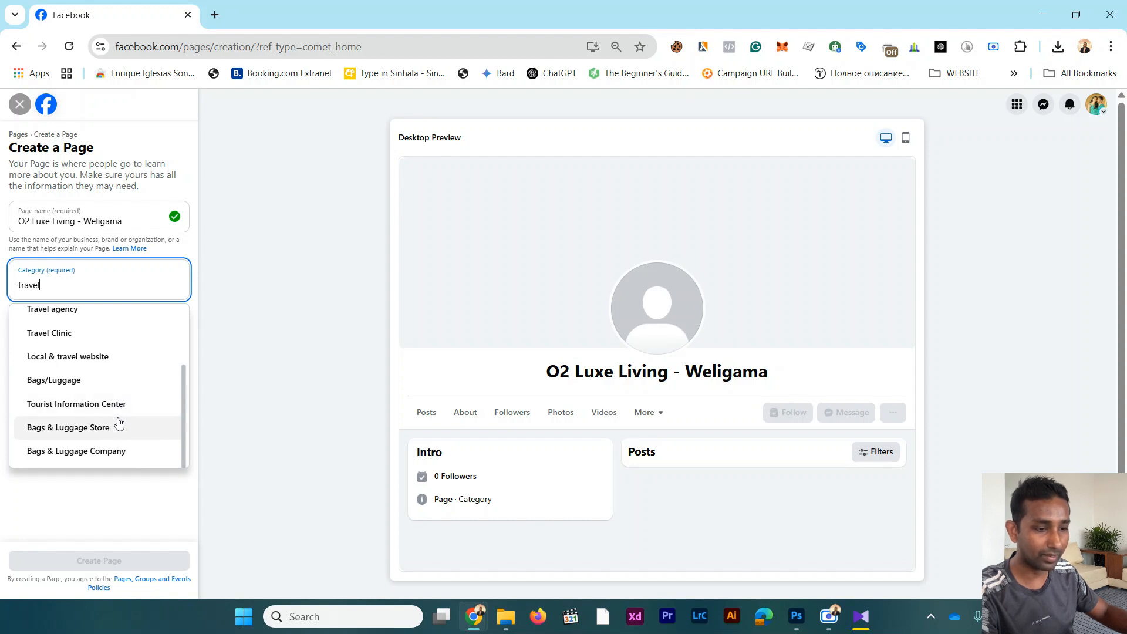
{"action": "key", "text": "ctrl+a"}
{"action": "type", "text": "villas"}
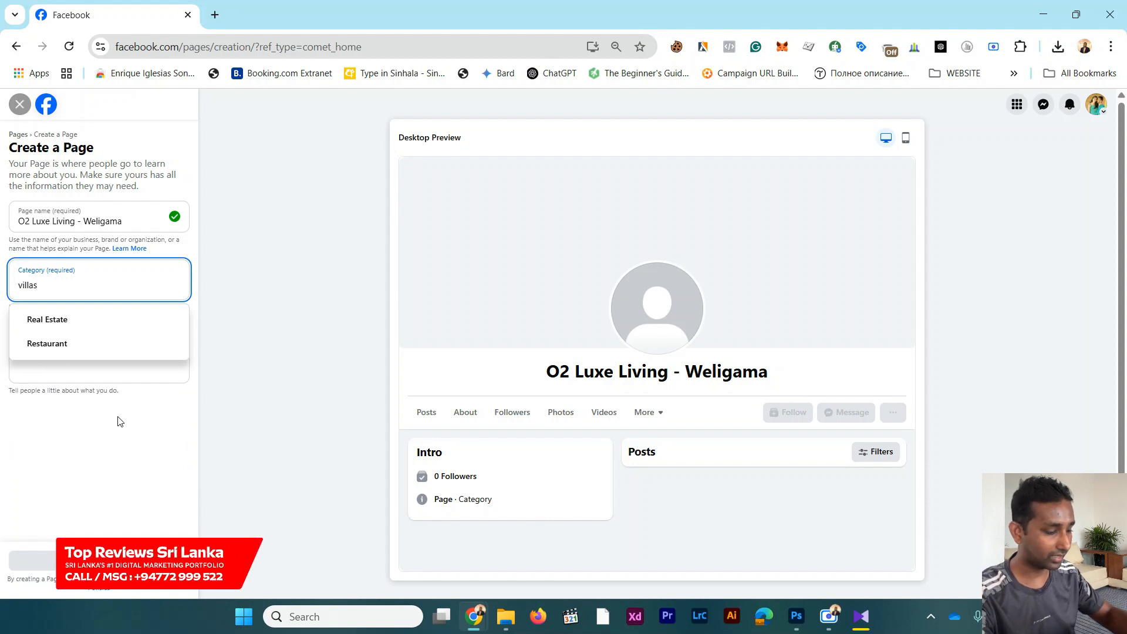
{"action": "key", "text": "BackSpace"}
{"action": "key", "text": "BackSpace"}
{"action": "key", "text": "BackSpace"}
{"action": "key", "text": "BackSpace"}
{"action": "key", "text": "BackSpace"}
{"action": "key", "text": "BackSpace"}
Step: Look up hotel categories and add "Hotel resort" as the Page's first category
{"action": "type", "text": "ho"}
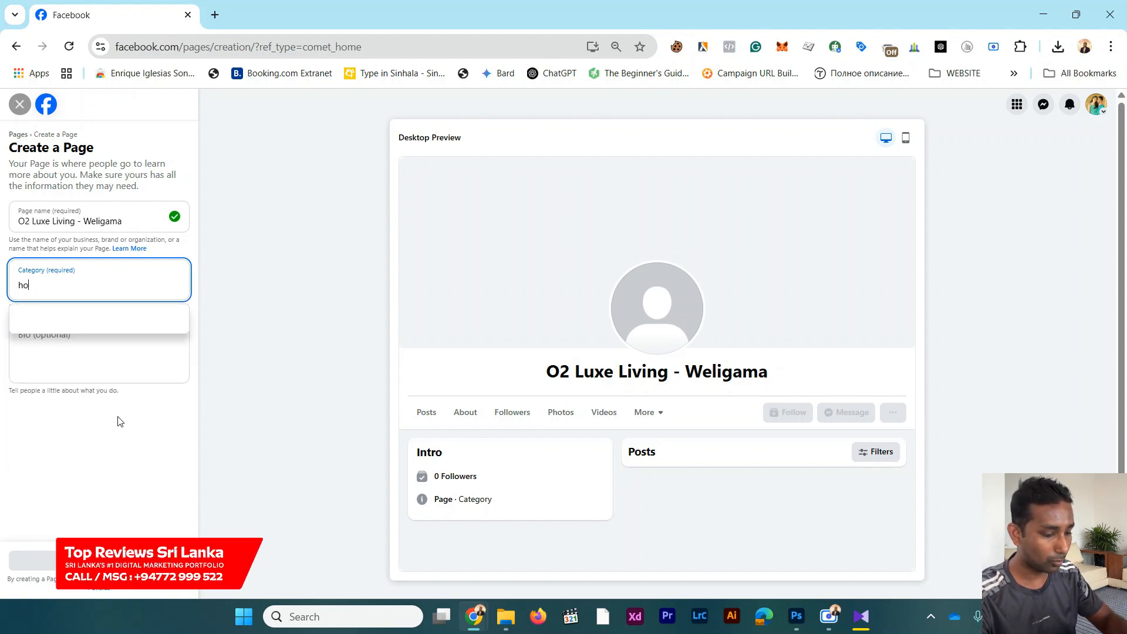
{"action": "type", "text": "tel"}
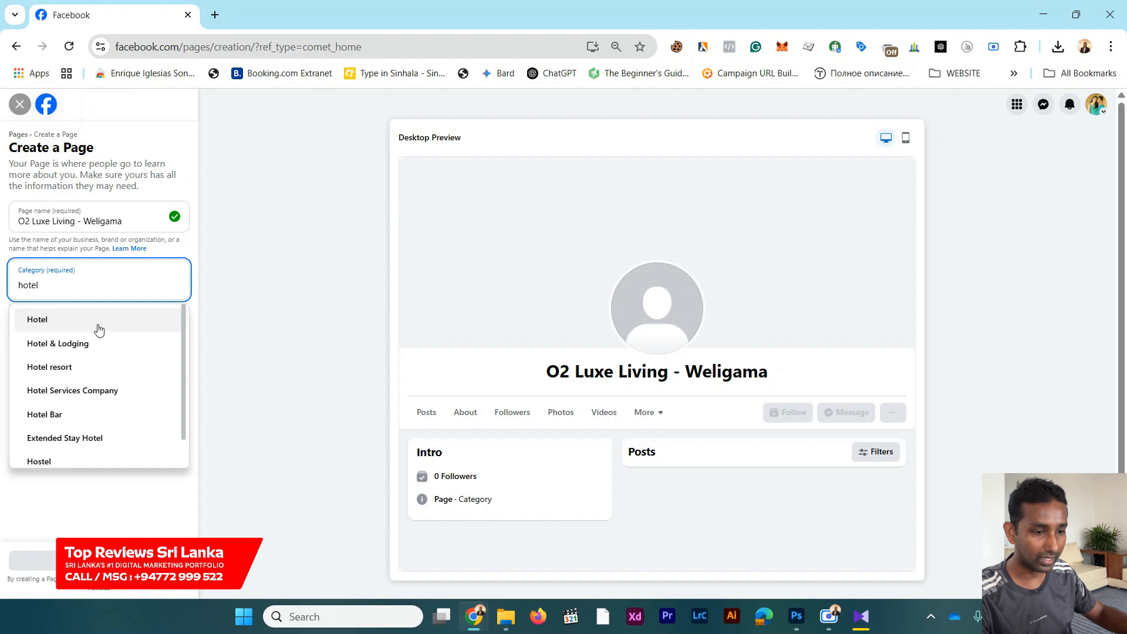
{"action": "left_click", "coordinate": [91, 373]}
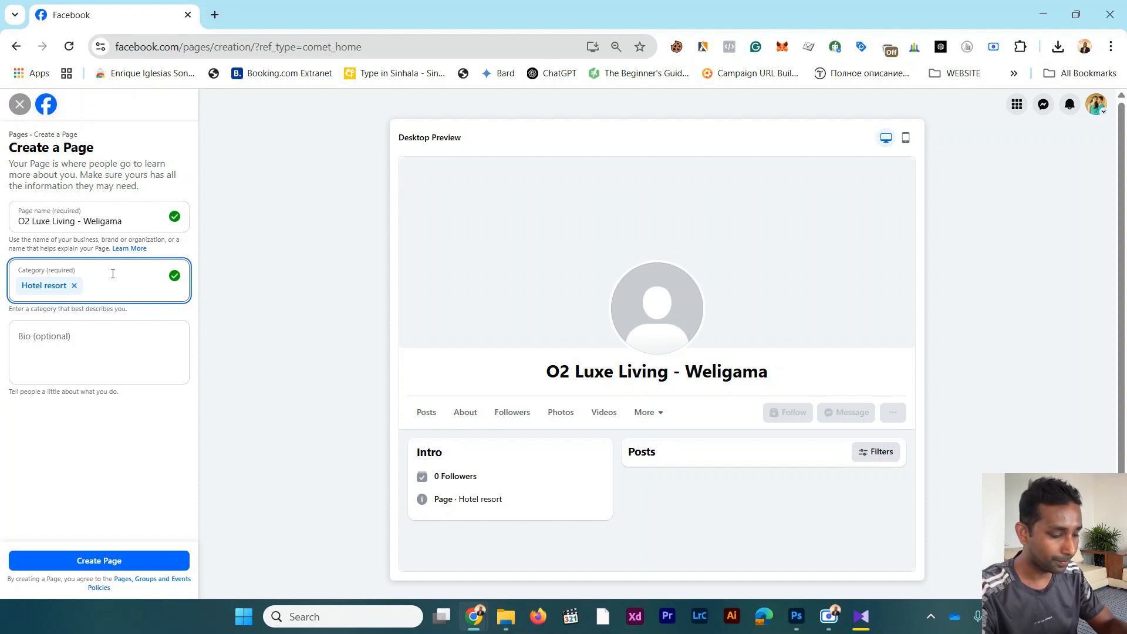
Step: Add "Tourist Attraction" and "Food & Drink" as further categories for the Page
{"action": "type", "text": "tou"}
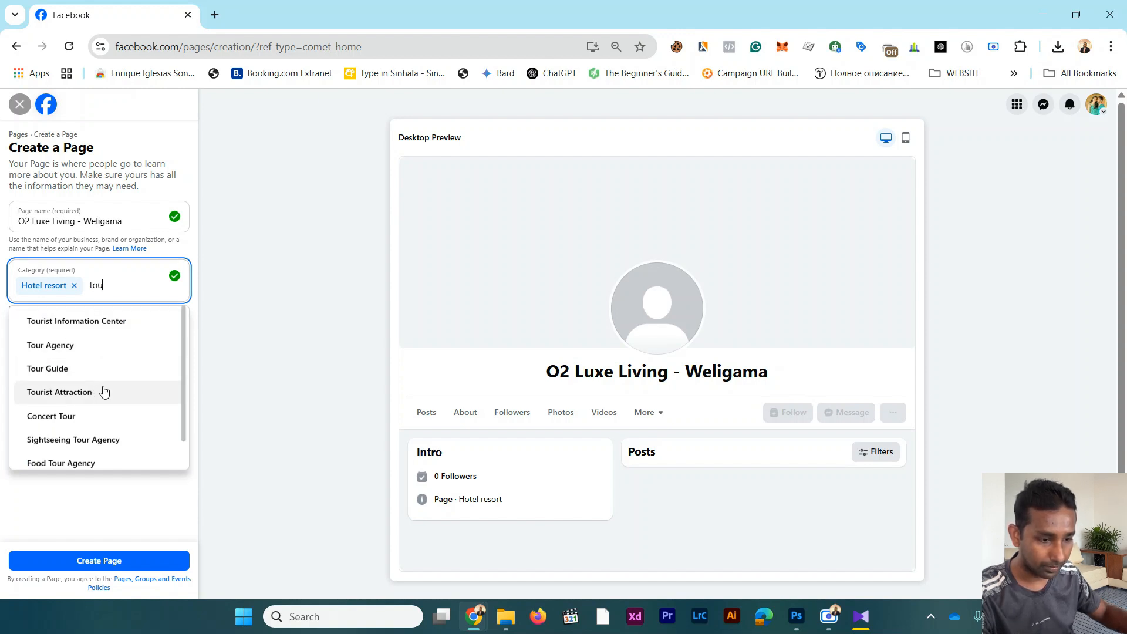
{"action": "scroll", "coordinate": [105, 390], "scroll_direction": "down", "scroll_amount": 2}
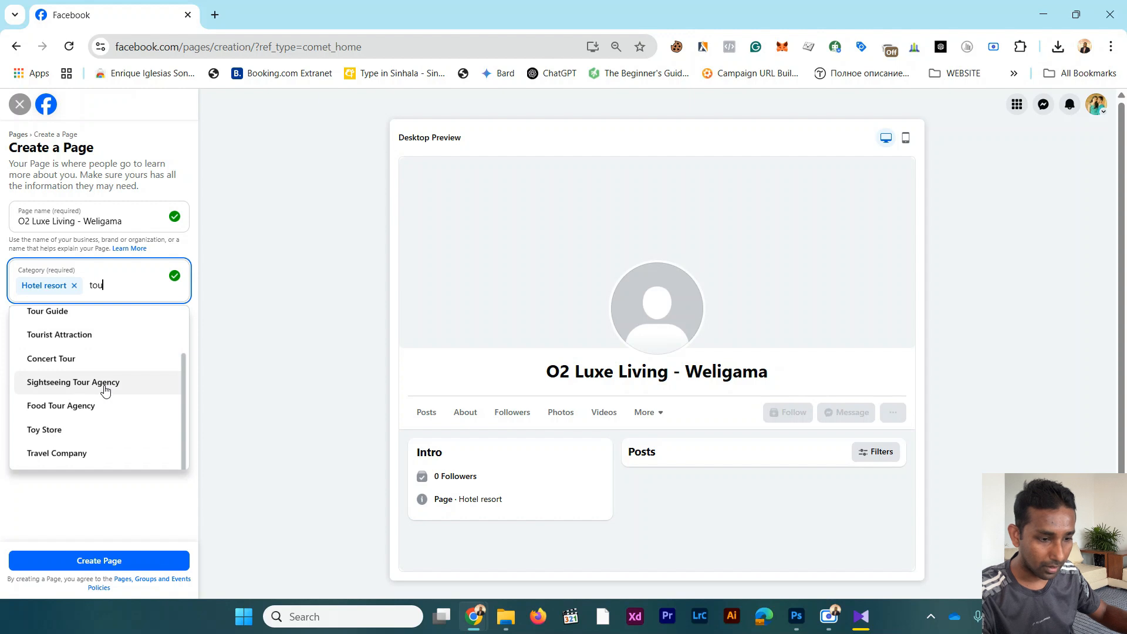
{"action": "scroll", "coordinate": [105, 379], "scroll_direction": "up", "scroll_amount": 1}
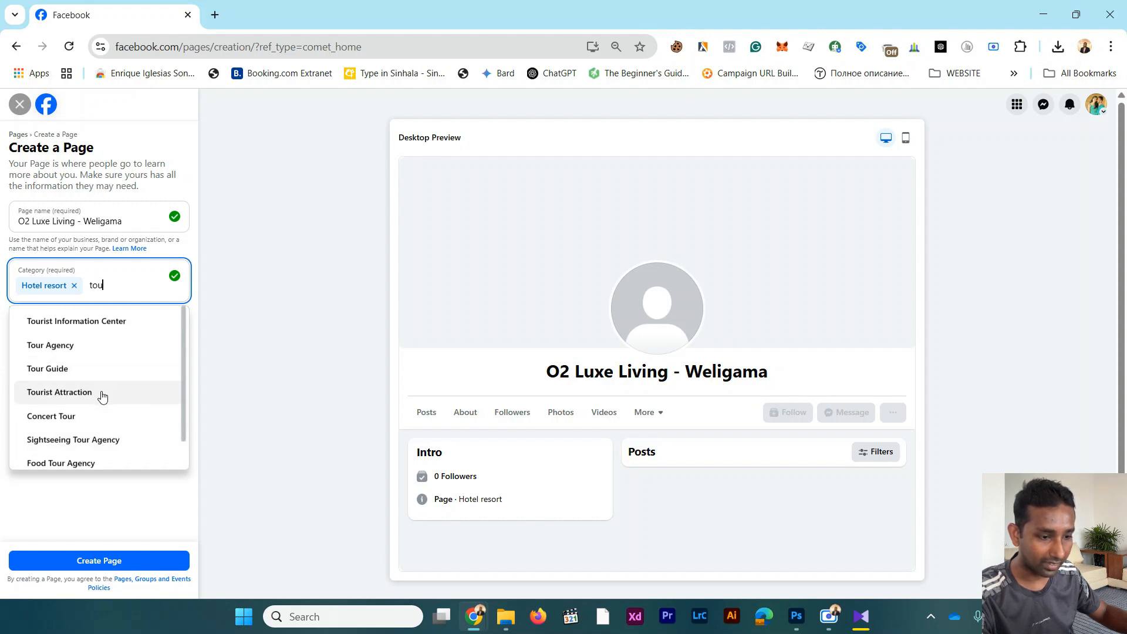
{"action": "left_click", "coordinate": [101, 393]}
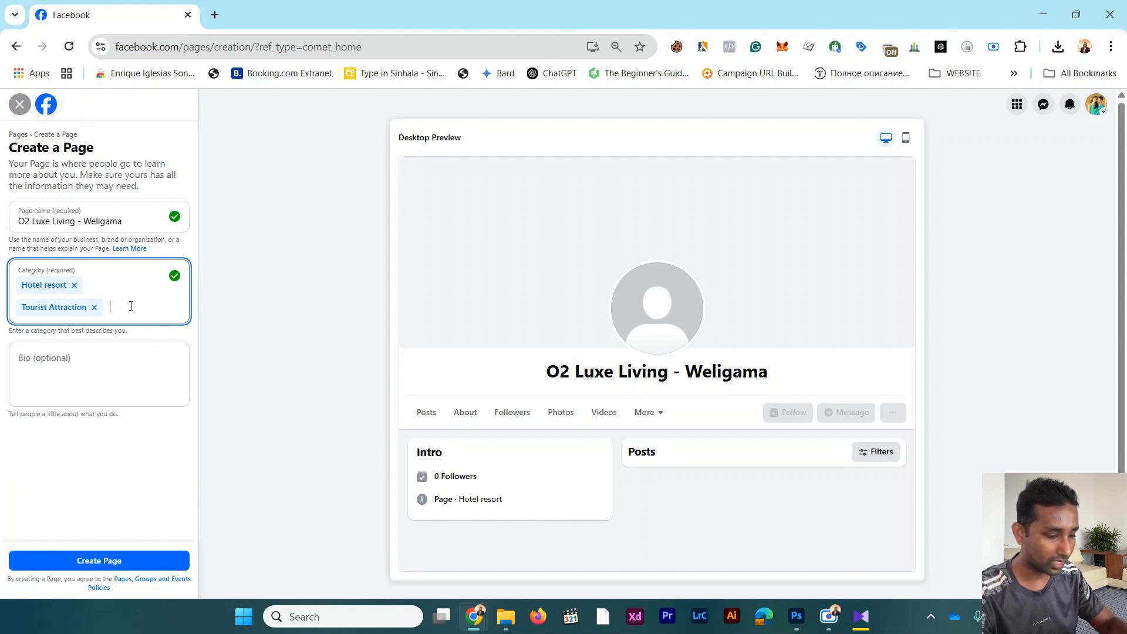
{"action": "type", "text": "foods"}
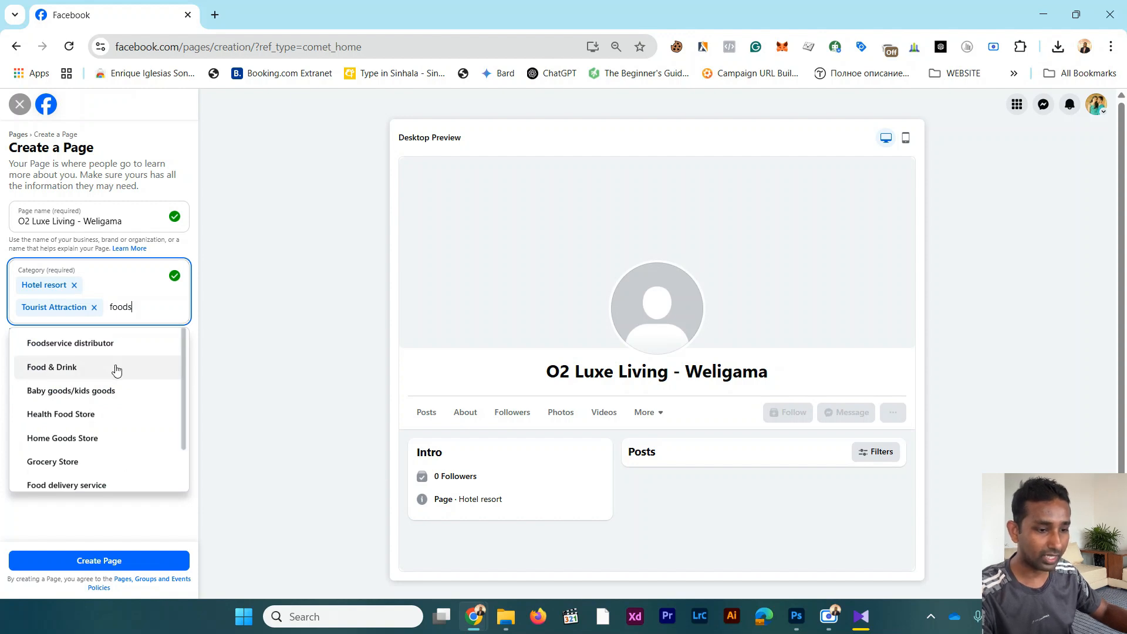
{"action": "left_click", "coordinate": [116, 370]}
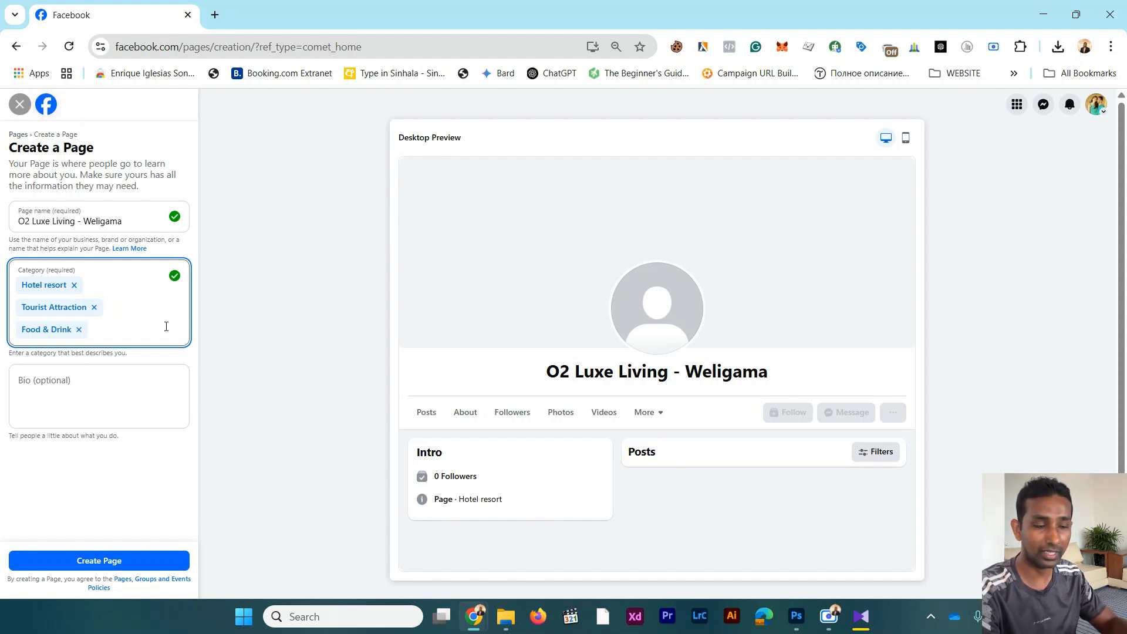
Step: Search Google in a new browser tab for "o2 luxe living weligama" to find text for the Page's bio
{"action": "left_click", "coordinate": [123, 391]}
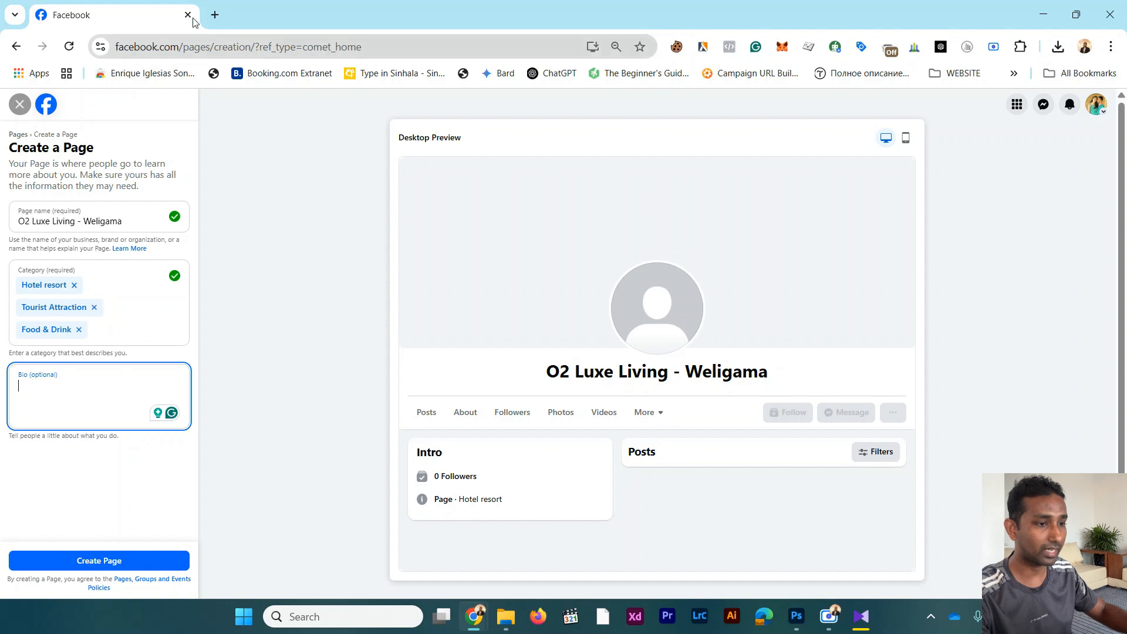
{"action": "left_click", "coordinate": [215, 15]}
{"action": "type", "text": "o"}
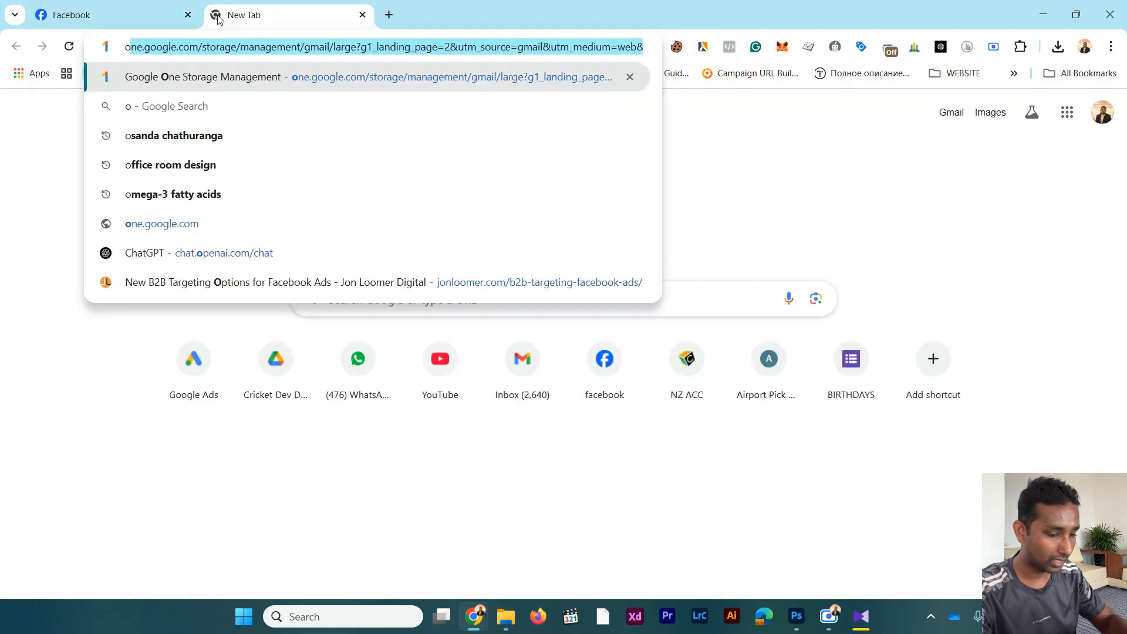
{"action": "type", "text": "2 luxe"}
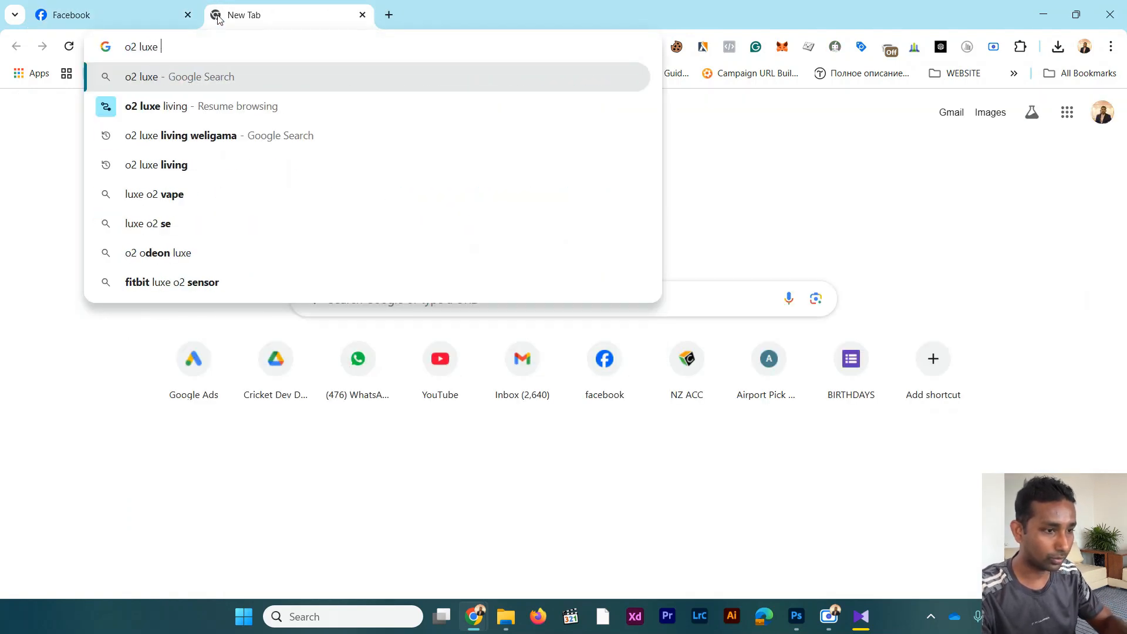
{"action": "key", "text": "Down"}
{"action": "key", "text": "Down"}
{"action": "key", "text": "Return"}
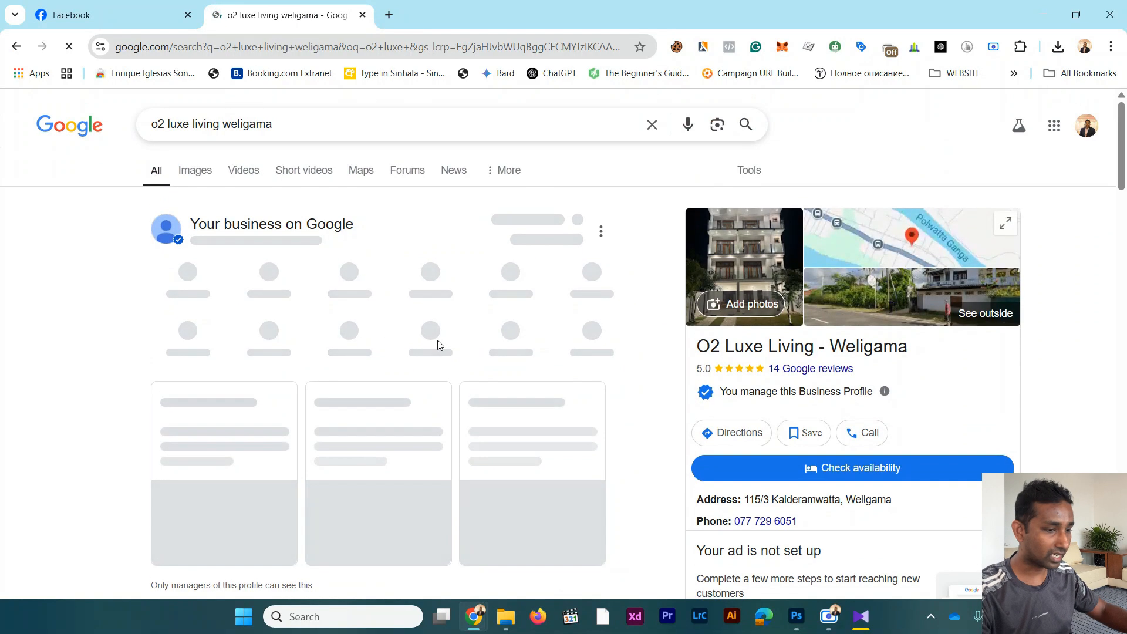
Step: Open the "O2 Luxe Living - Private Apartments" listing on Booking.com from the search results
{"action": "scroll", "coordinate": [389, 340], "scroll_direction": "down", "scroll_amount": 5}
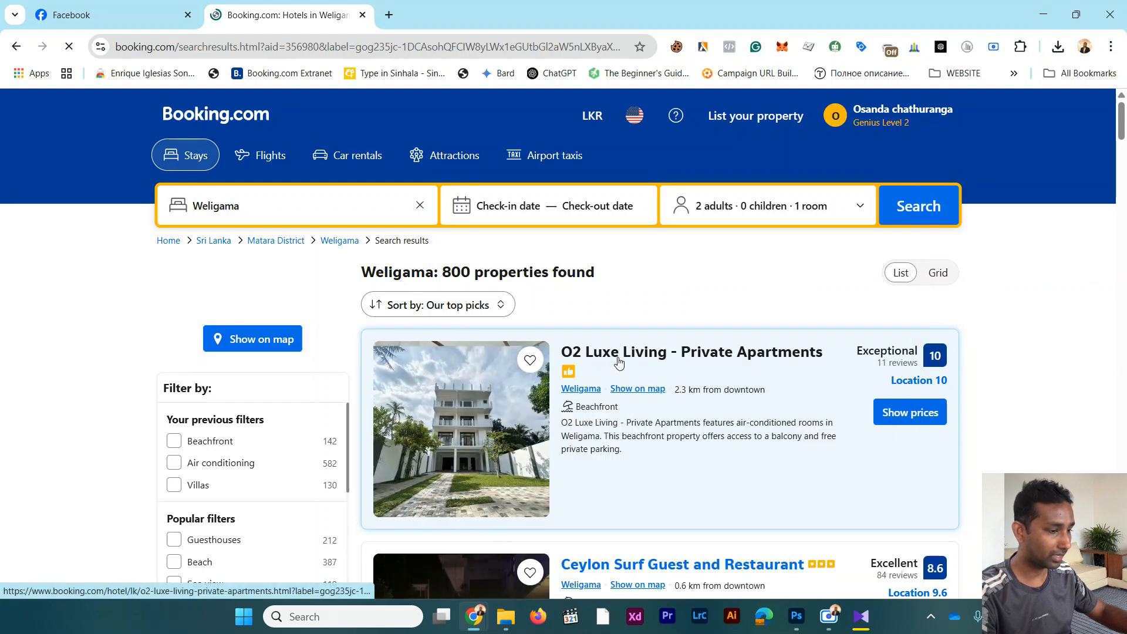
{"action": "left_click", "coordinate": [618, 362]}
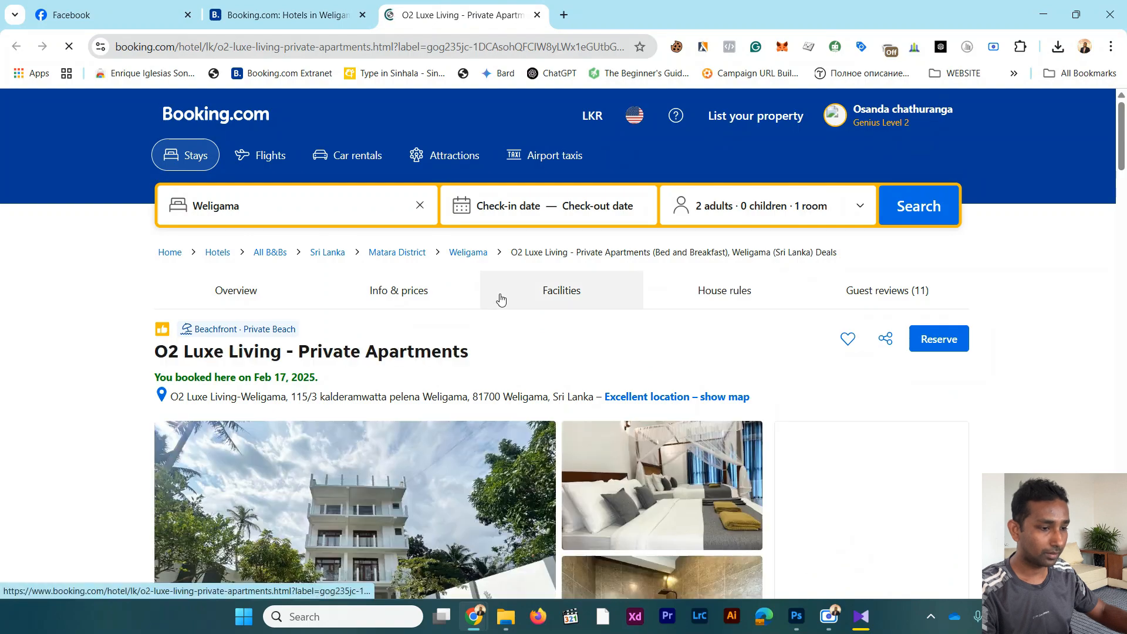
Step: Copy the Beachfront Location description from the listing's property information and return to the Facebook Page creation form
{"action": "scroll", "coordinate": [499, 301], "scroll_direction": "down", "scroll_amount": 8}
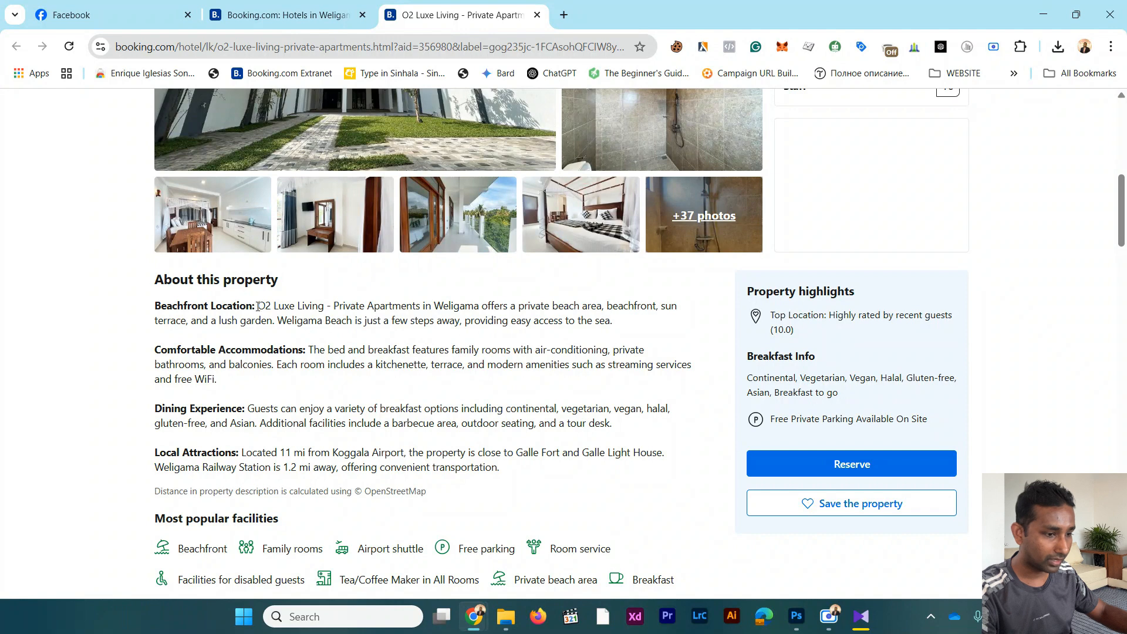
{"action": "left_click_drag", "start_coordinate": [258, 305], "coordinate": [606, 335]}
{"action": "key", "text": "ctrl+c"}
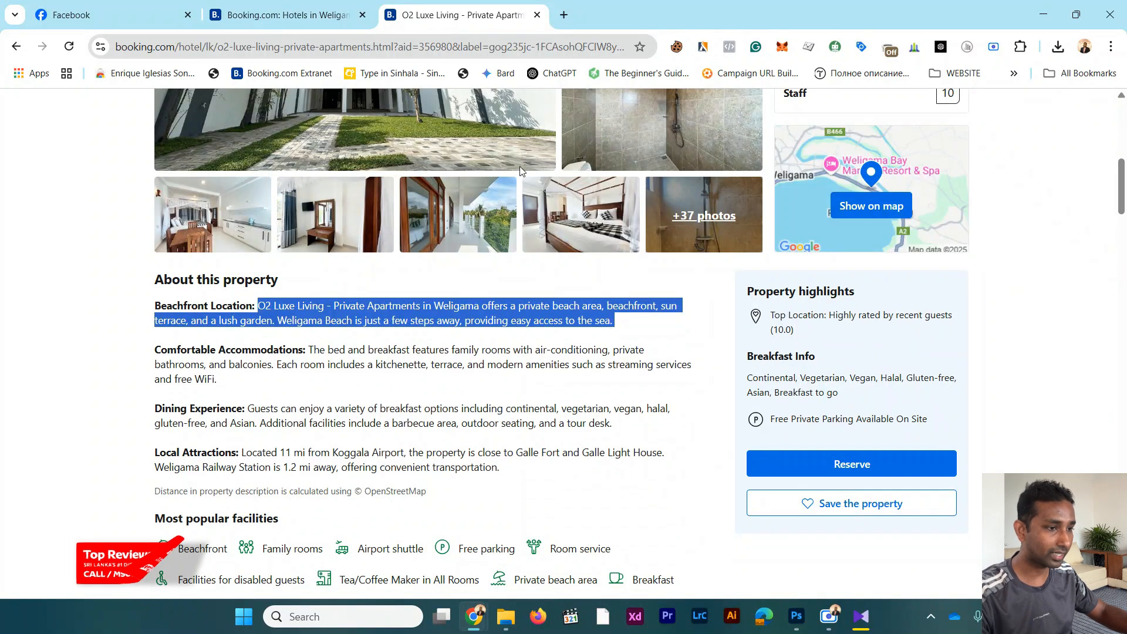
{"action": "left_click", "coordinate": [125, 15]}
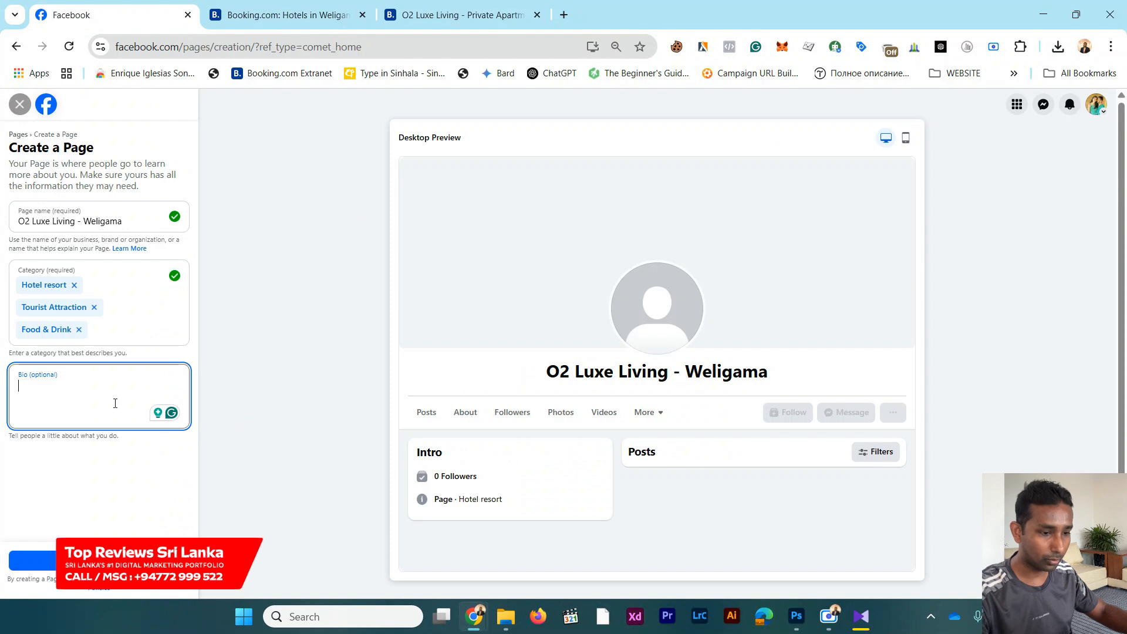
Step: Paste the copied description into the Page's bio, delete the sentence about Weligama Beach, and create the Page
{"action": "key", "text": "ctrl+v"}
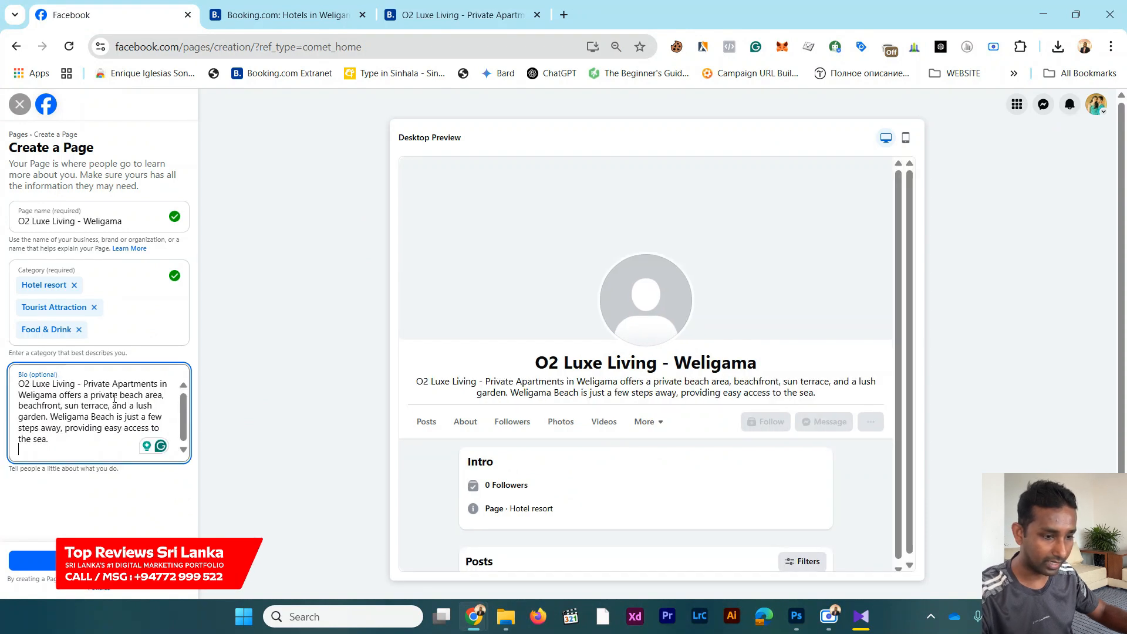
{"action": "key", "text": "Return"}
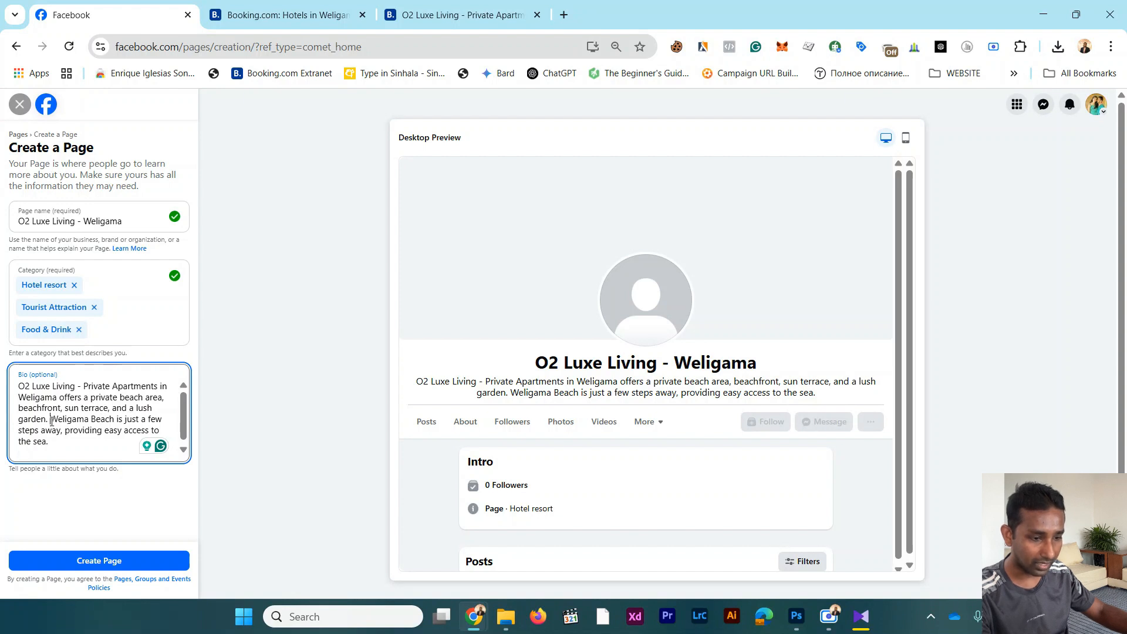
{"action": "left_click_drag", "start_coordinate": [52, 421], "coordinate": [70, 449]}
{"action": "key", "text": "BackSpace"}
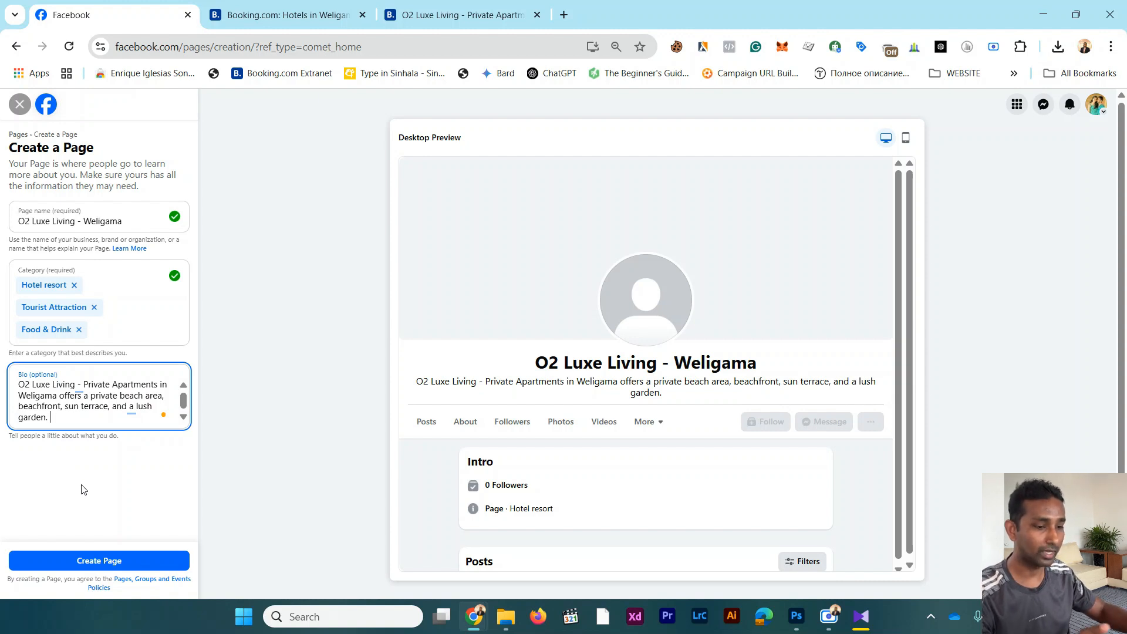
{"action": "left_click", "coordinate": [116, 561]}
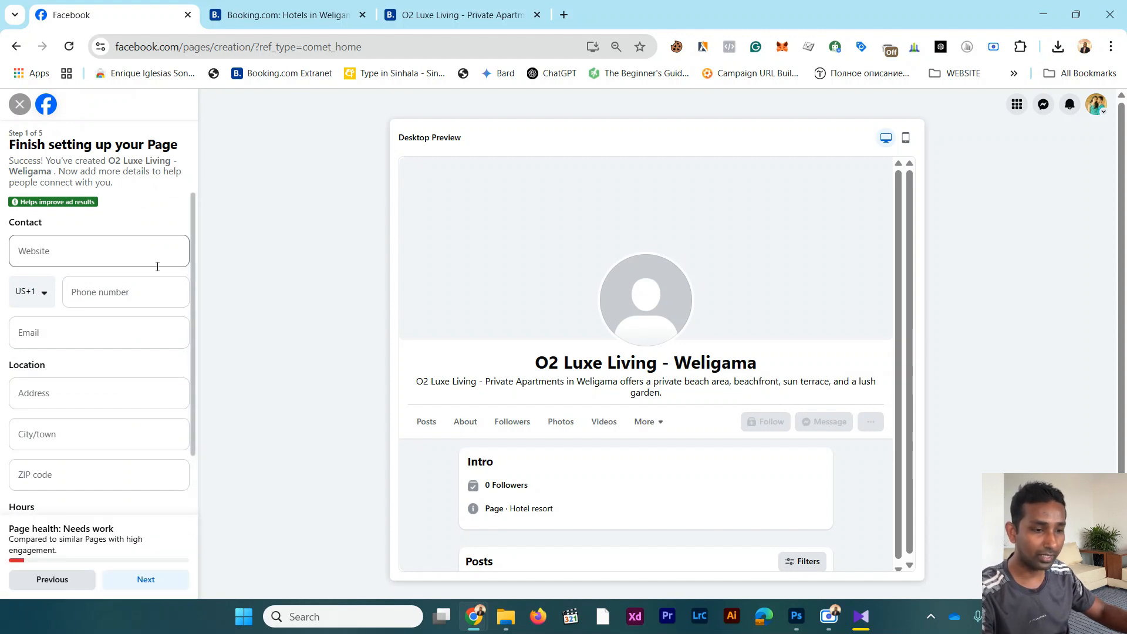
Step: Set the contact phone's country code to Sri Lanka (+94) and enter the business's phone number
{"action": "left_click", "coordinate": [91, 256]}
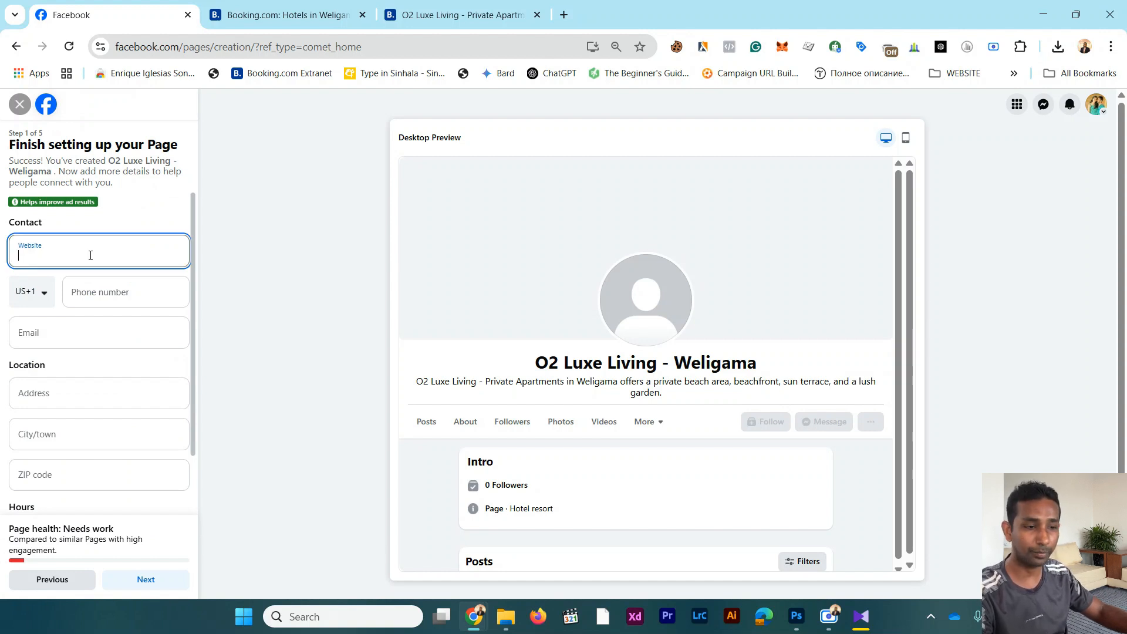
{"action": "left_click", "coordinate": [40, 298]}
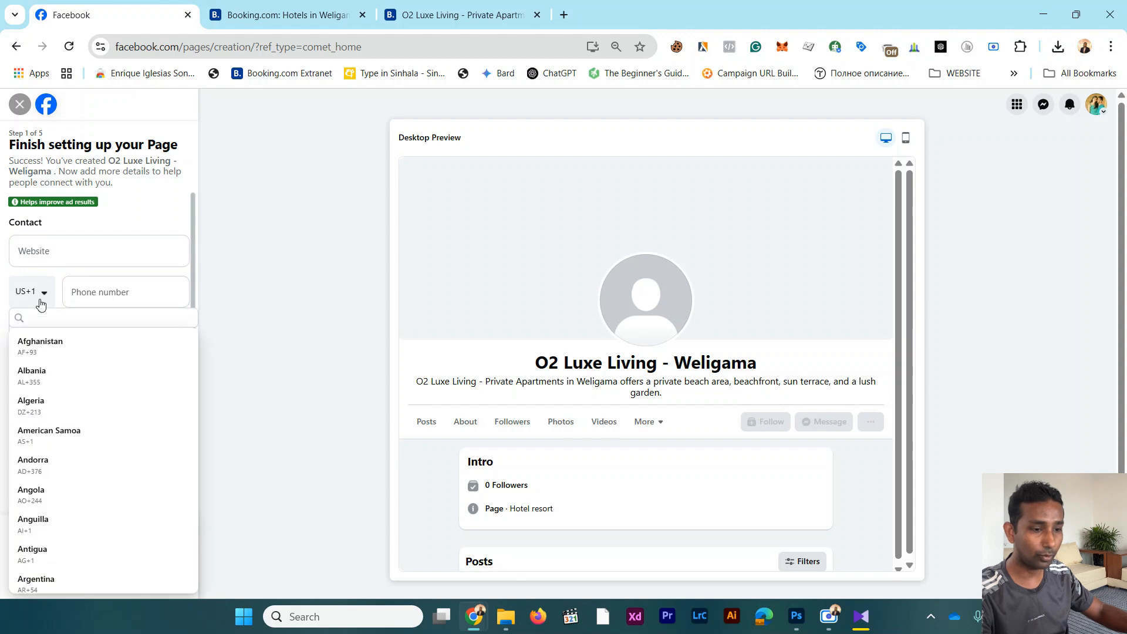
{"action": "left_click", "coordinate": [41, 316]}
{"action": "type", "text": "sr"}
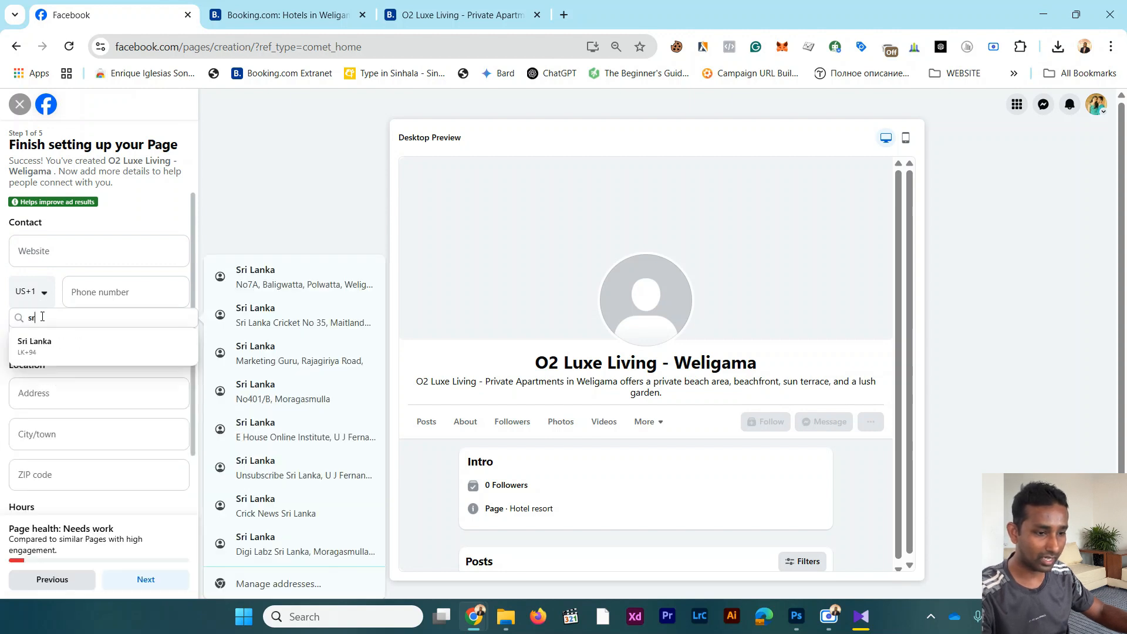
{"action": "left_click", "coordinate": [94, 343]}
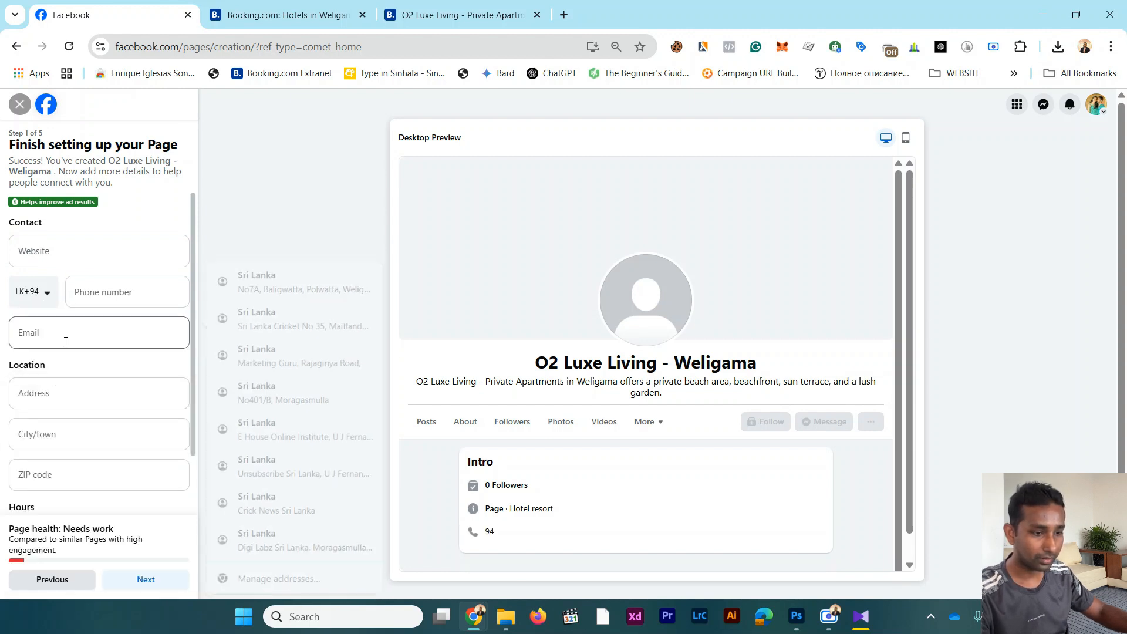
{"action": "left_click", "coordinate": [98, 299]}
{"action": "left_click", "coordinate": [99, 299]}
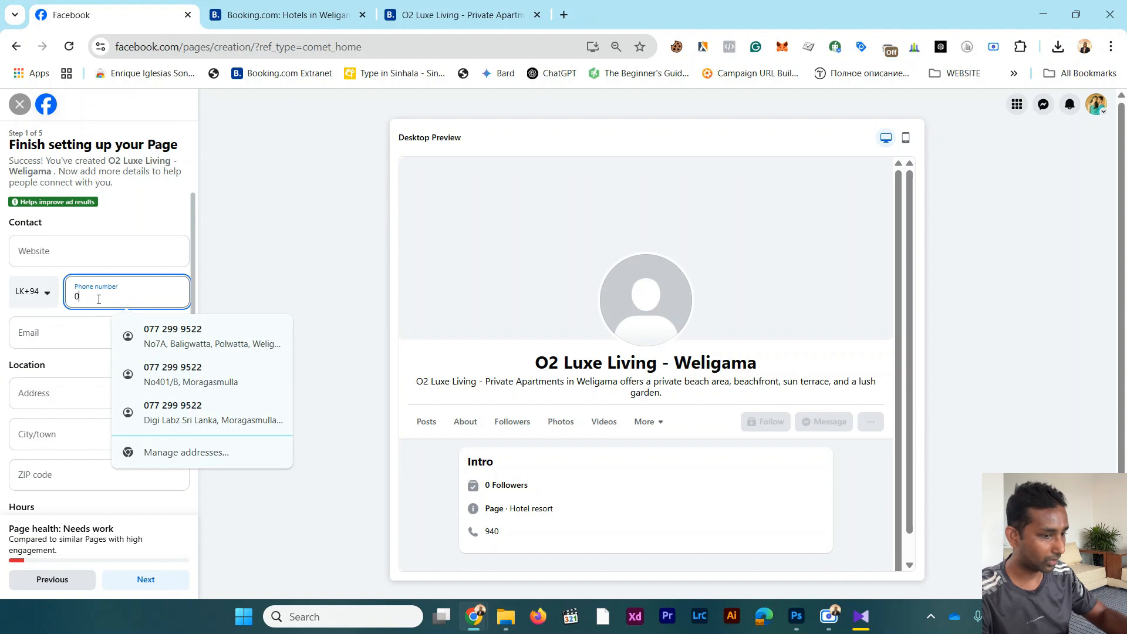
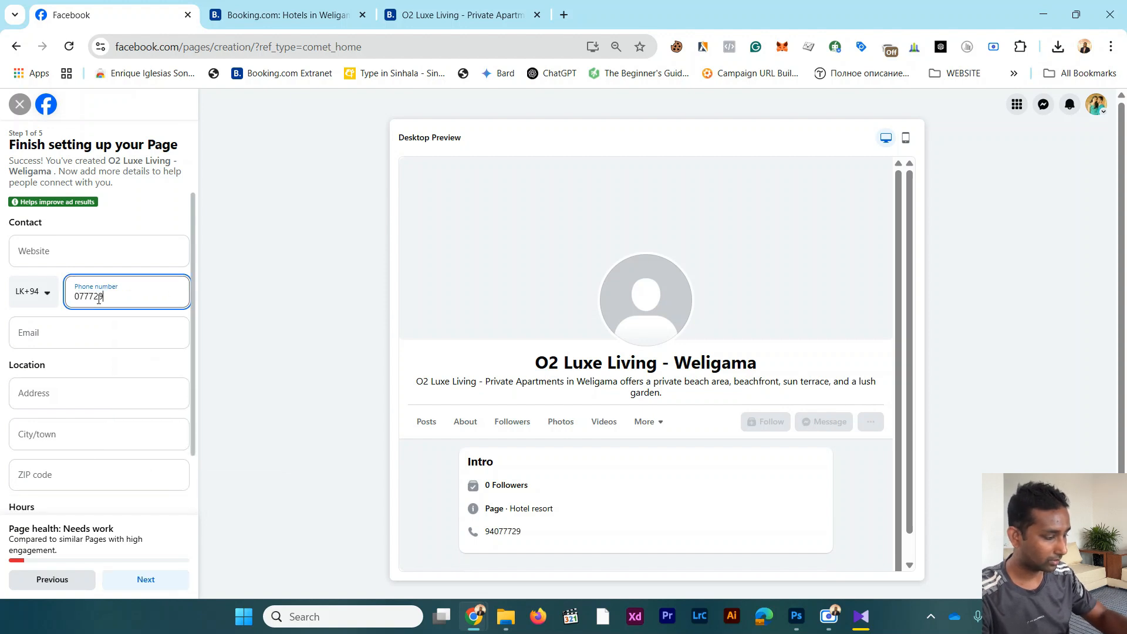
Step: Fill in the business's e-mail address in the Page's contact details
{"action": "left_click", "coordinate": [104, 322]}
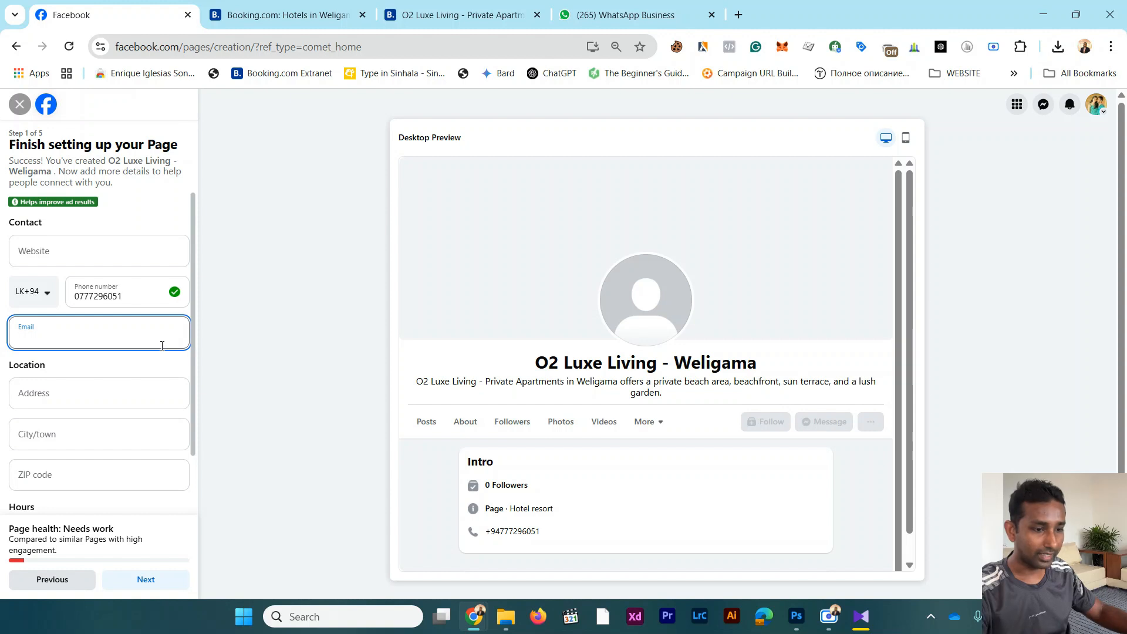
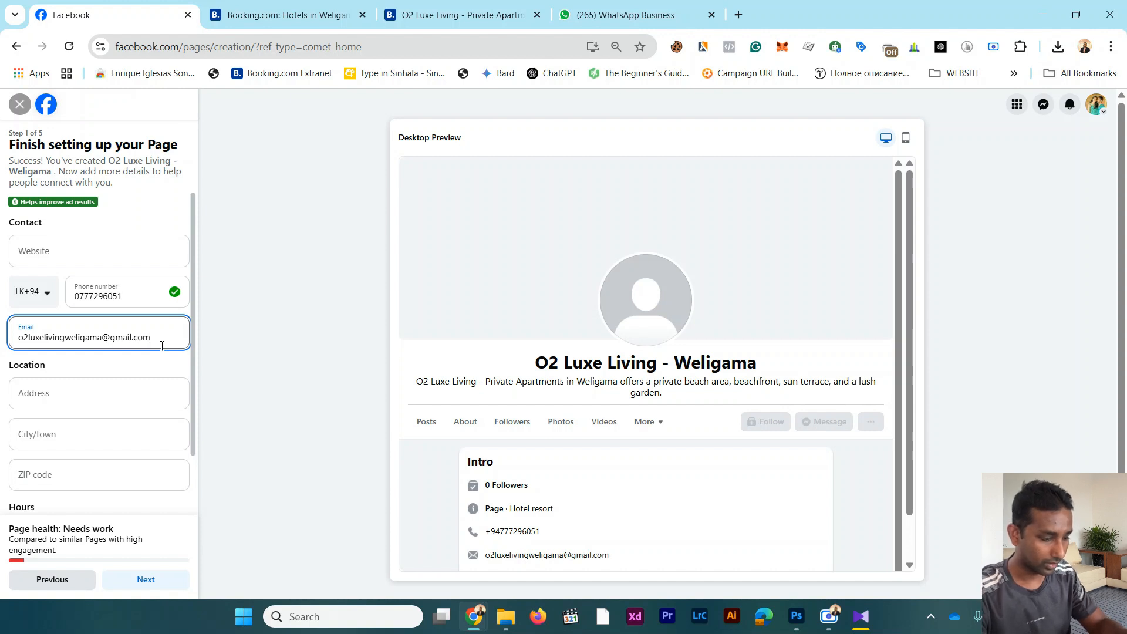
Step: Fill in the Page's location with "O2 Luxe Living" as the address, Weligama as the city, and the business's ZIP code
{"action": "left_click", "coordinate": [97, 404]}
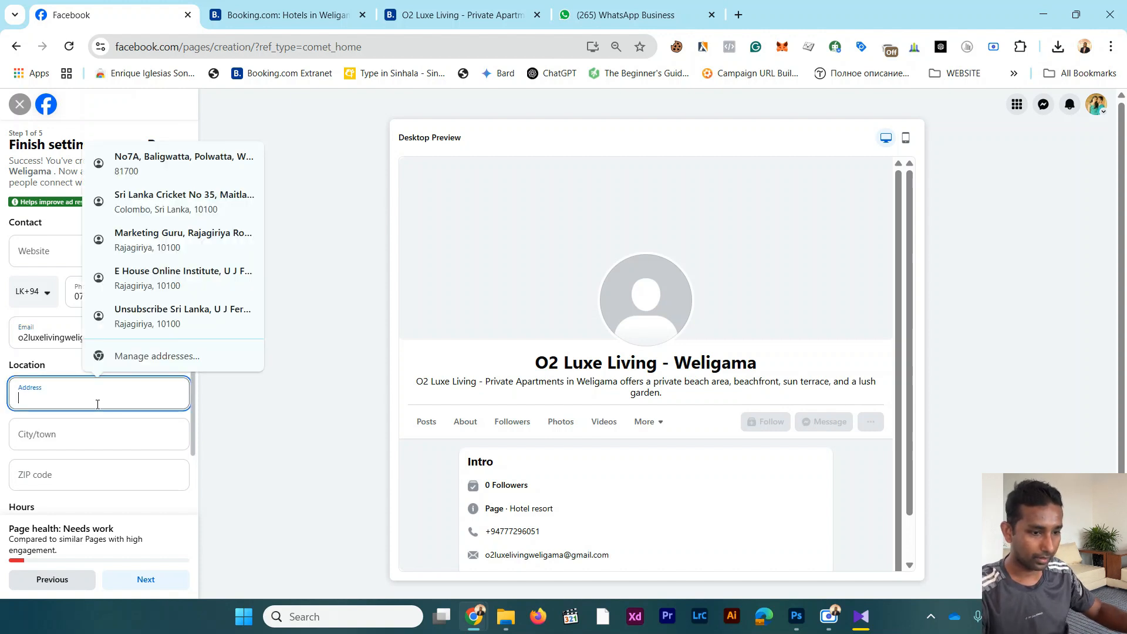
{"action": "type", "text": "O2 Lux"}
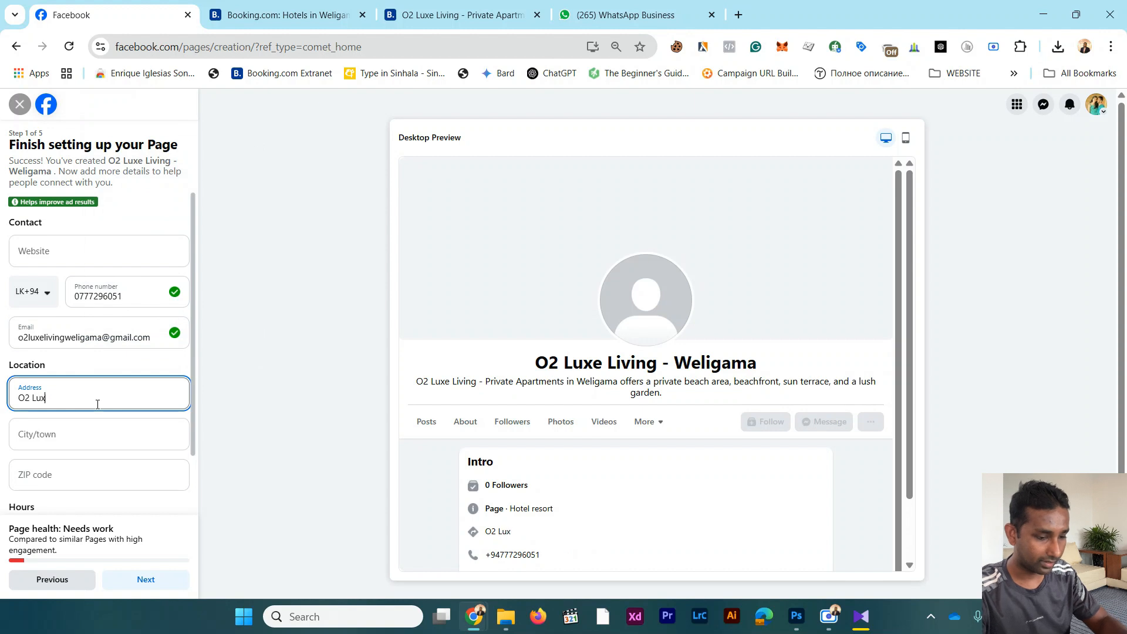
{"action": "type", "text": "e Living"}
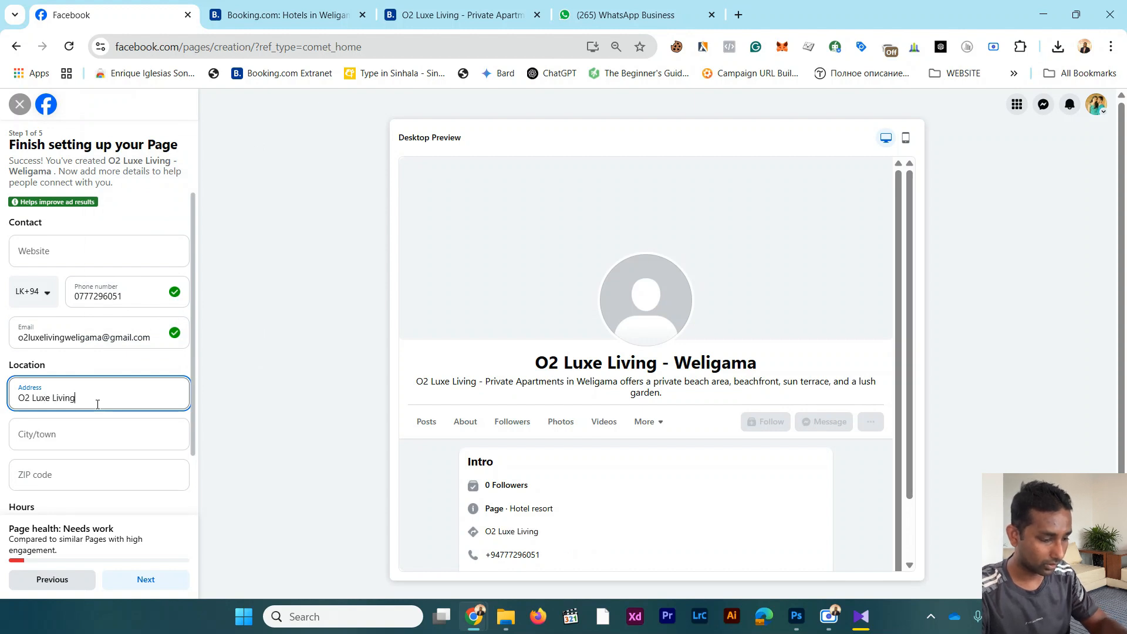
{"action": "key", "text": "Tab"}
{"action": "type", "text": "We"}
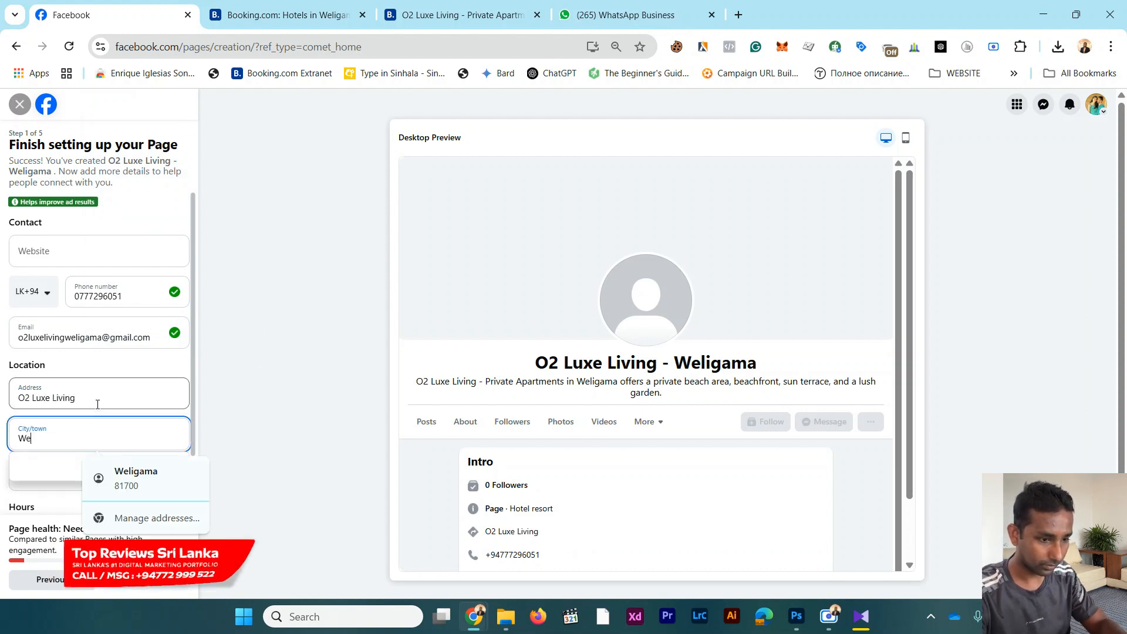
{"action": "type", "text": "ligam"}
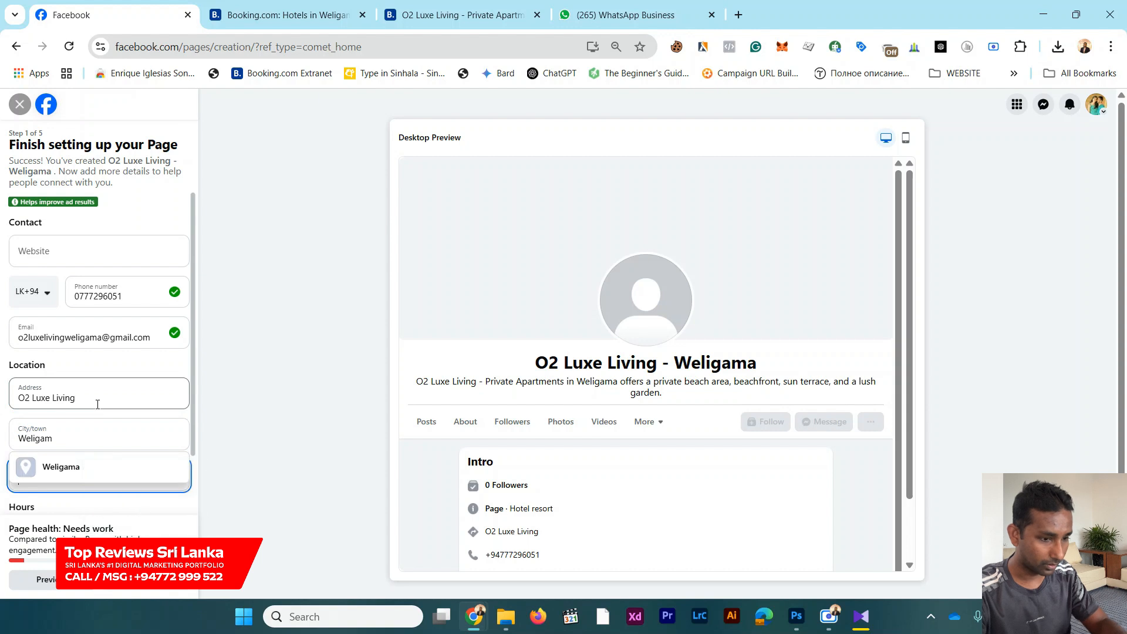
{"action": "left_click", "coordinate": [59, 470]}
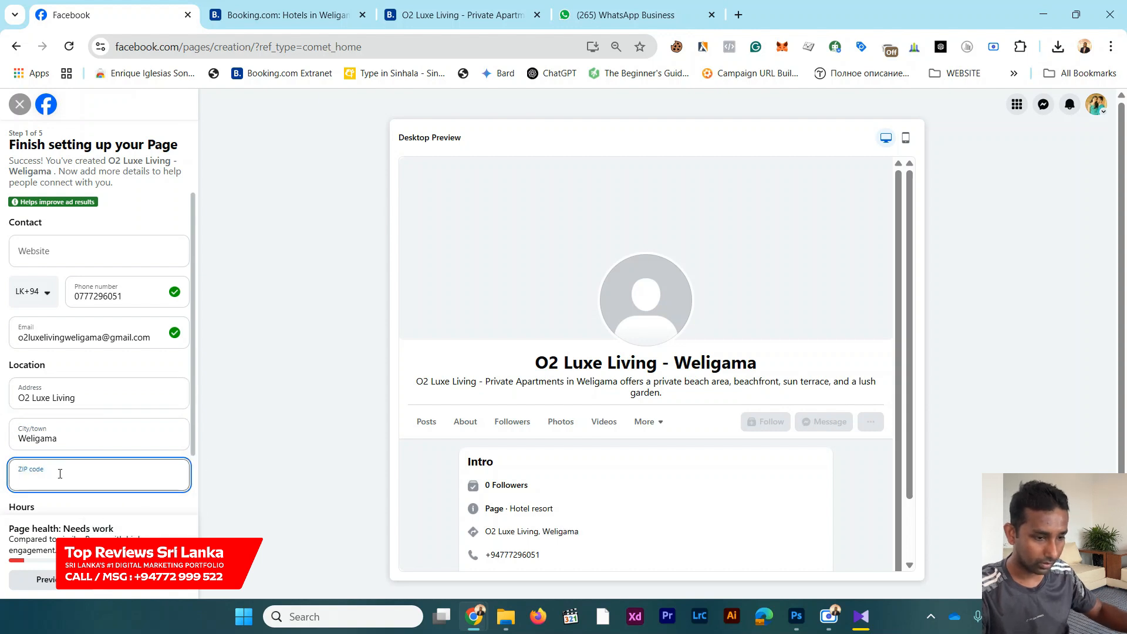
{"action": "type", "text": "81700"}
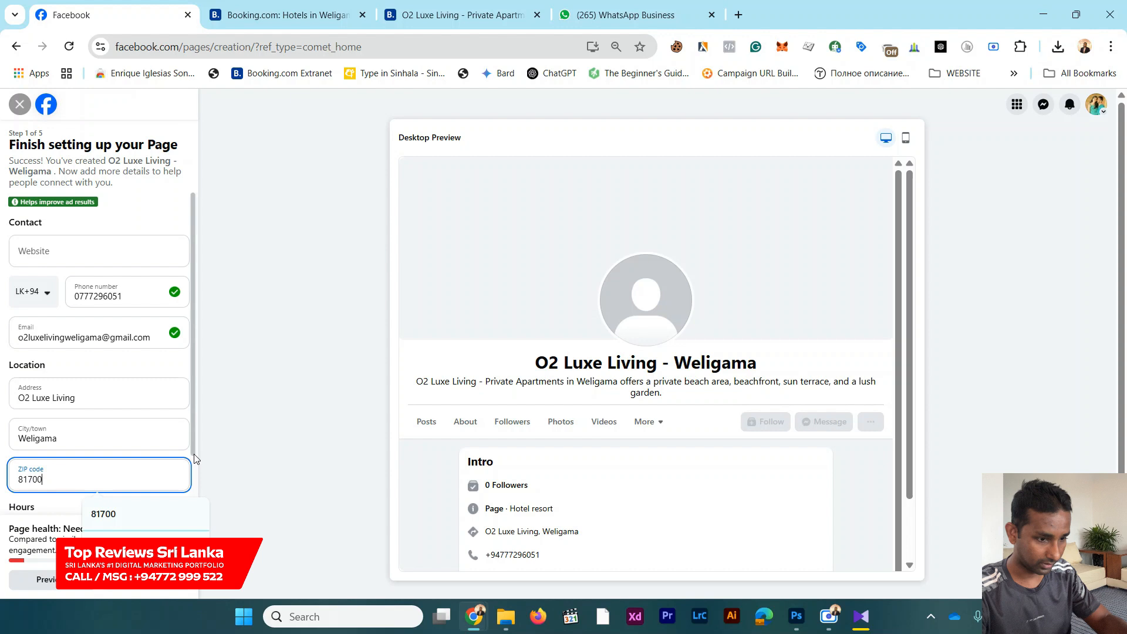
Step: Set the Page's hours to Always open and continue to the Page customization stage, declining to save the address in the browser
{"action": "scroll", "coordinate": [193, 454], "scroll_direction": "down", "scroll_amount": 2}
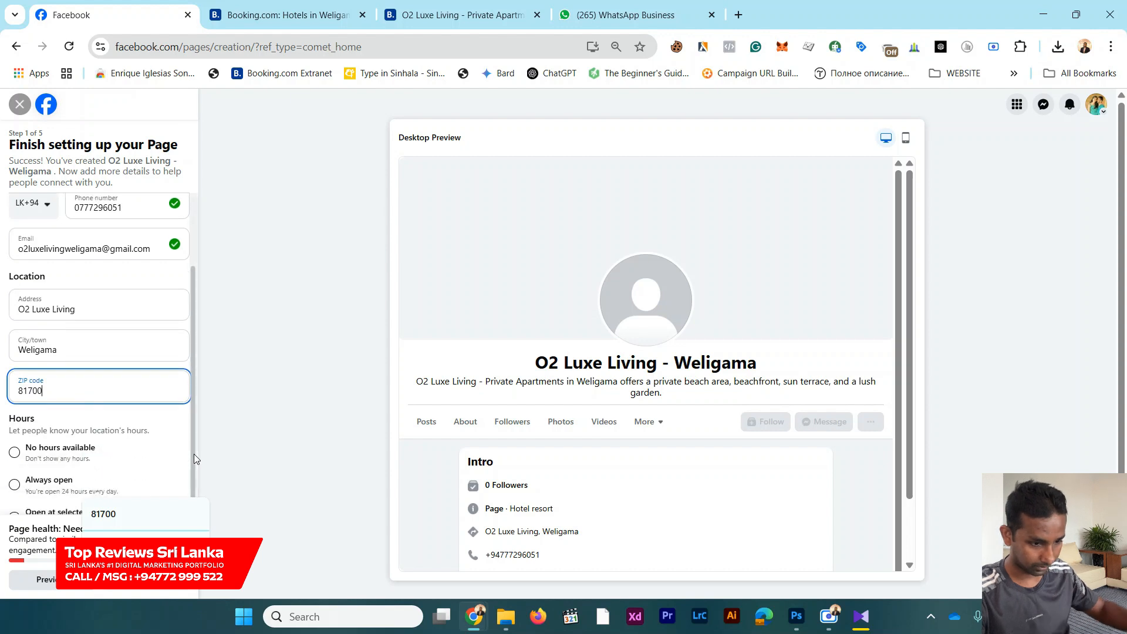
{"action": "left_click", "coordinate": [183, 444]}
{"action": "scroll", "coordinate": [170, 423], "scroll_direction": "down", "scroll_amount": 1}
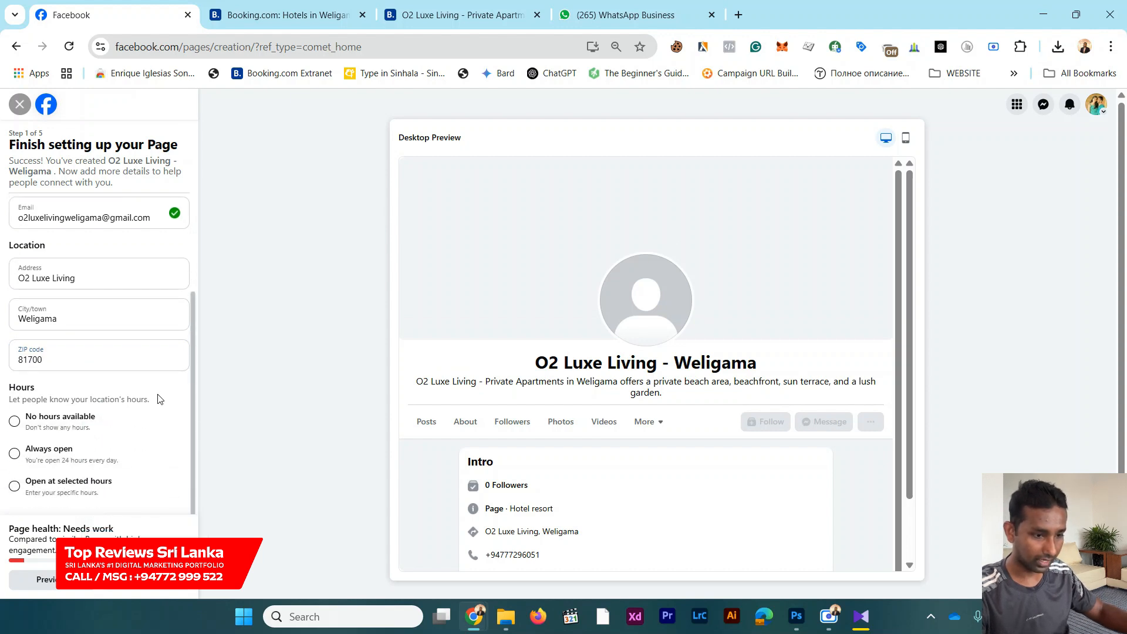
{"action": "scroll", "coordinate": [141, 376], "scroll_direction": "up", "scroll_amount": 3}
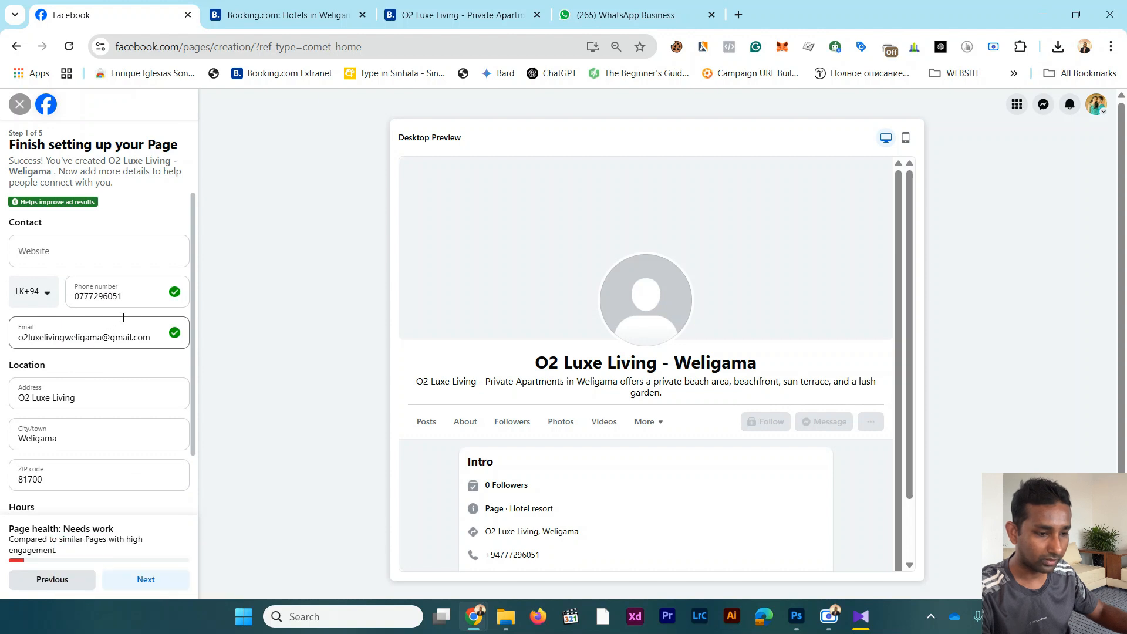
{"action": "scroll", "coordinate": [84, 258], "scroll_direction": "down", "scroll_amount": 2}
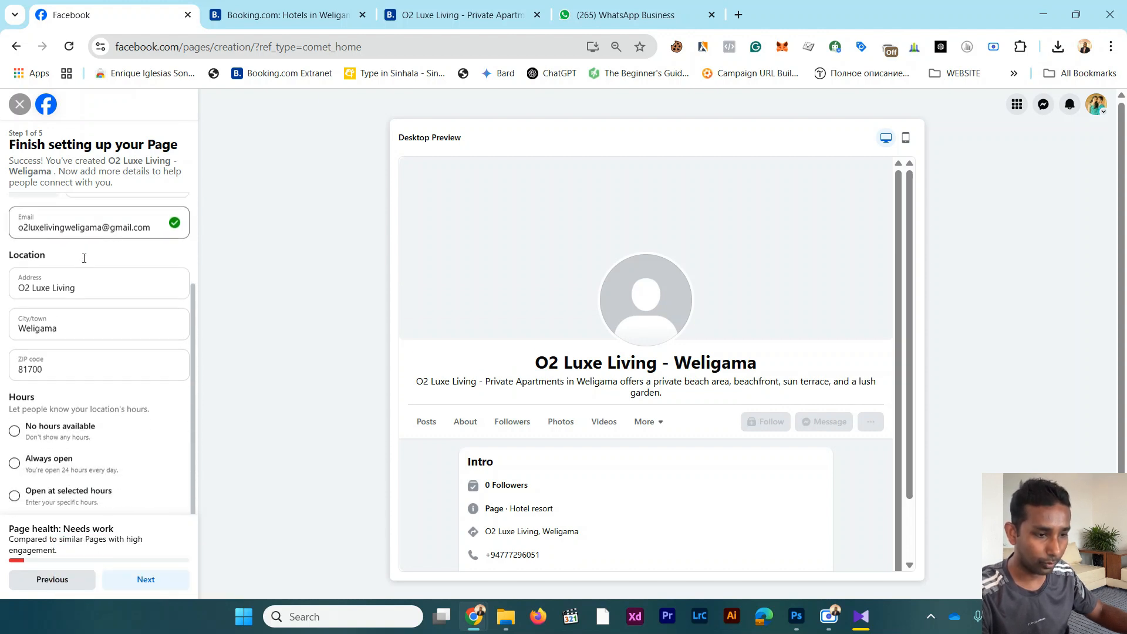
{"action": "left_click", "coordinate": [31, 461]}
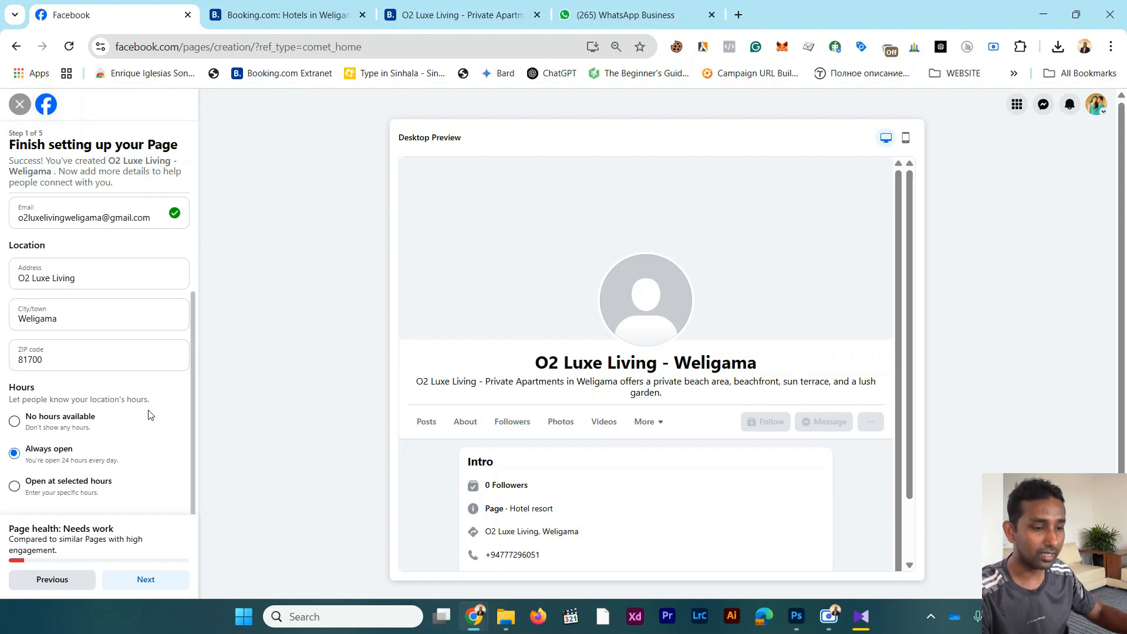
{"action": "left_click", "coordinate": [154, 583]}
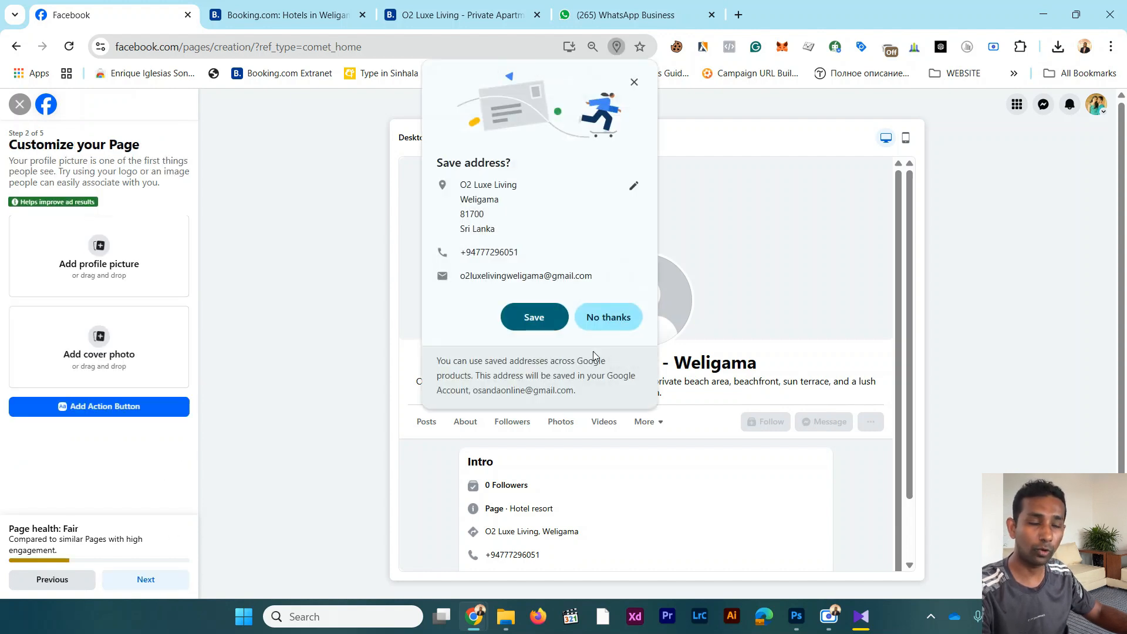
{"action": "left_click", "coordinate": [606, 321]}
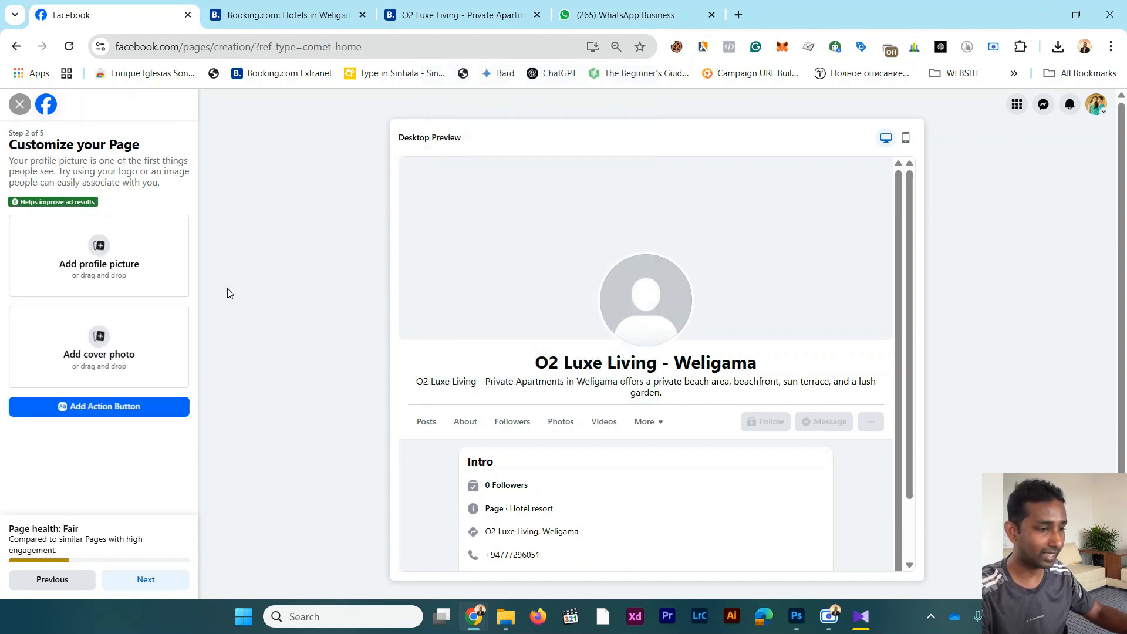
{"action": "left_click", "coordinate": [103, 252]}
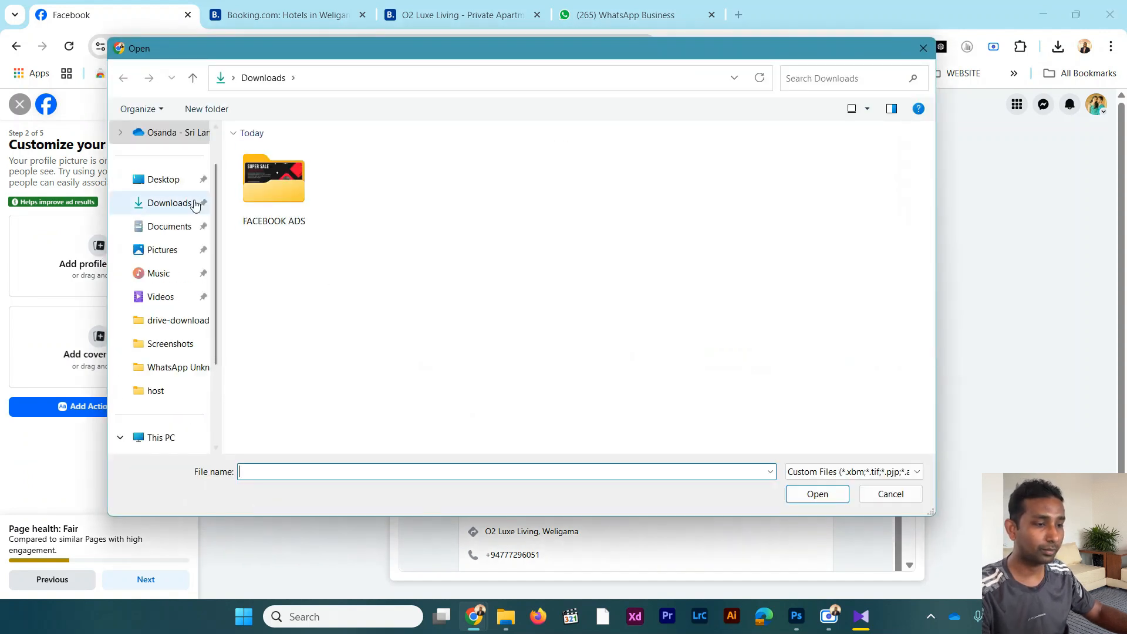
{"action": "left_click", "coordinate": [176, 180]}
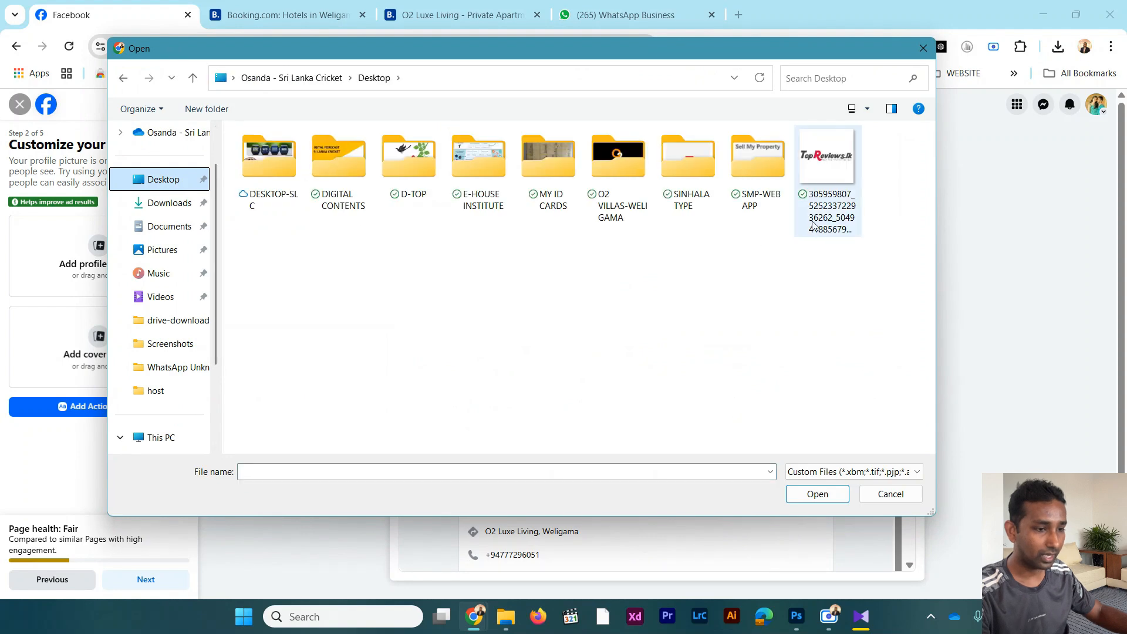
{"action": "double_click", "coordinate": [614, 178]}
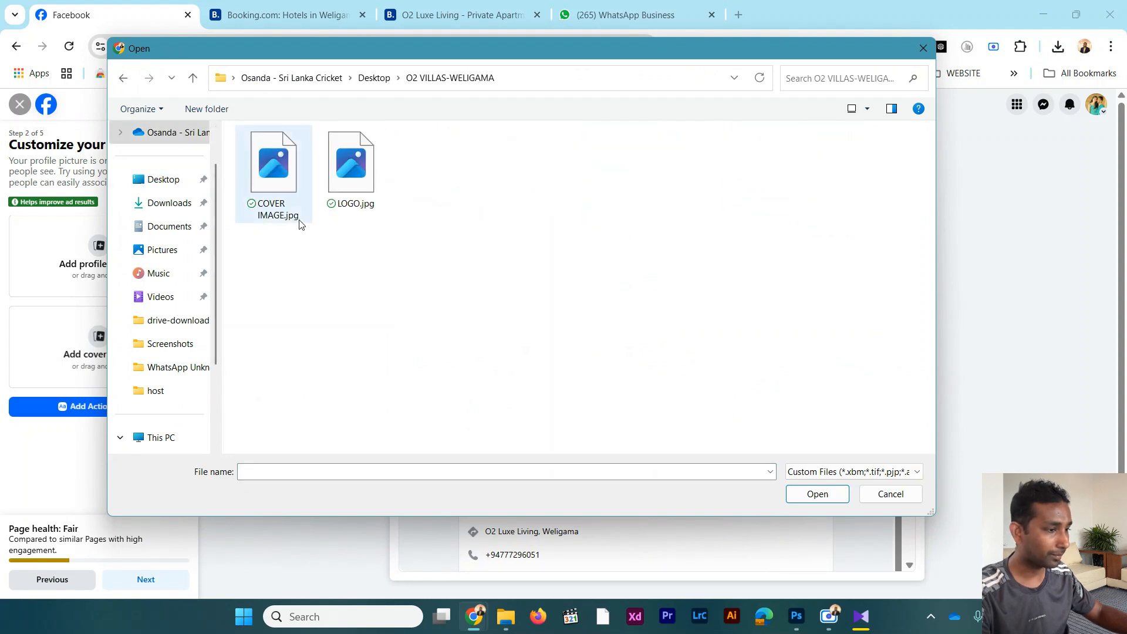
{"action": "double_click", "coordinate": [352, 168]}
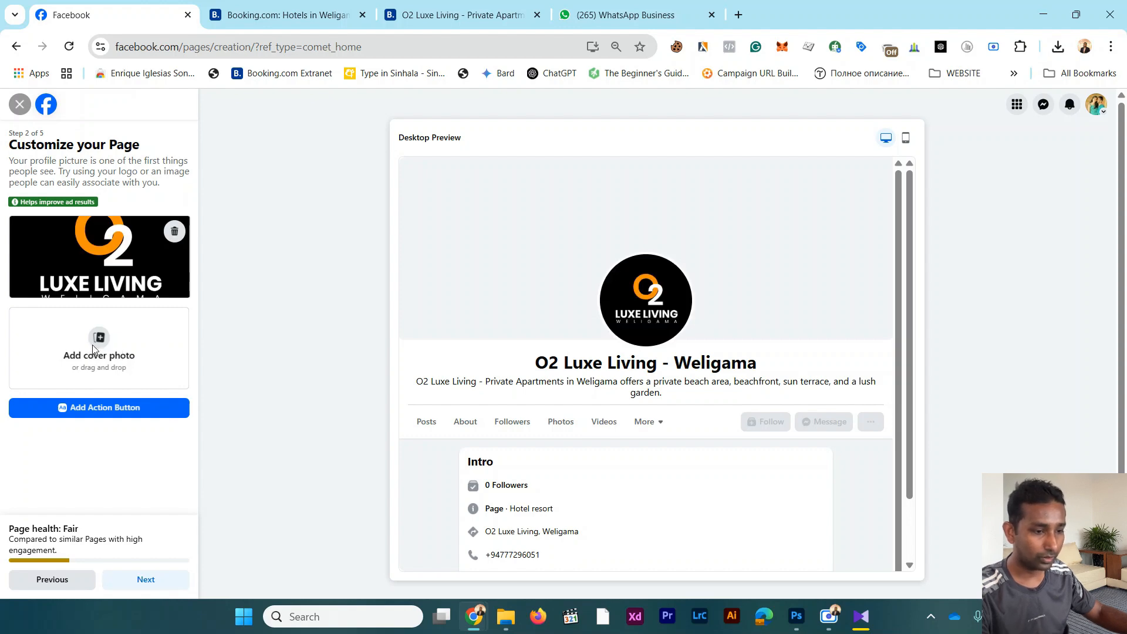
Step: Upload COVER IMAGE.jpg from the O2 VILLAS-WELIGAMA folder as the Page's cover photo
{"action": "left_click", "coordinate": [129, 352]}
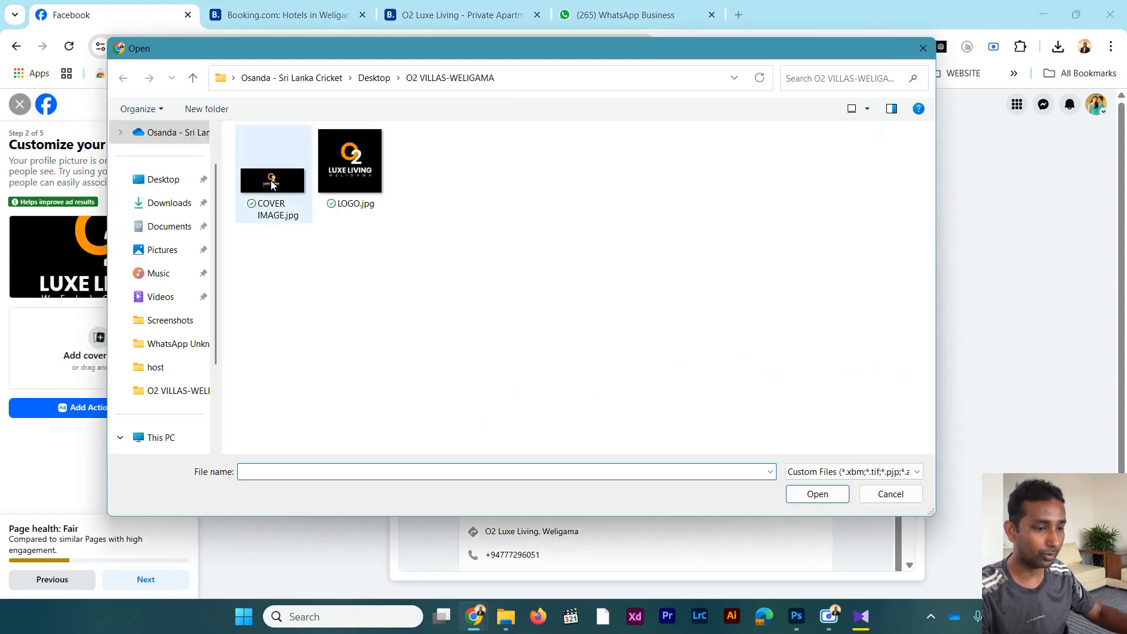
{"action": "double_click", "coordinate": [271, 184]}
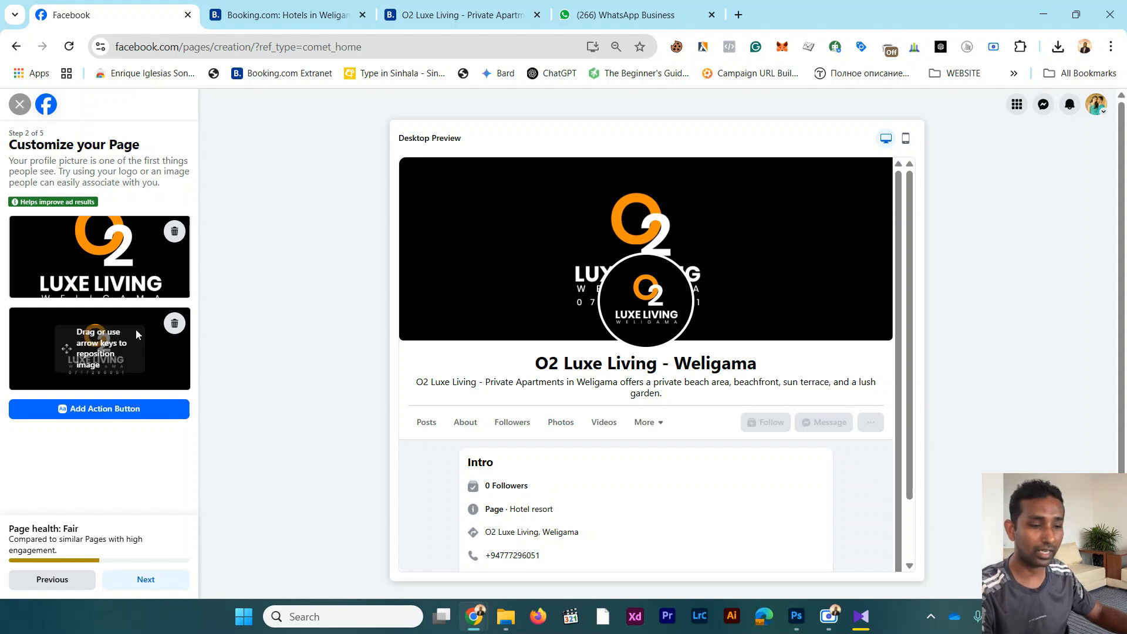
Step: Start adding an action button to the Page and look through the available button options
{"action": "left_click", "coordinate": [117, 409]}
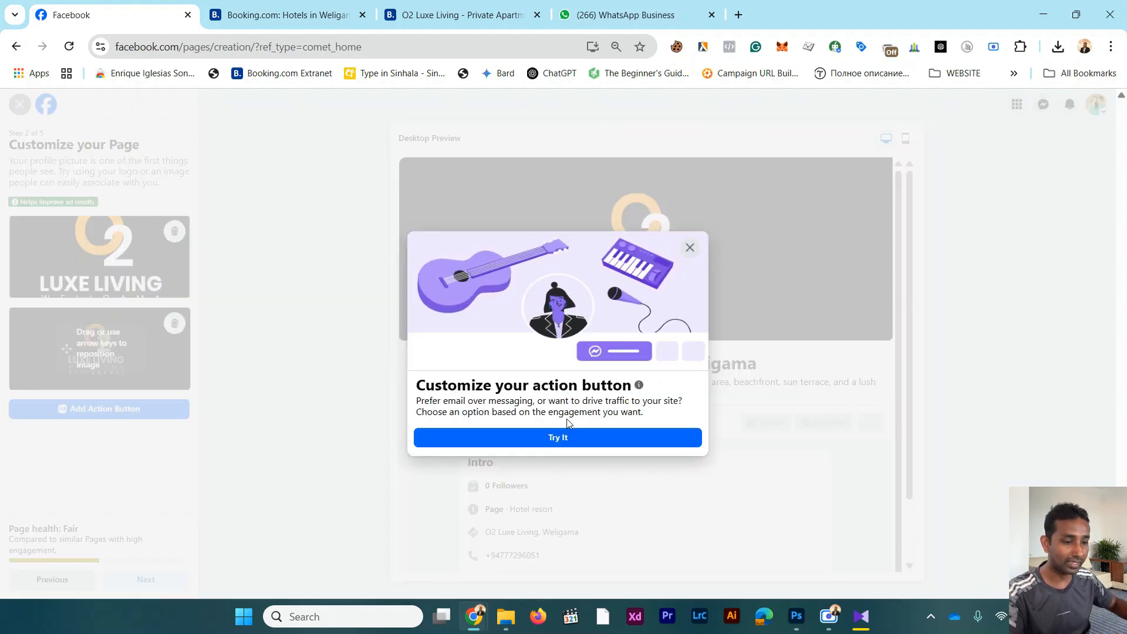
{"action": "left_click", "coordinate": [563, 439]}
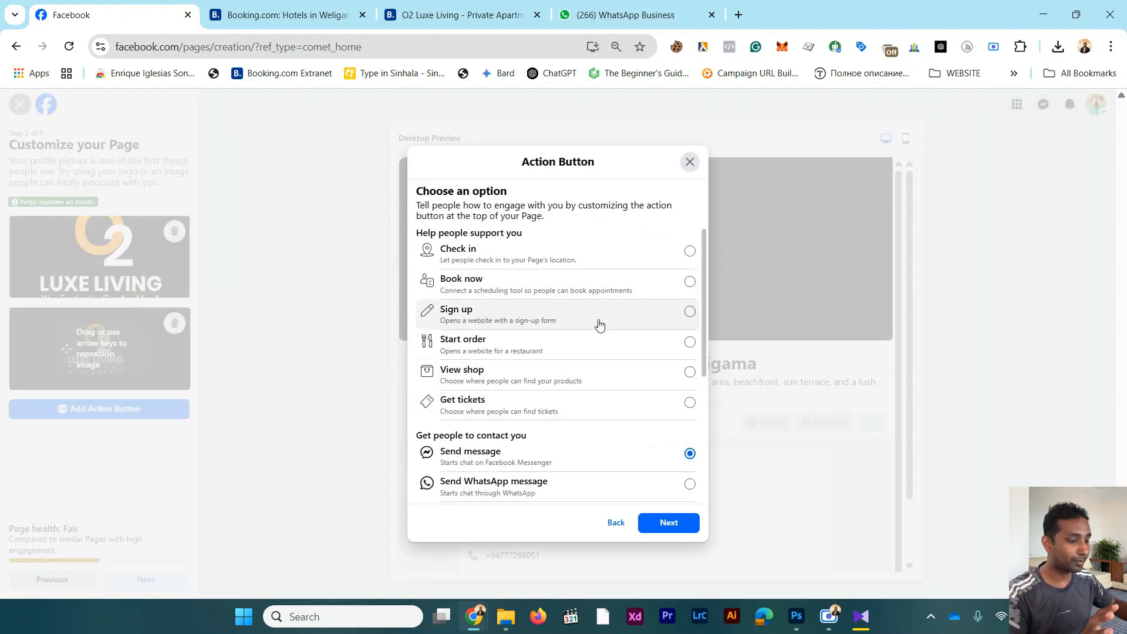
{"action": "scroll", "coordinate": [625, 314], "scroll_direction": "down", "scroll_amount": 1}
{"action": "scroll", "coordinate": [628, 312], "scroll_direction": "up", "scroll_amount": 1}
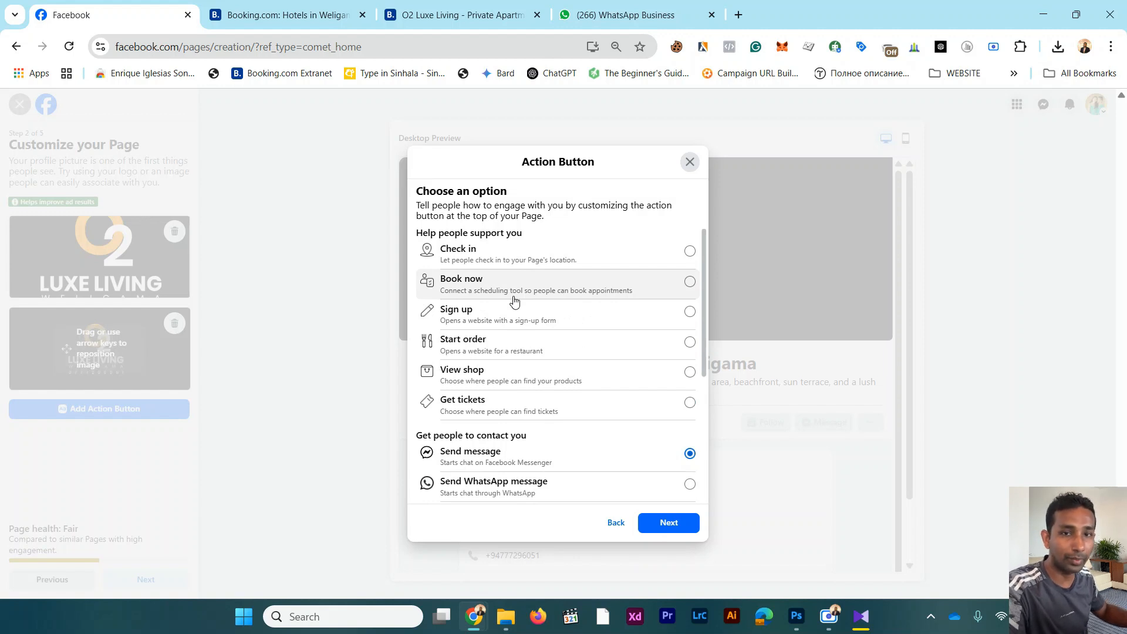
{"action": "scroll", "coordinate": [514, 300], "scroll_direction": "down", "scroll_amount": 1}
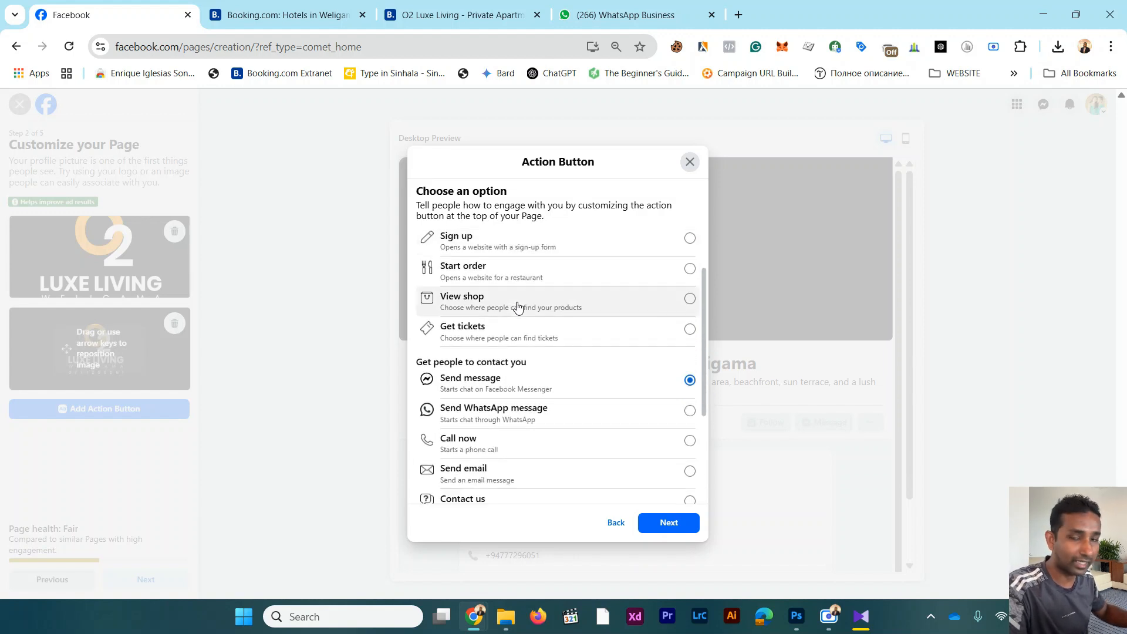
{"action": "scroll", "coordinate": [518, 309], "scroll_direction": "down", "scroll_amount": 1}
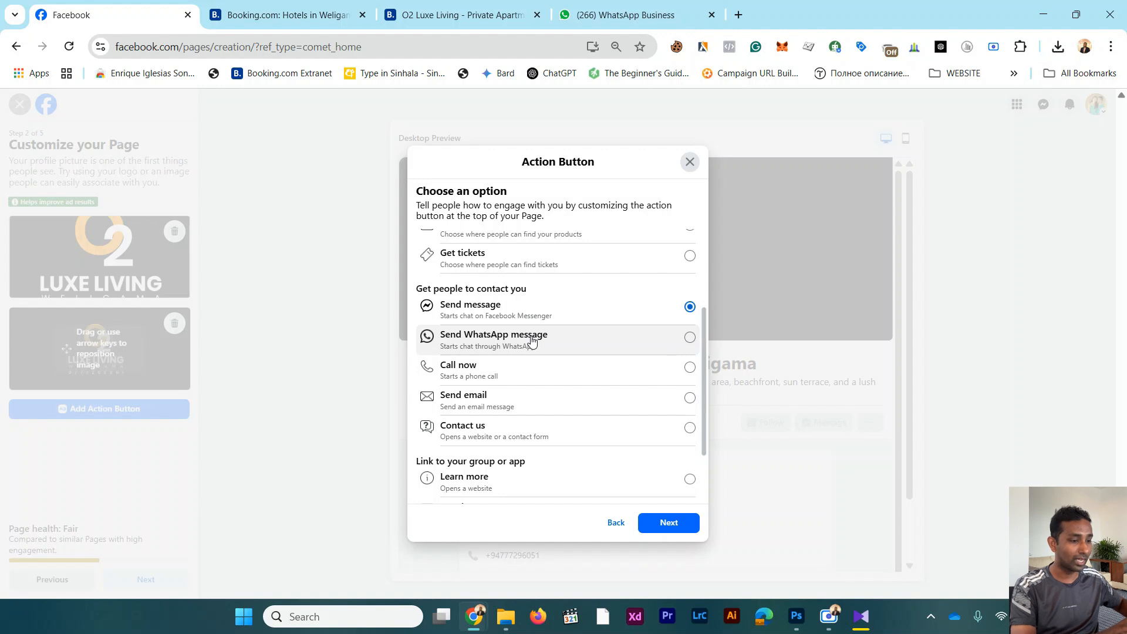
Step: Try Send WhatsApp message as the Page's action button, stopping before a code is requested and going back to the options
{"action": "left_click", "coordinate": [532, 342]}
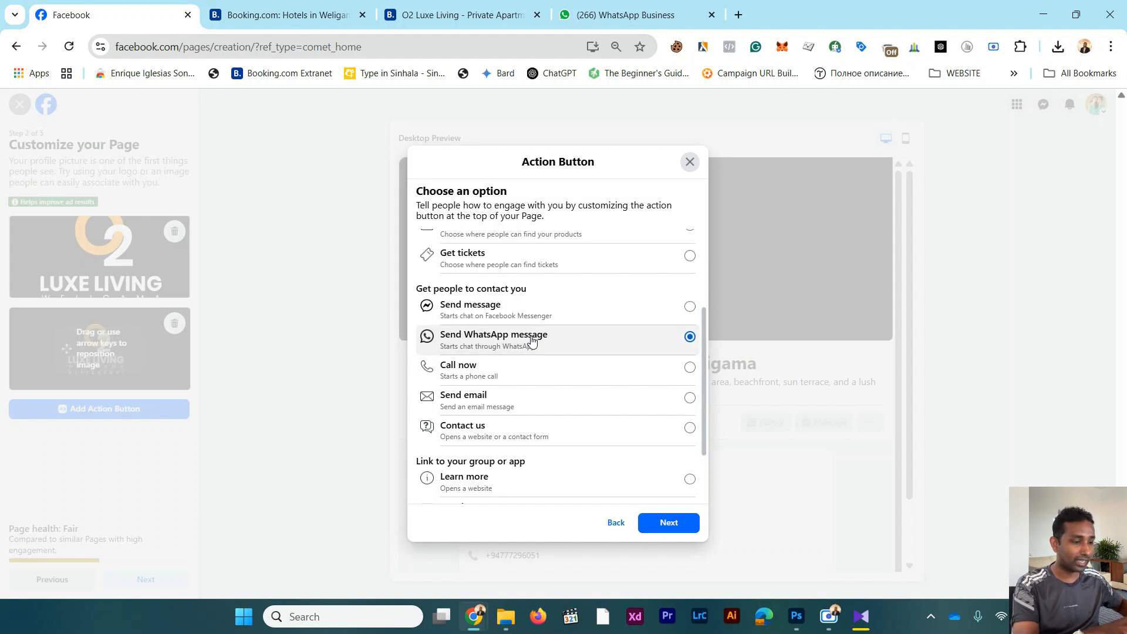
{"action": "left_click", "coordinate": [668, 522]}
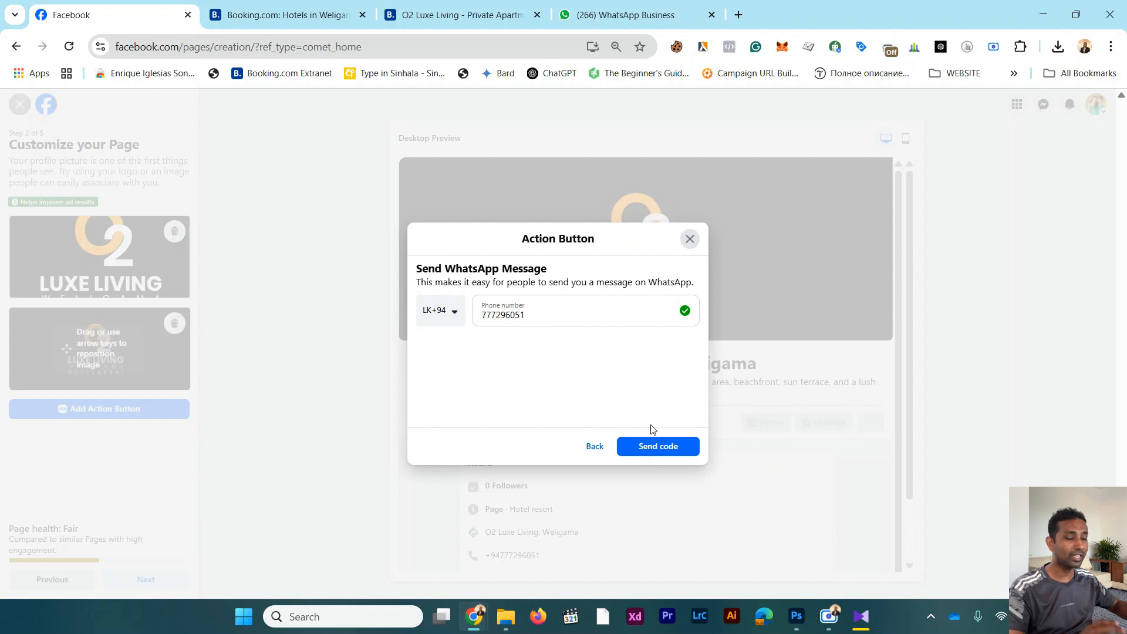
{"action": "left_click", "coordinate": [594, 448]}
Step: Try Reserve as the Page's action button, look through the reservation tools it can connect to, and return to the options
{"action": "scroll", "coordinate": [591, 397], "scroll_direction": "down", "scroll_amount": 2}
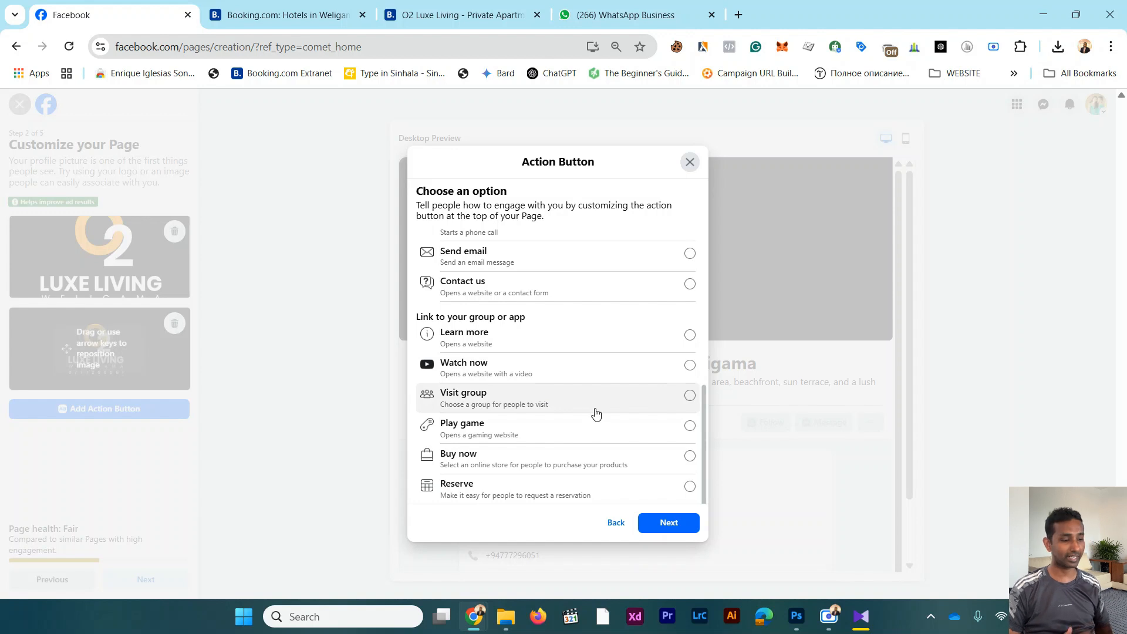
{"action": "left_click", "coordinate": [587, 485]}
{"action": "left_click", "coordinate": [669, 523]}
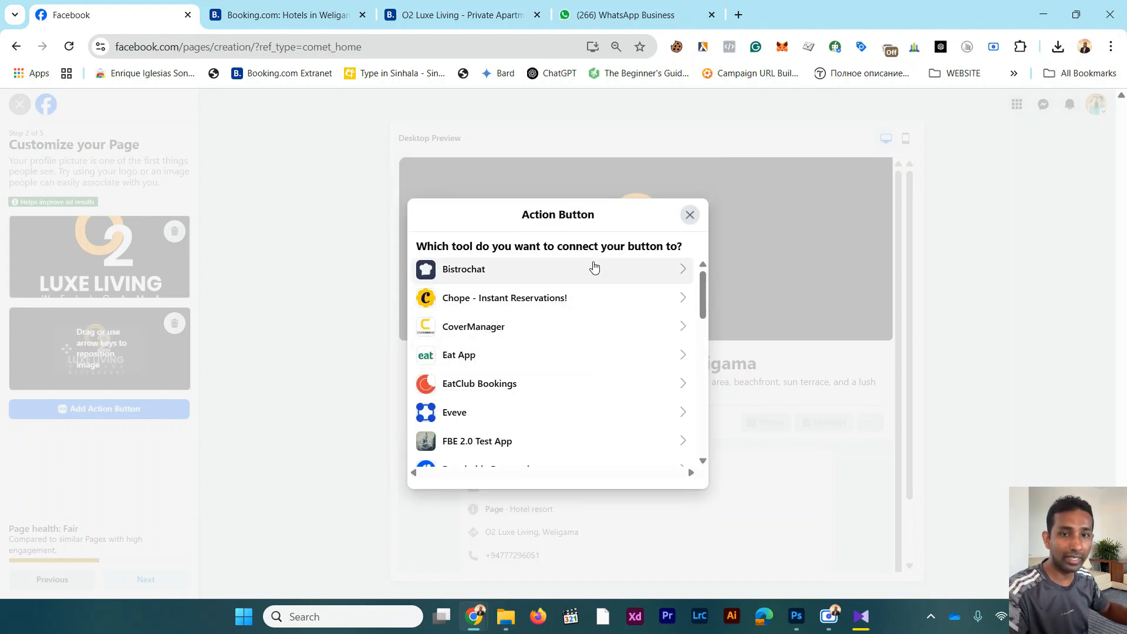
{"action": "scroll", "coordinate": [574, 312], "scroll_direction": "down", "scroll_amount": 4}
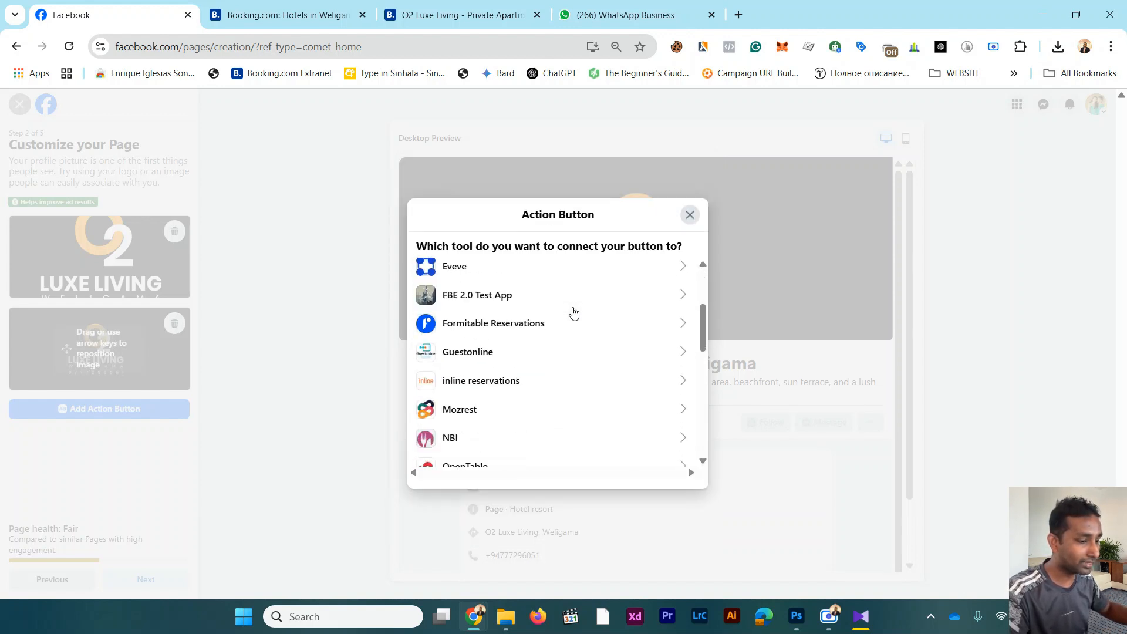
{"action": "scroll", "coordinate": [573, 316], "scroll_direction": "down", "scroll_amount": 1}
{"action": "scroll", "coordinate": [576, 321], "scroll_direction": "down", "scroll_amount": 5}
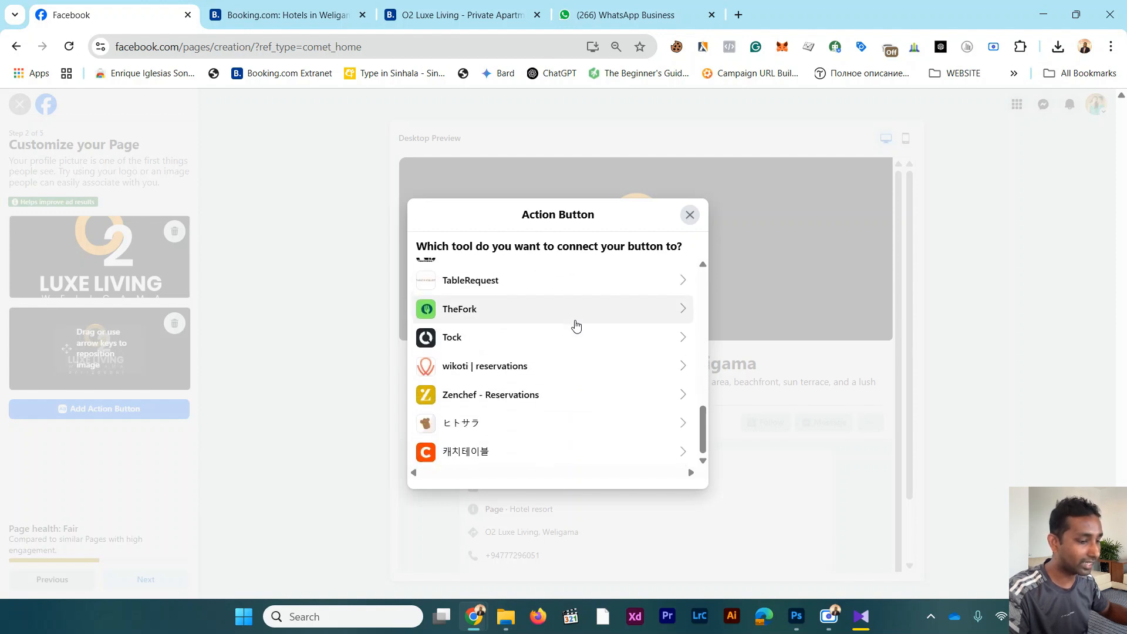
{"action": "scroll", "coordinate": [576, 325], "scroll_direction": "up", "scroll_amount": 10}
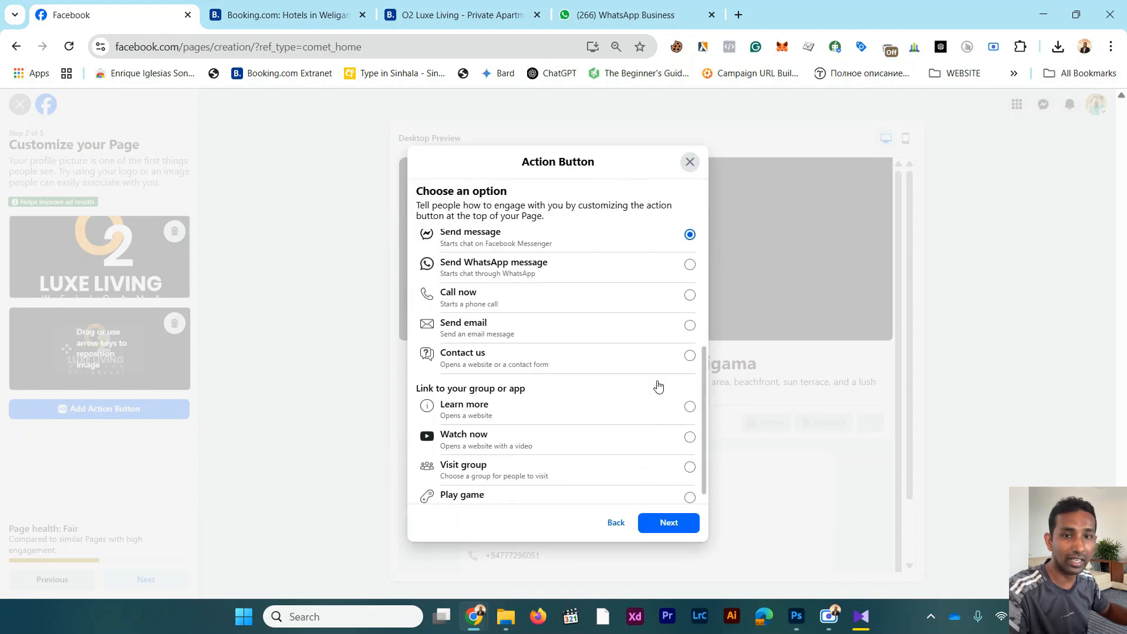
Step: Save Send message through Messenger as the Page's action button and continue to the WhatsApp connection stage
{"action": "scroll", "coordinate": [659, 385], "scroll_direction": "up", "scroll_amount": 2}
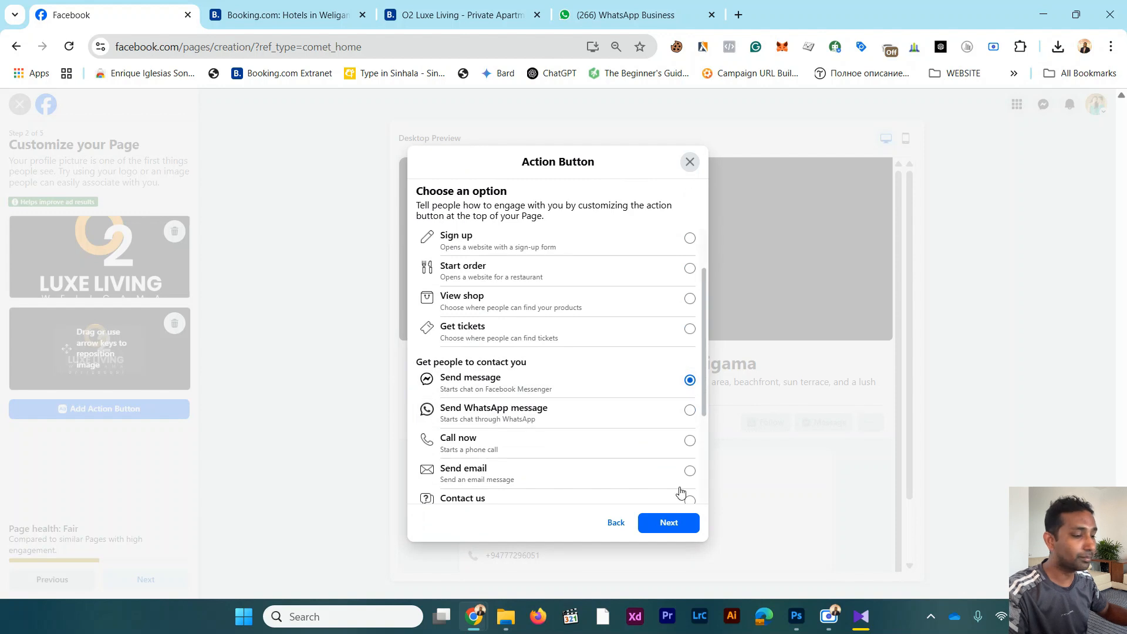
{"action": "scroll", "coordinate": [659, 460], "scroll_direction": "down", "scroll_amount": 1}
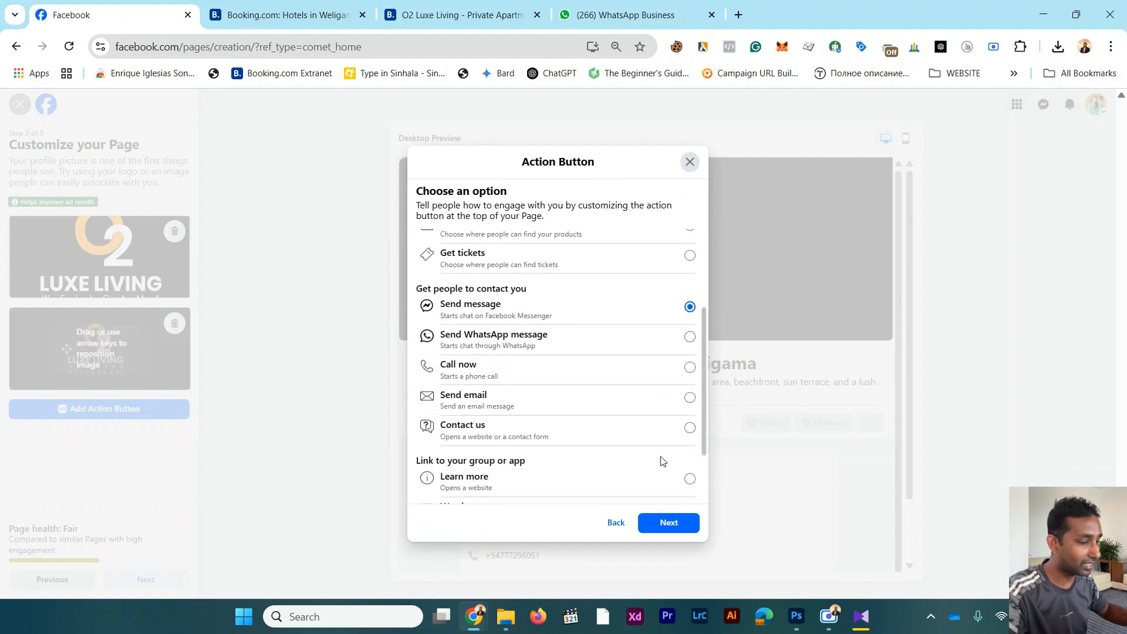
{"action": "left_click", "coordinate": [674, 522]}
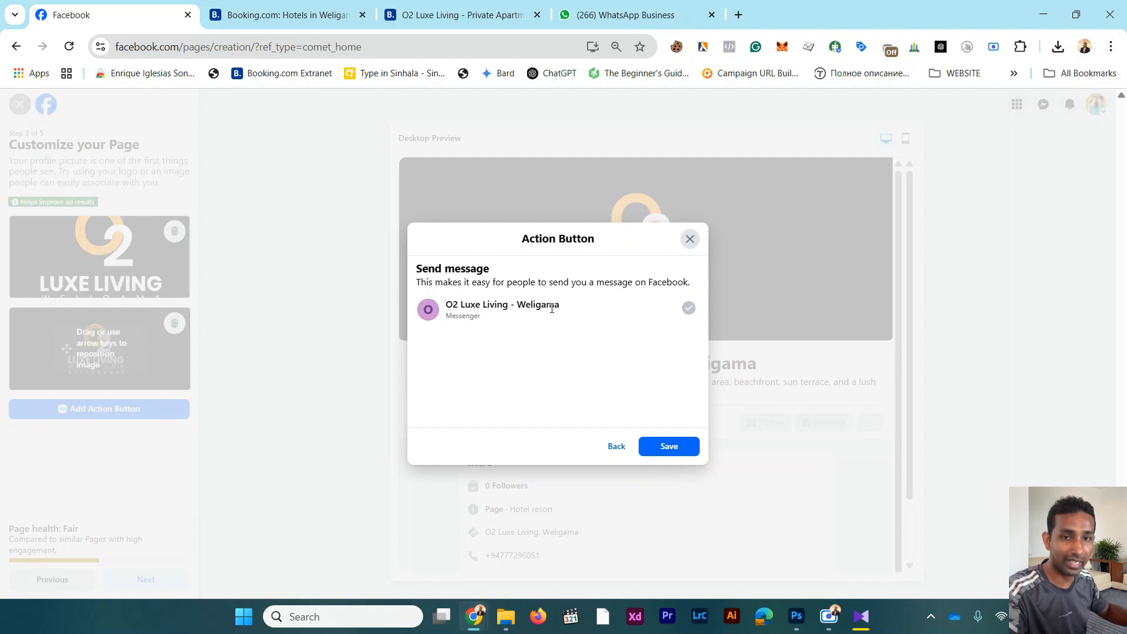
{"action": "left_click", "coordinate": [674, 449]}
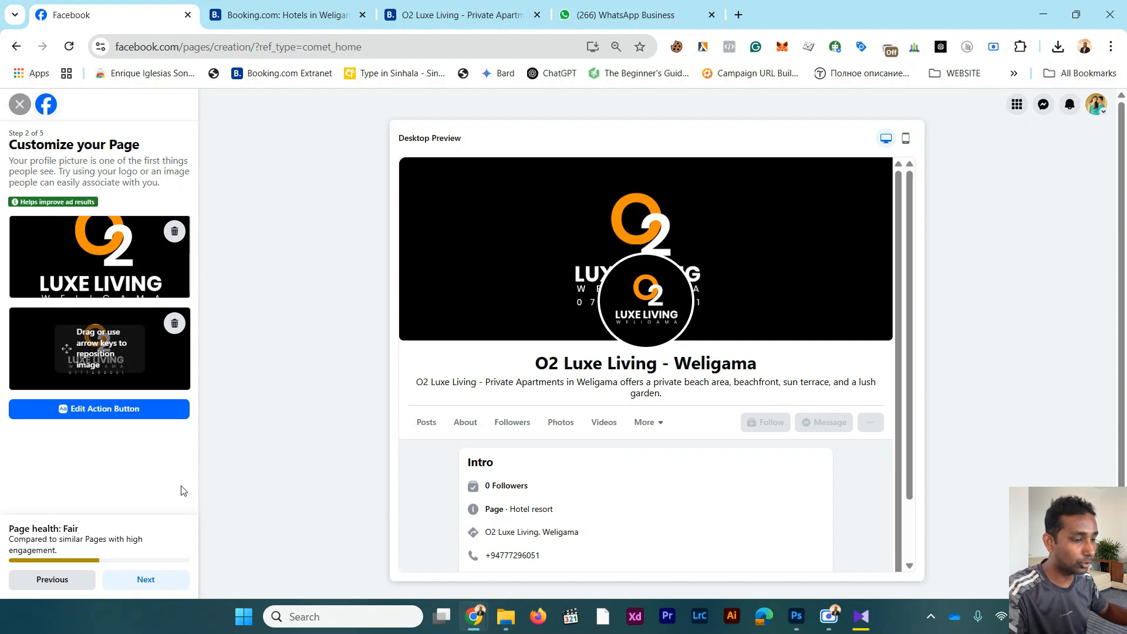
{"action": "left_click", "coordinate": [146, 579]}
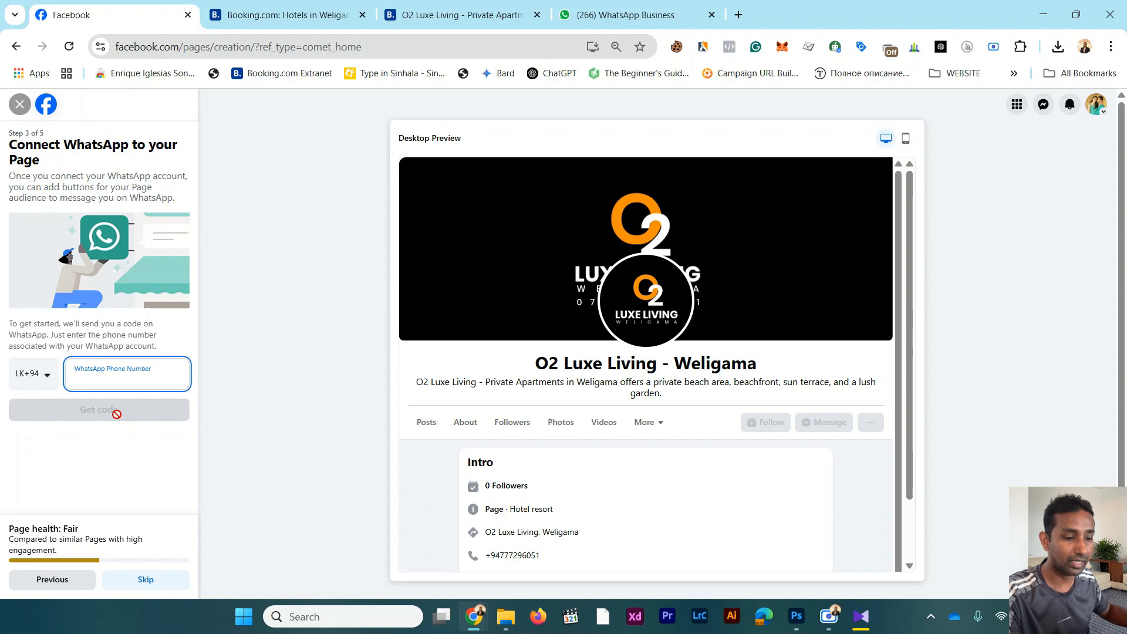
Step: Enter the business's WhatsApp phone number but skip connecting it, invite no friends, and finish creating the Page with both notification options on
{"action": "key", "text": "ctrl+v"}
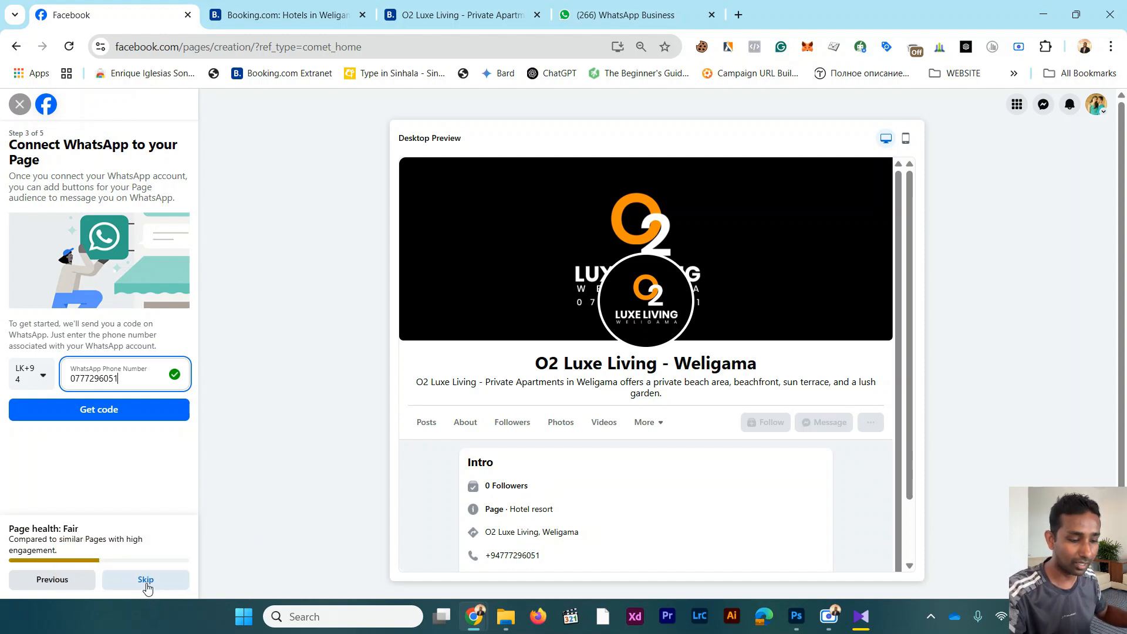
{"action": "left_click", "coordinate": [146, 581]}
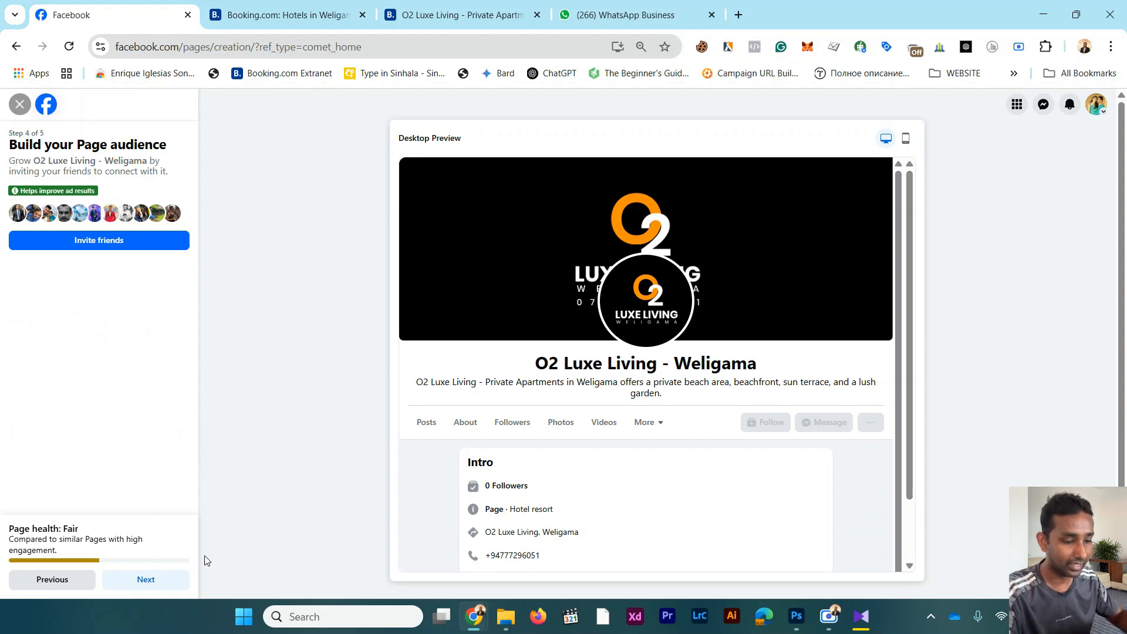
{"action": "left_click", "coordinate": [144, 580]}
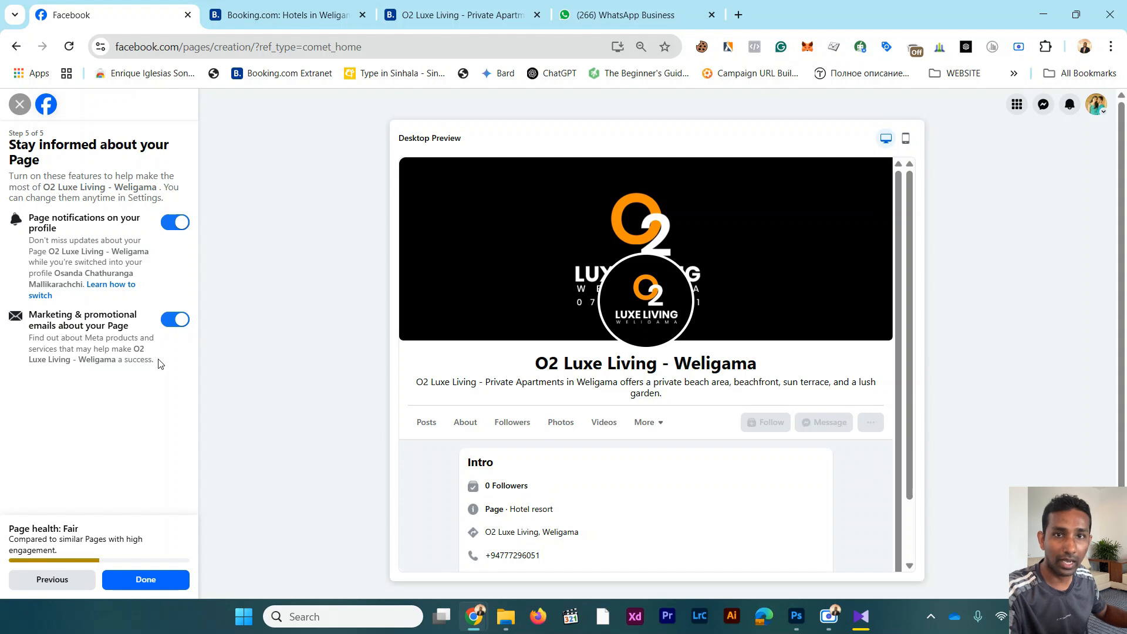
{"action": "left_click", "coordinate": [158, 585]}
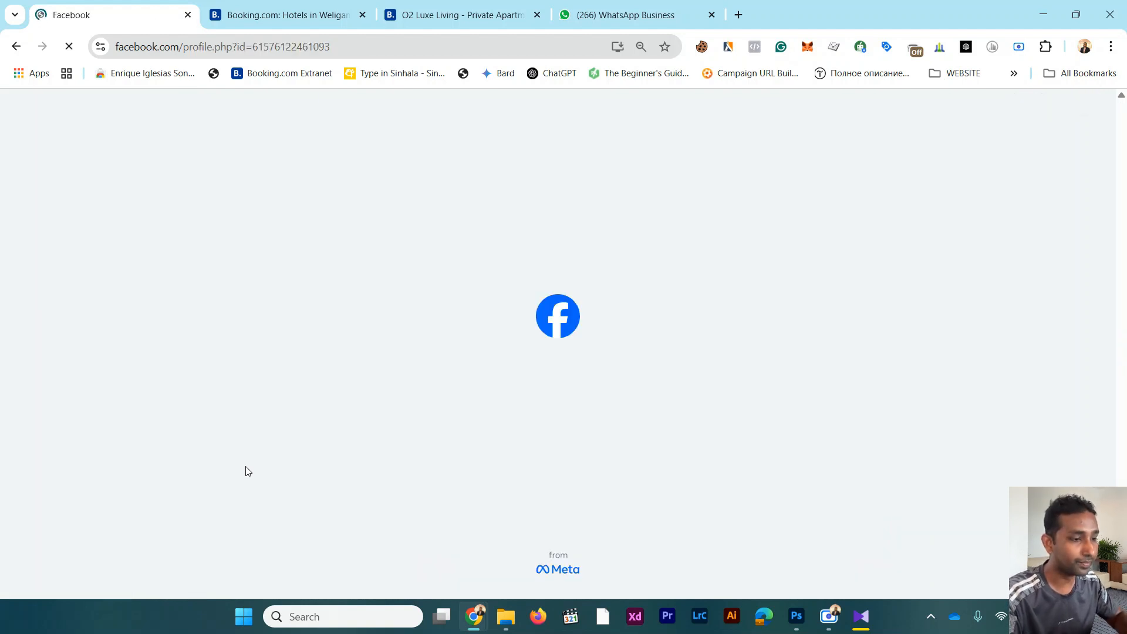
Step: Look over the new Page and choose $$ (Moderate) as the price range in the basic info of its About section
{"action": "scroll", "coordinate": [245, 471], "scroll_direction": "down", "scroll_amount": 3}
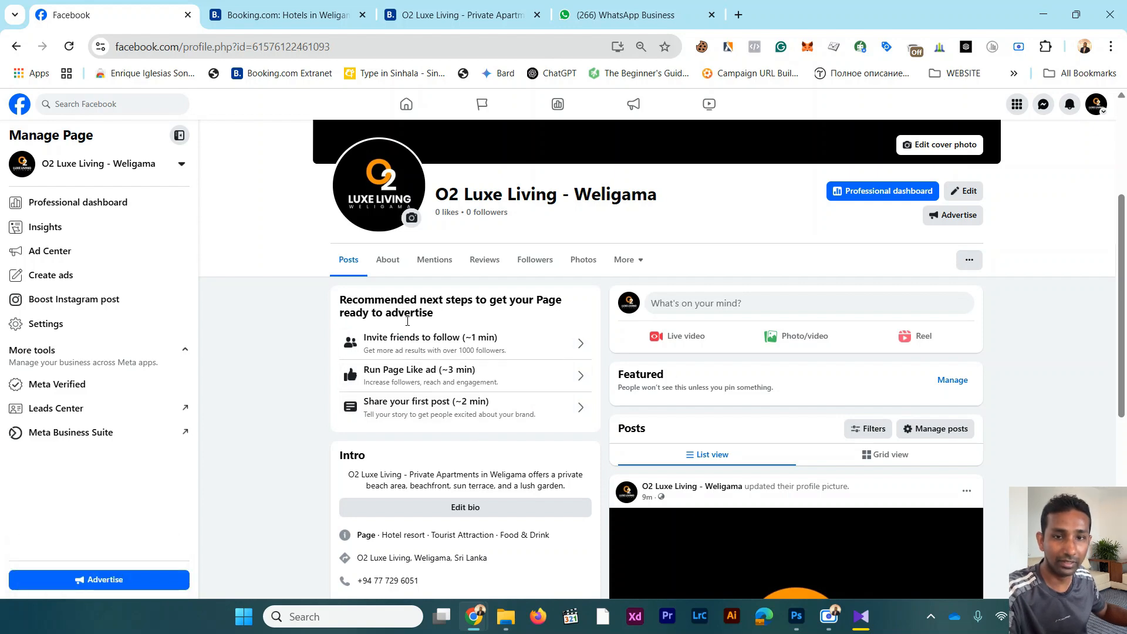
{"action": "scroll", "coordinate": [517, 350], "scroll_direction": "down", "scroll_amount": 1}
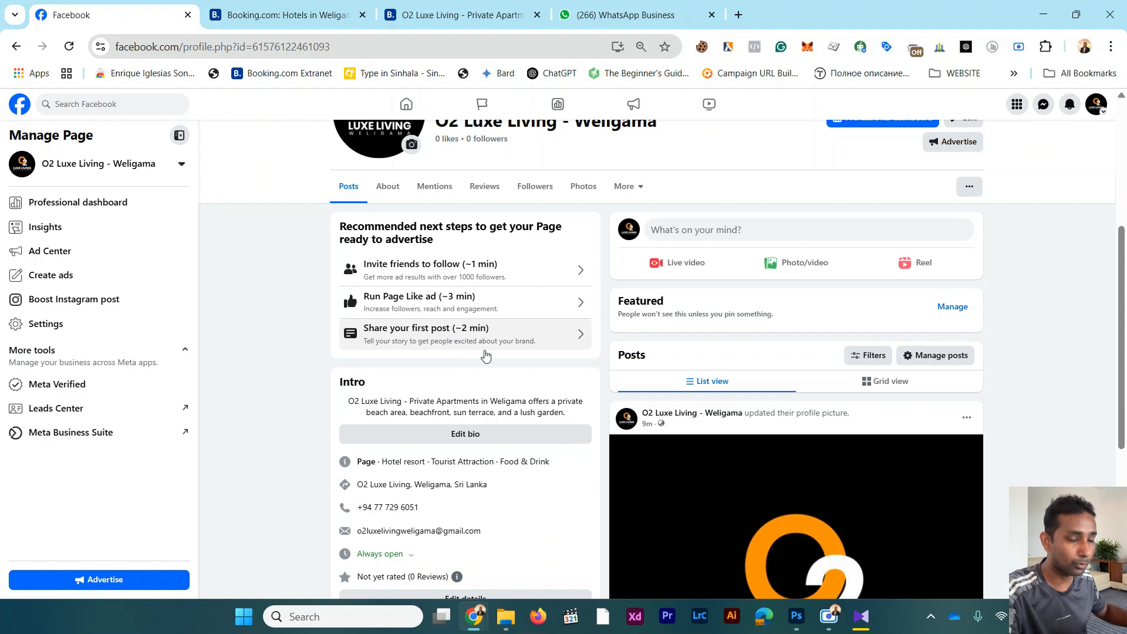
{"action": "scroll", "coordinate": [484, 354], "scroll_direction": "down", "scroll_amount": 3}
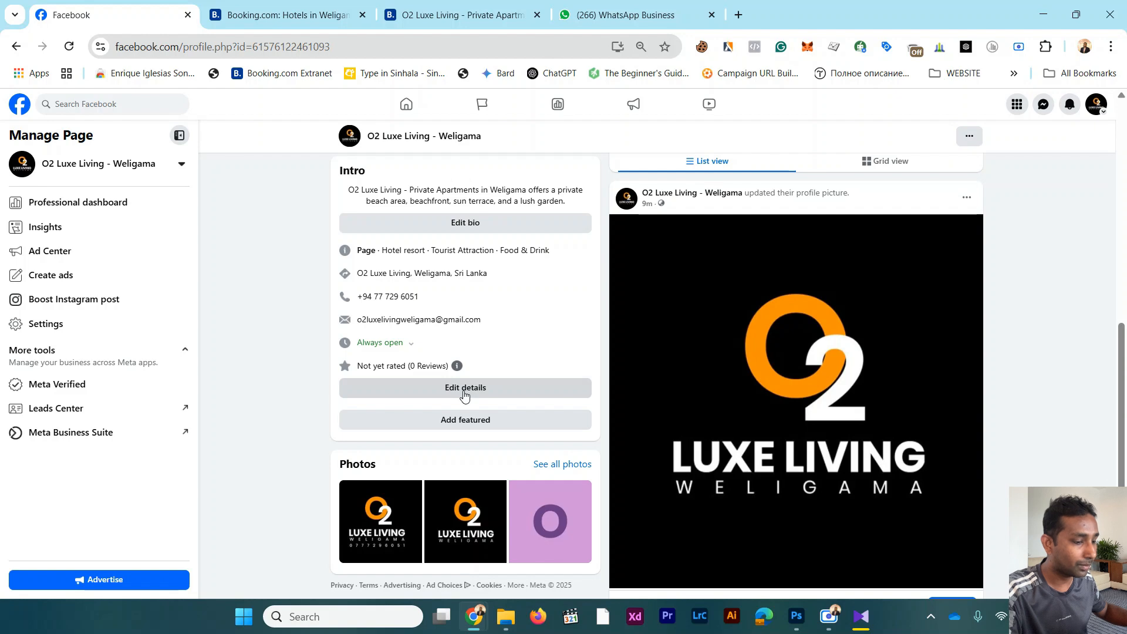
{"action": "scroll", "coordinate": [464, 395], "scroll_direction": "up", "scroll_amount": 4}
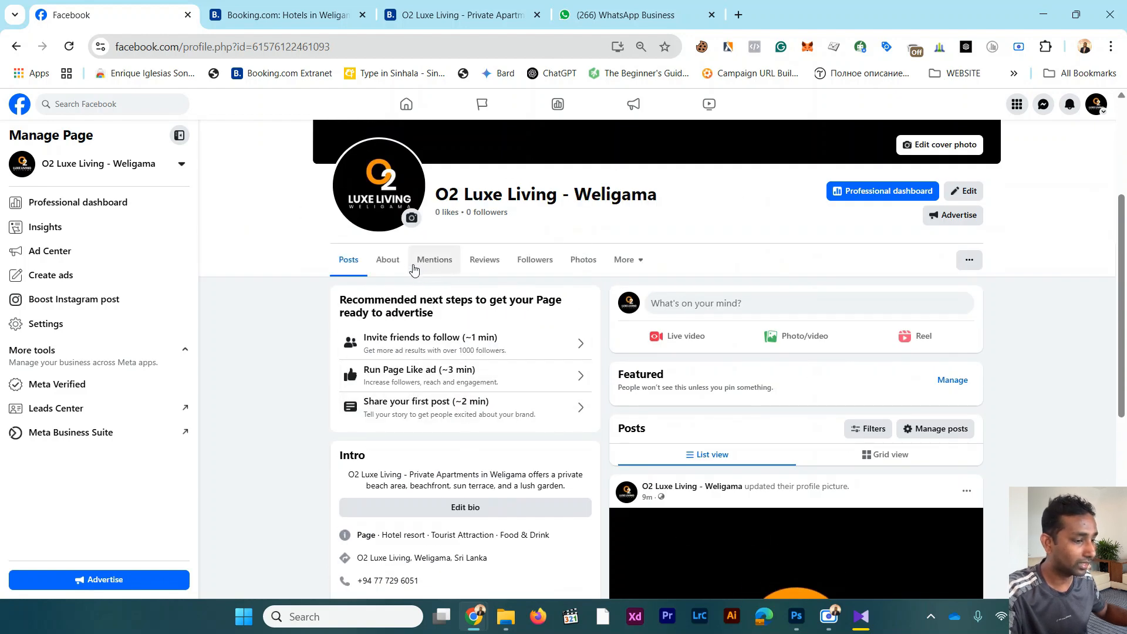
{"action": "left_click", "coordinate": [392, 264]}
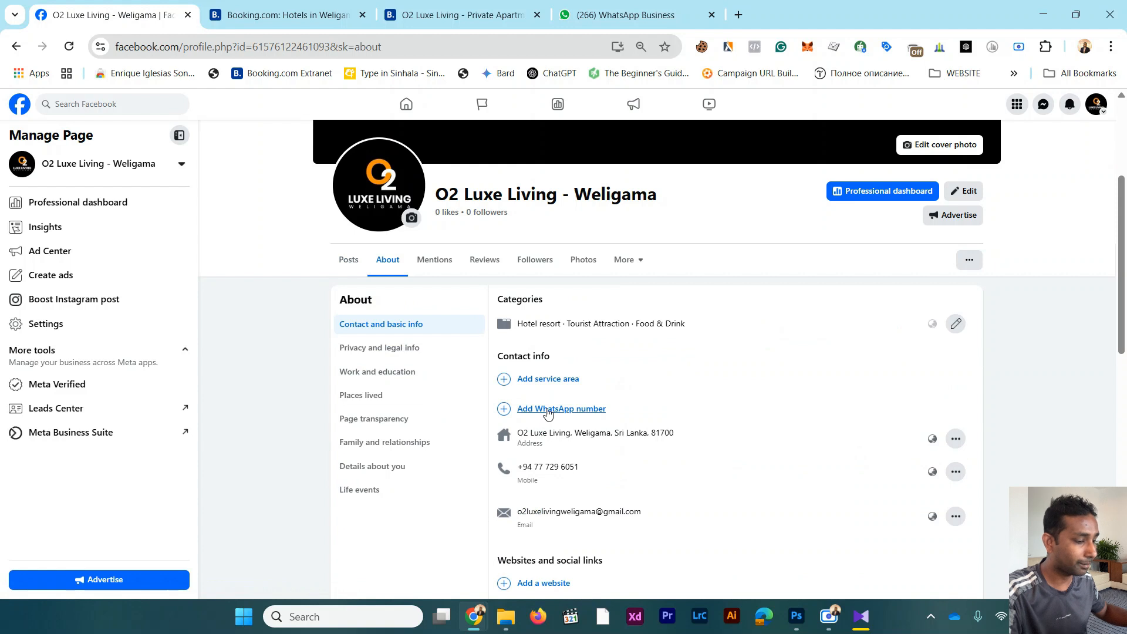
{"action": "scroll", "coordinate": [548, 413], "scroll_direction": "down", "scroll_amount": 3}
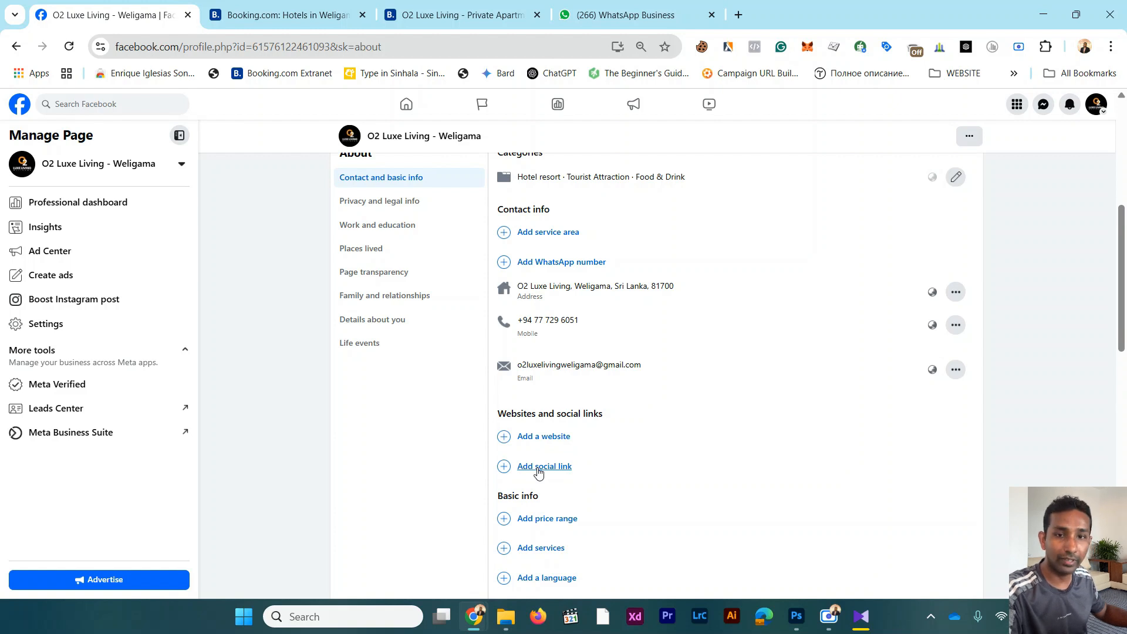
{"action": "scroll", "coordinate": [539, 472], "scroll_direction": "down", "scroll_amount": 2}
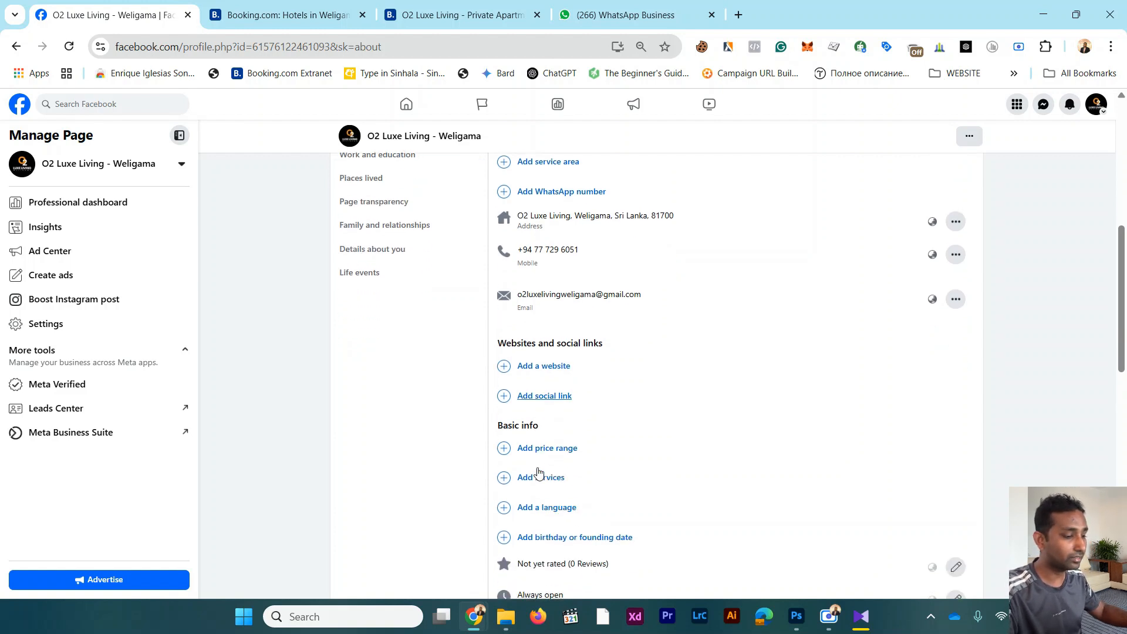
{"action": "left_click", "coordinate": [534, 449]}
{"action": "scroll", "coordinate": [579, 320], "scroll_direction": "down", "scroll_amount": 2}
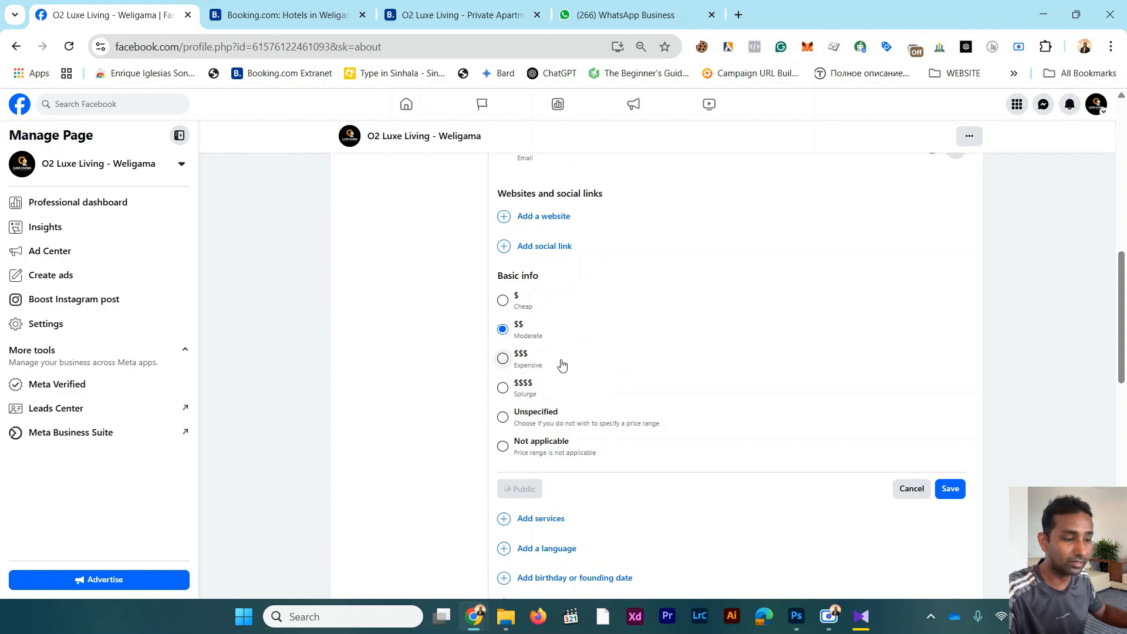
Step: Select Online booking, Reservations and Dine-in as the Page's services in its basic info
{"action": "scroll", "coordinate": [587, 367], "scroll_direction": "down", "scroll_amount": 2}
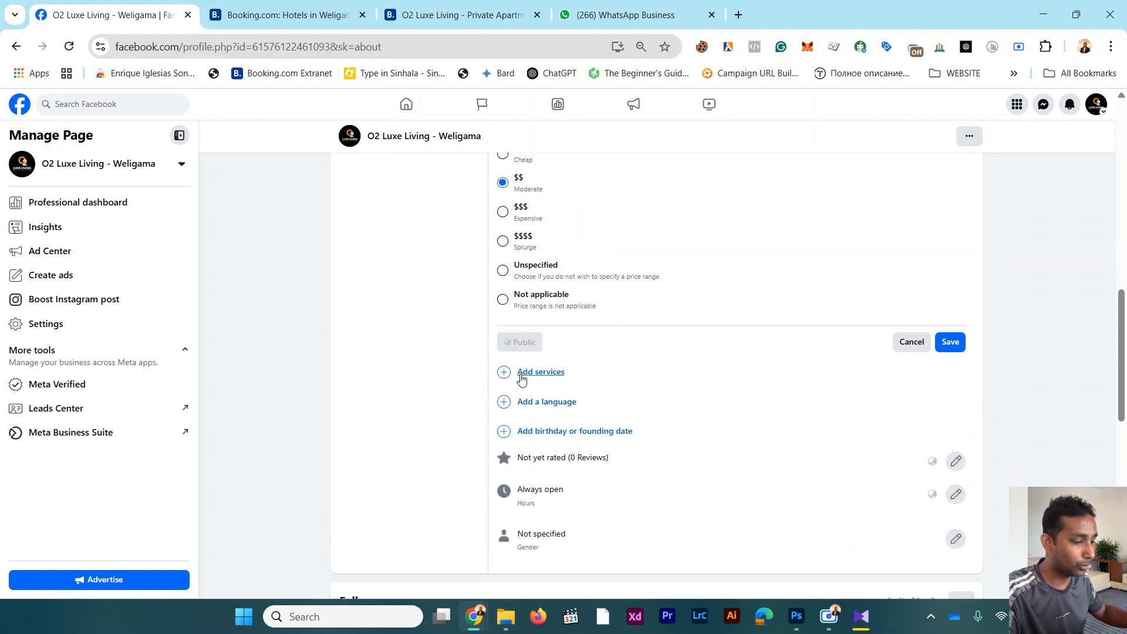
{"action": "left_click", "coordinate": [522, 376]}
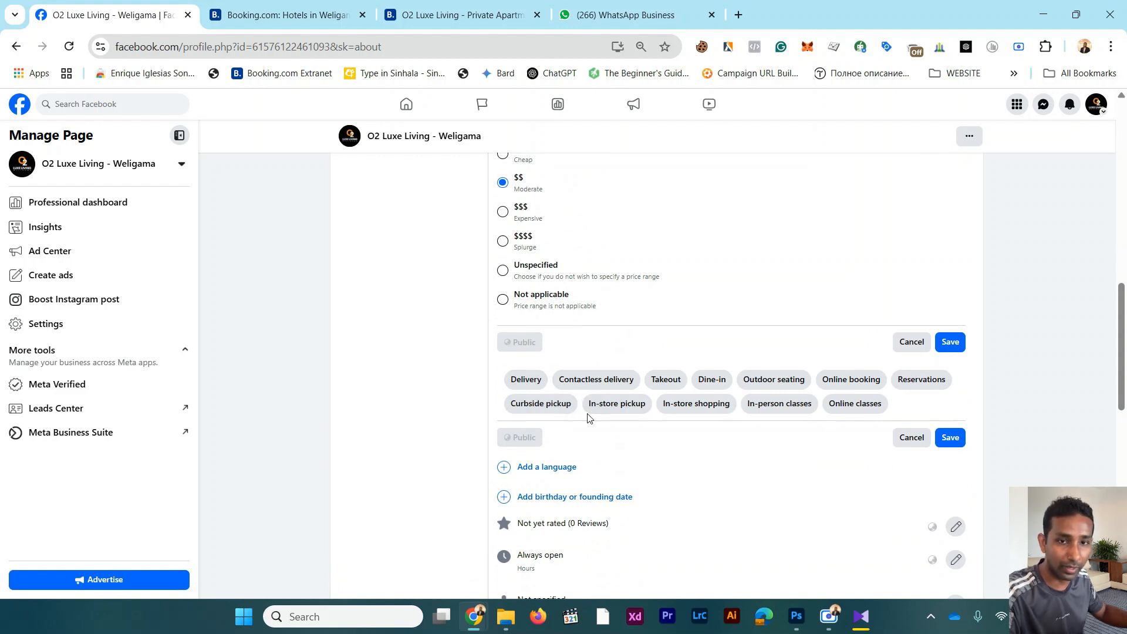
{"action": "left_click", "coordinate": [859, 384]}
{"action": "left_click", "coordinate": [922, 382]}
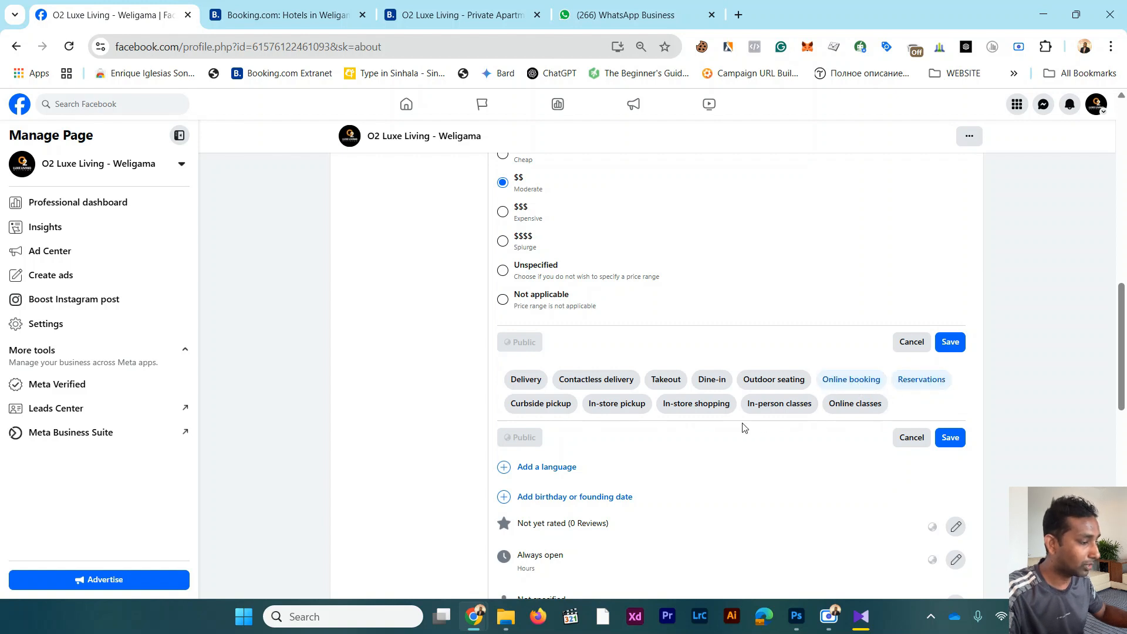
{"action": "left_click", "coordinate": [715, 387]}
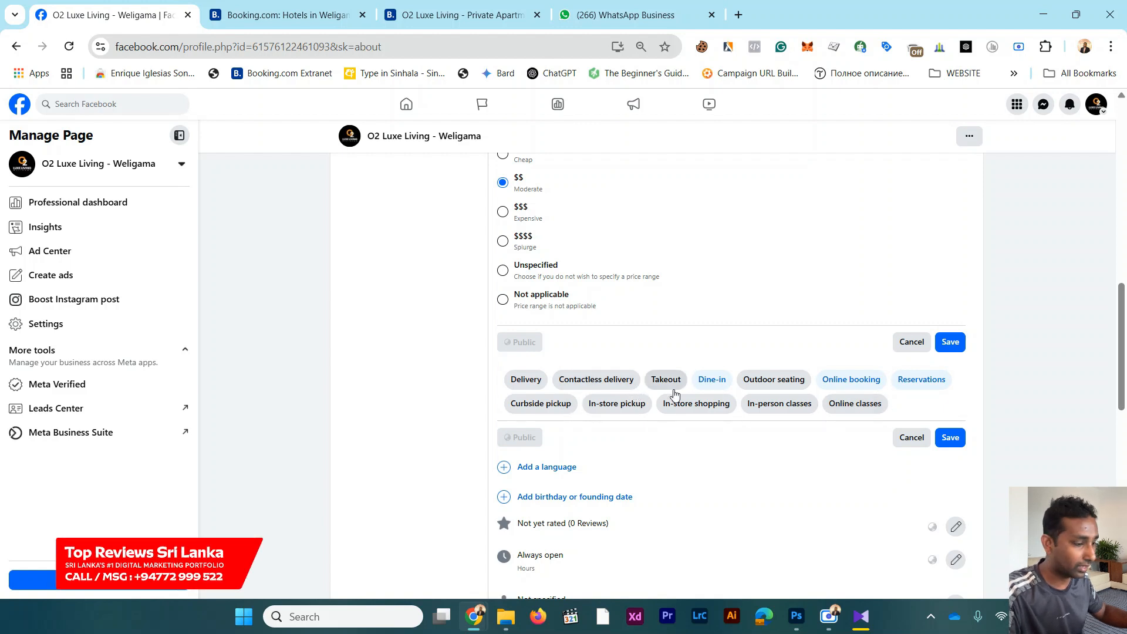
Step: Add Sinhala language and English to the Page's languages in its basic info
{"action": "scroll", "coordinate": [643, 430], "scroll_direction": "down", "scroll_amount": 1}
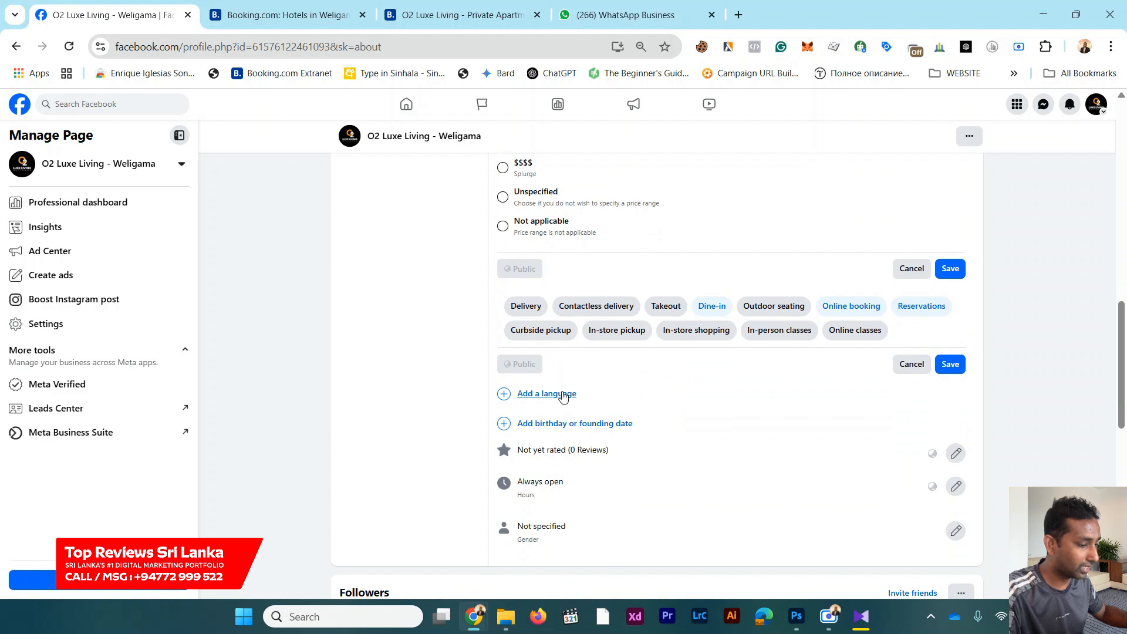
{"action": "left_click", "coordinate": [563, 397]}
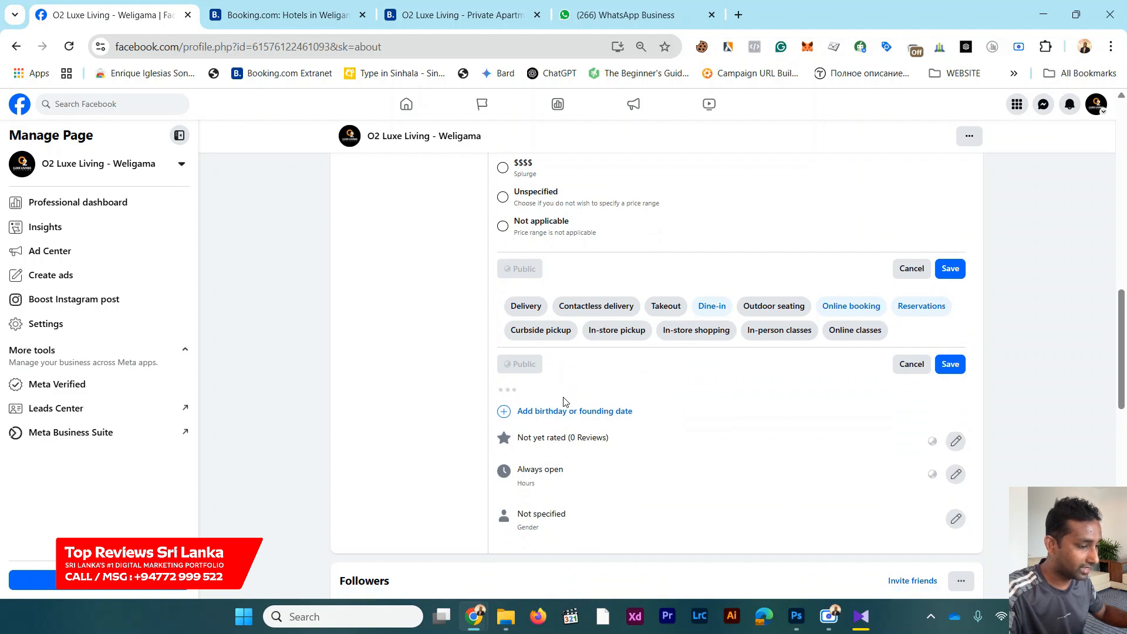
{"action": "type", "text": "s"}
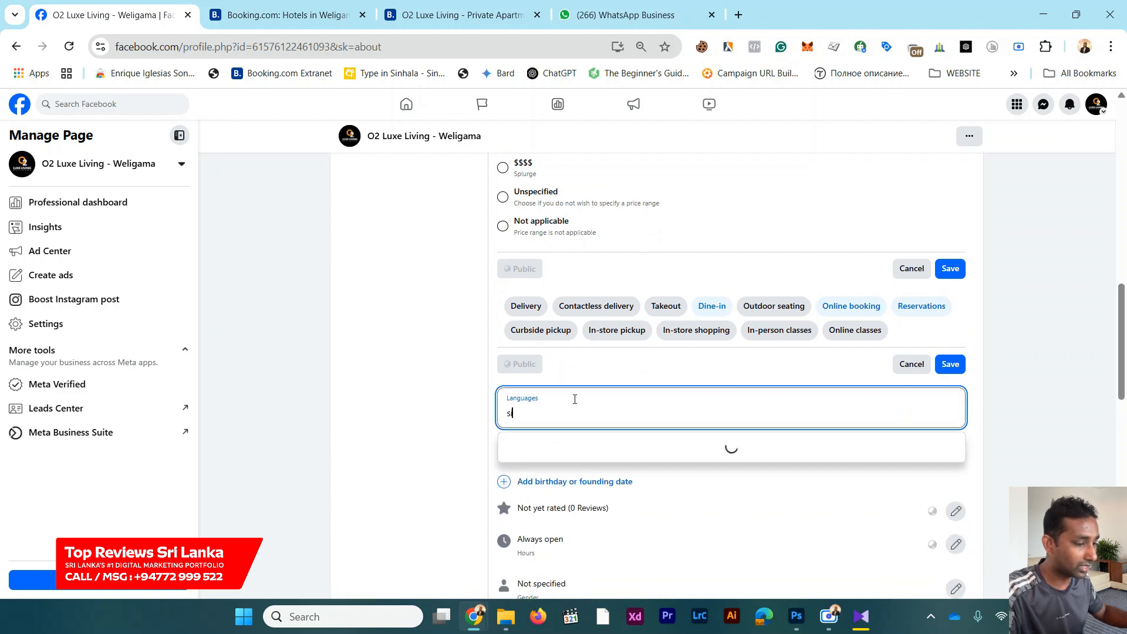
{"action": "type", "text": "inhala"}
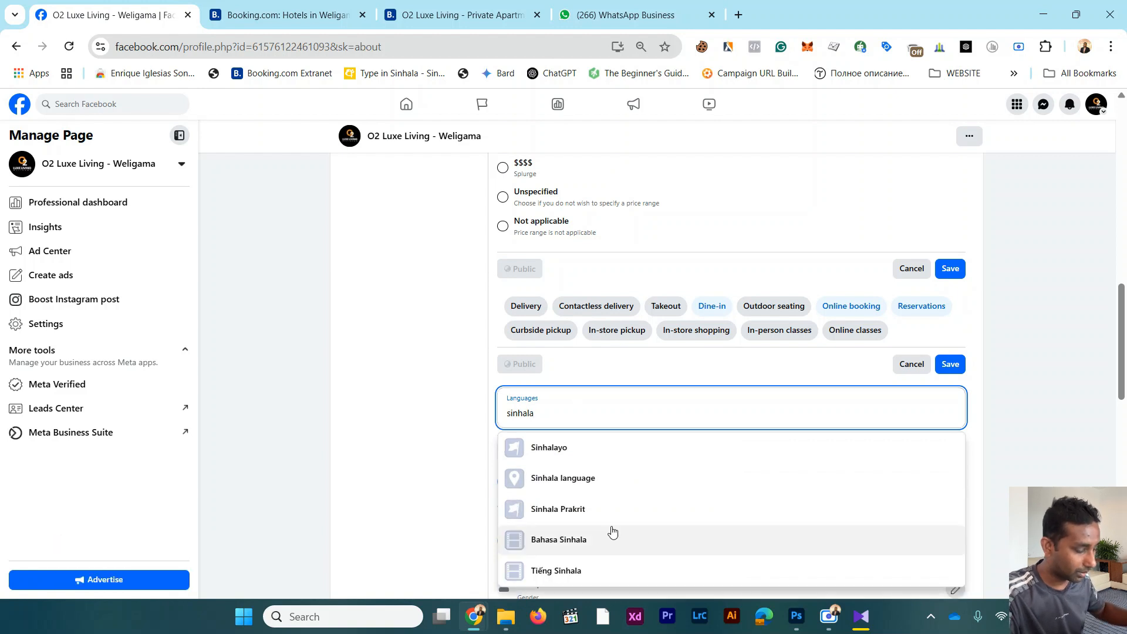
{"action": "scroll", "coordinate": [612, 531], "scroll_direction": "down", "scroll_amount": 1}
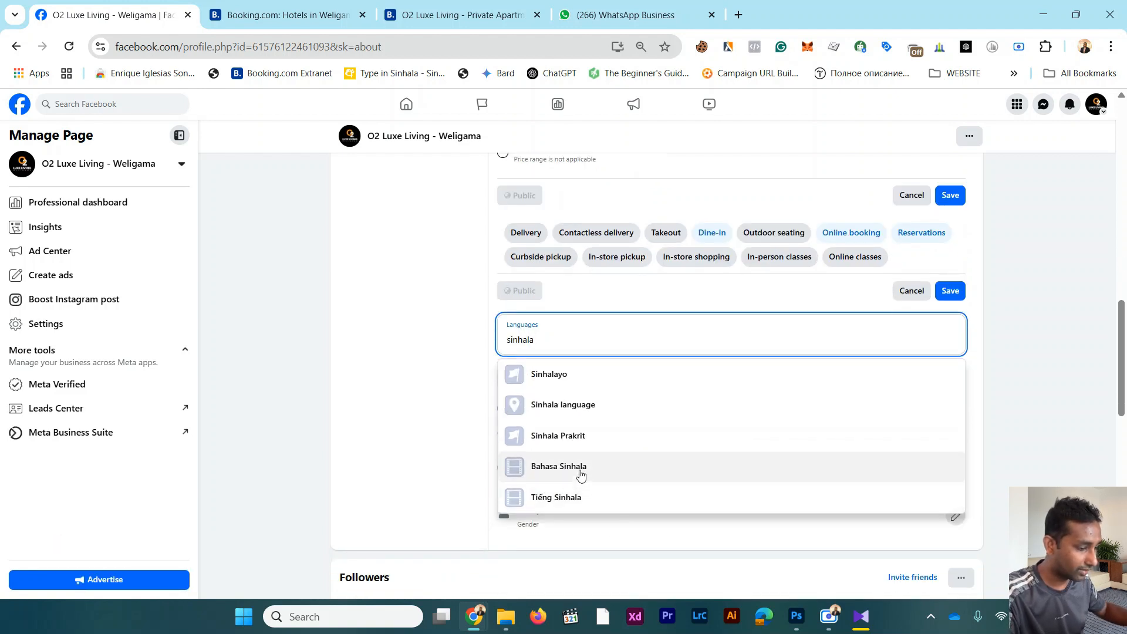
{"action": "left_click", "coordinate": [585, 405]}
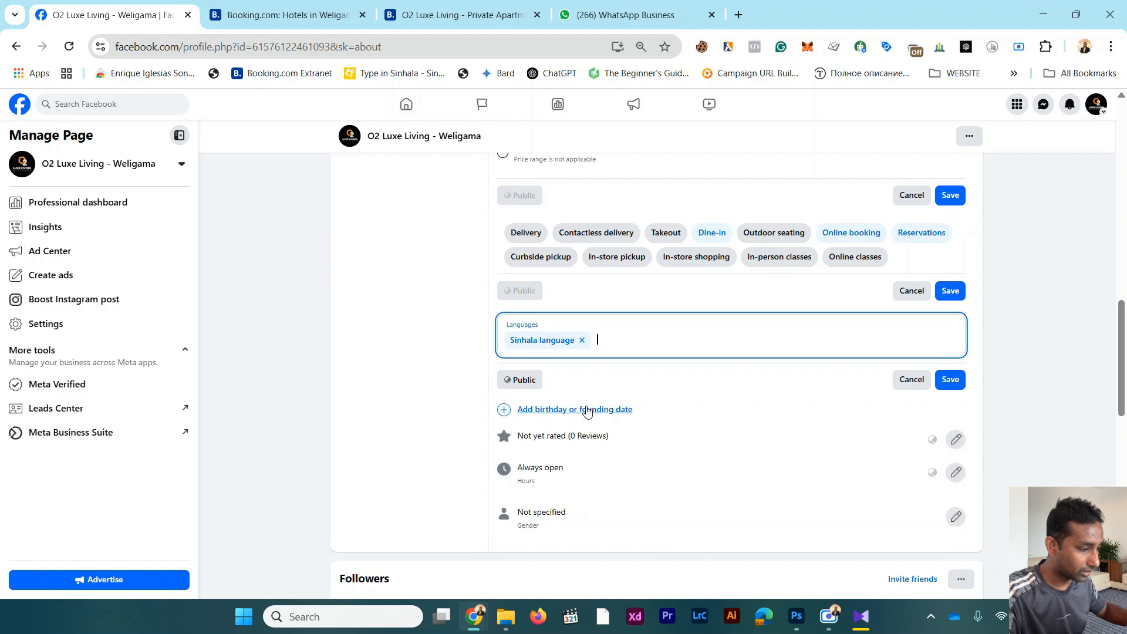
{"action": "type", "text": "engli"}
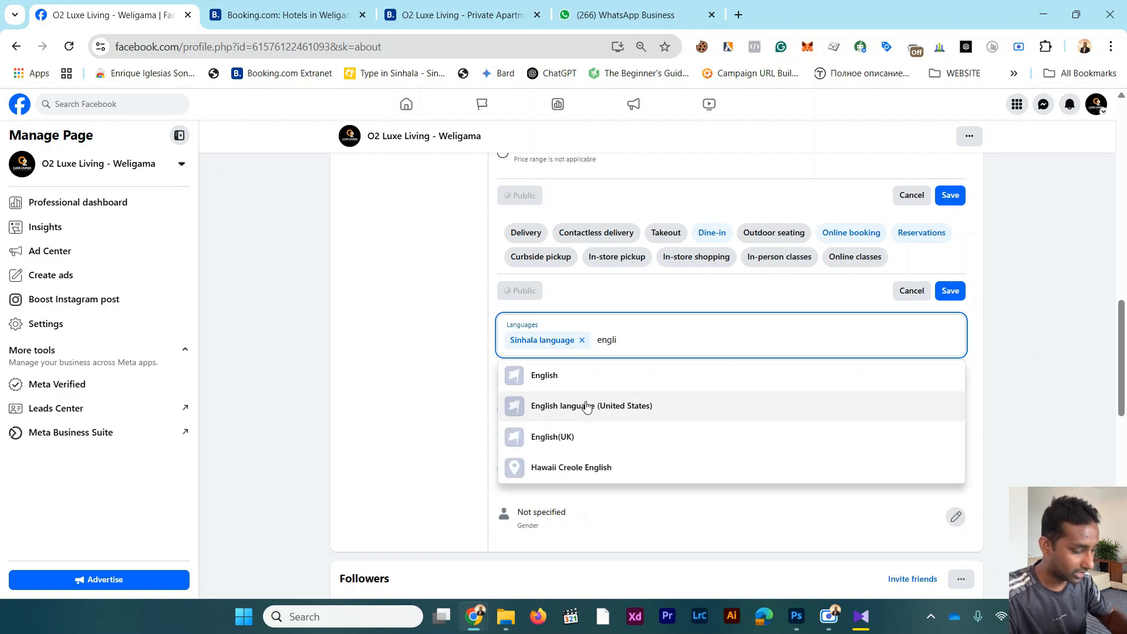
{"action": "left_click", "coordinate": [359, 274]}
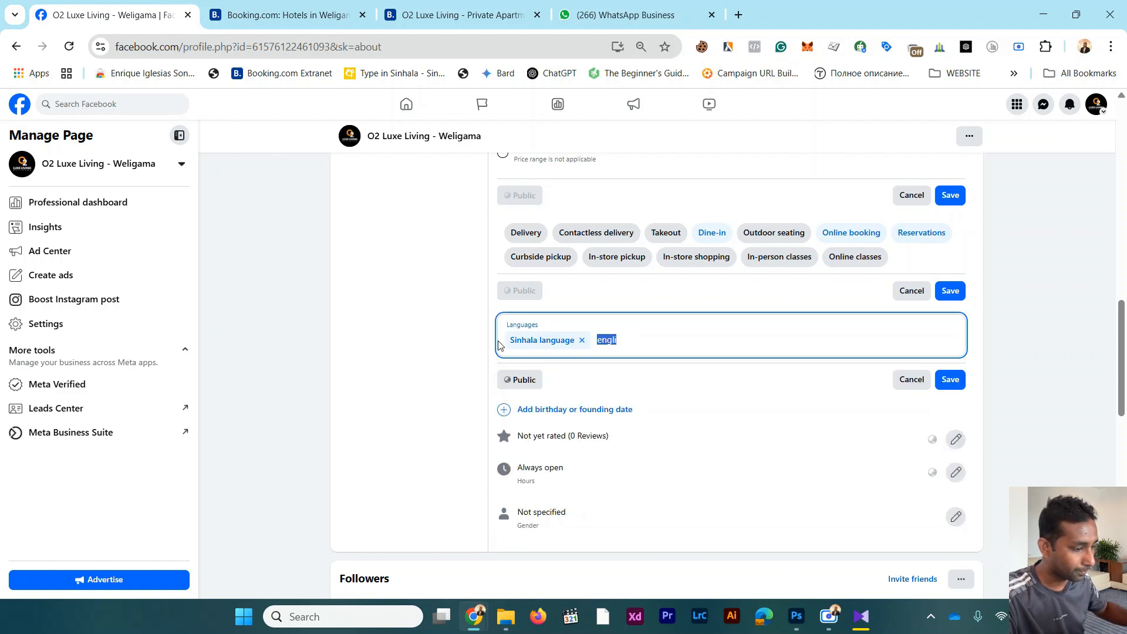
{"action": "left_click", "coordinate": [646, 346]}
{"action": "left_click", "coordinate": [599, 374]}
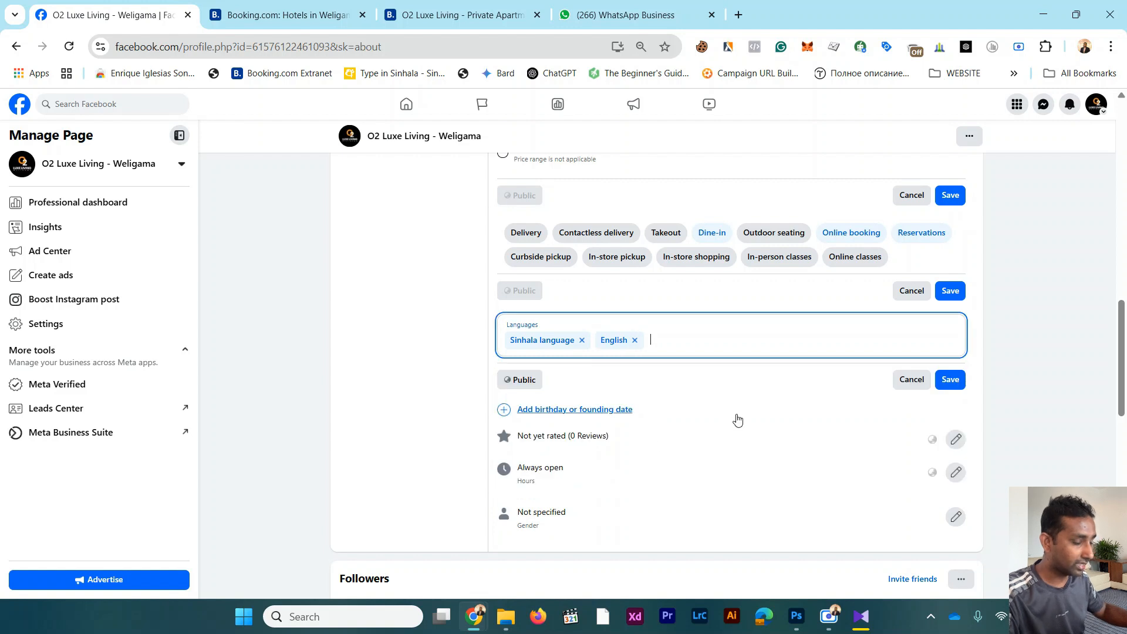
Step: Try to add a founding date of April 10 to the Page, leaving the year blank
{"action": "left_click", "coordinate": [618, 410]}
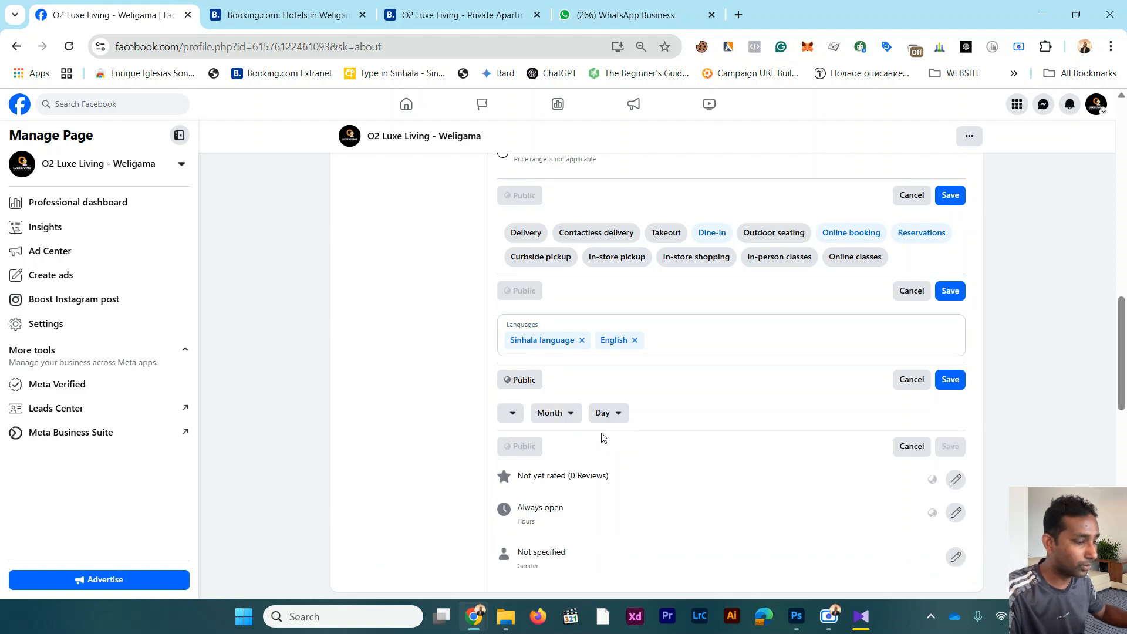
{"action": "scroll", "coordinate": [605, 434], "scroll_direction": "down", "scroll_amount": 1}
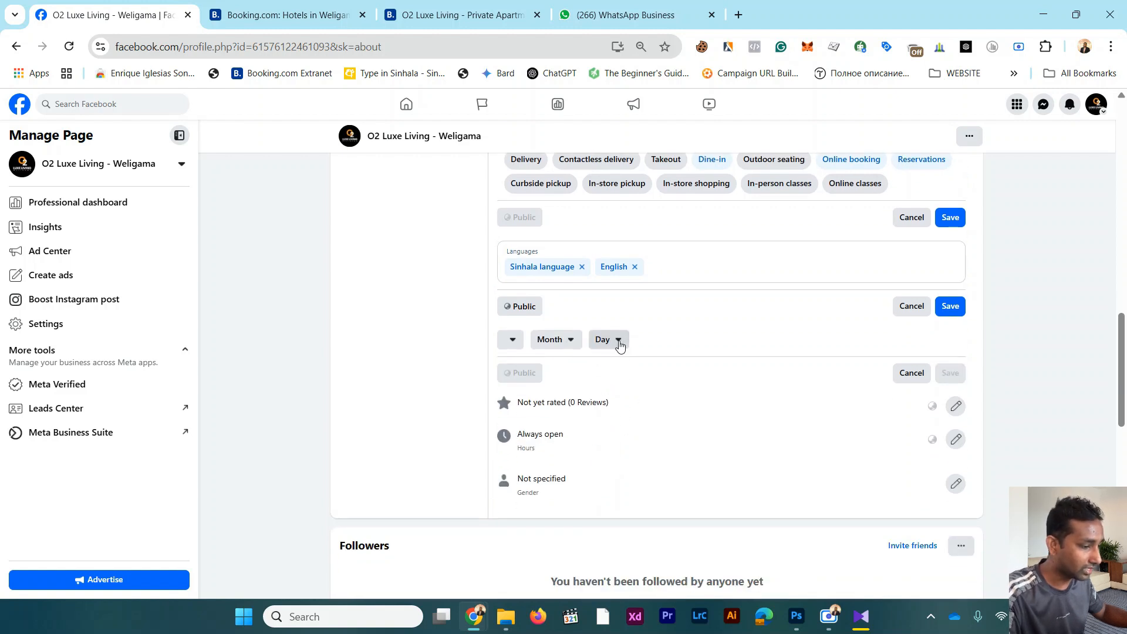
{"action": "left_click", "coordinate": [616, 342]}
{"action": "left_click", "coordinate": [561, 347]}
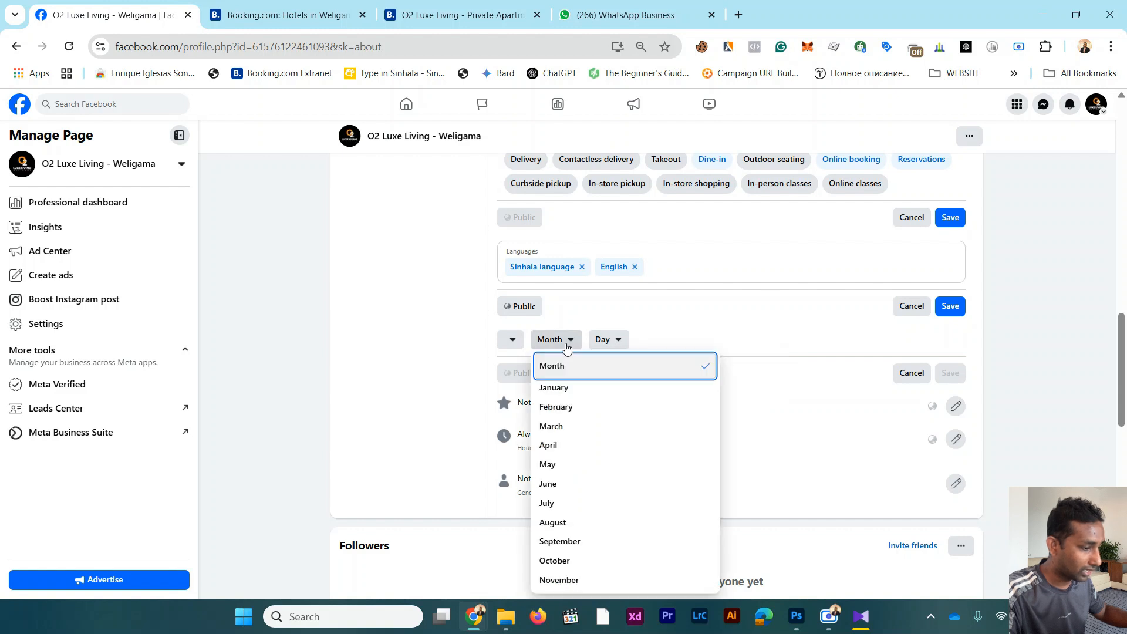
{"action": "left_click", "coordinate": [567, 452]}
{"action": "left_click", "coordinate": [608, 347]}
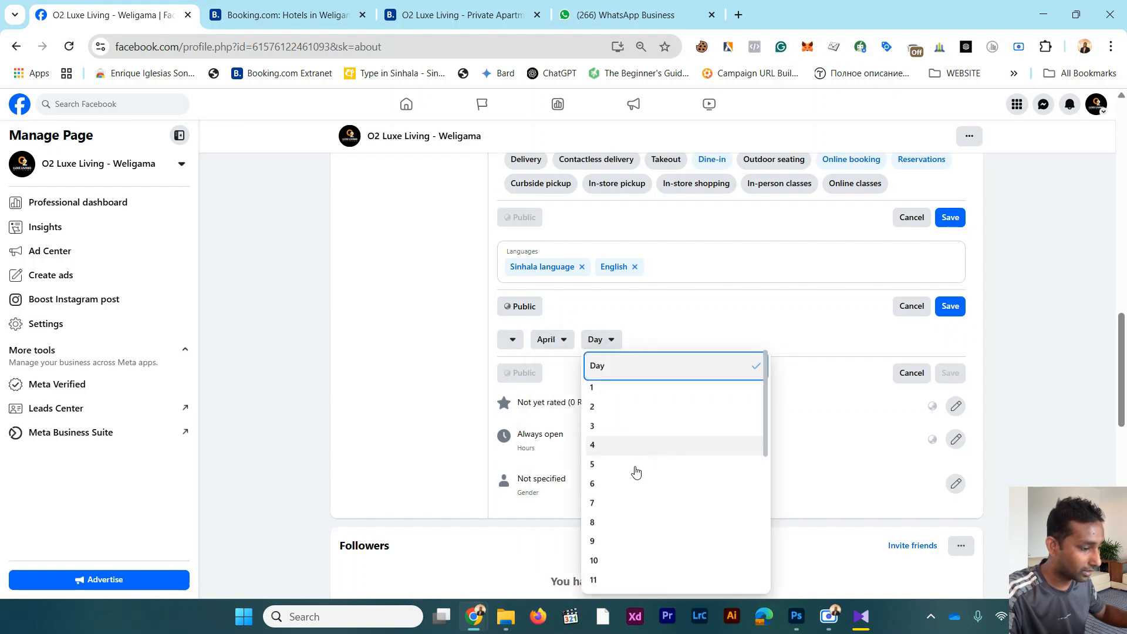
{"action": "left_click", "coordinate": [615, 558]}
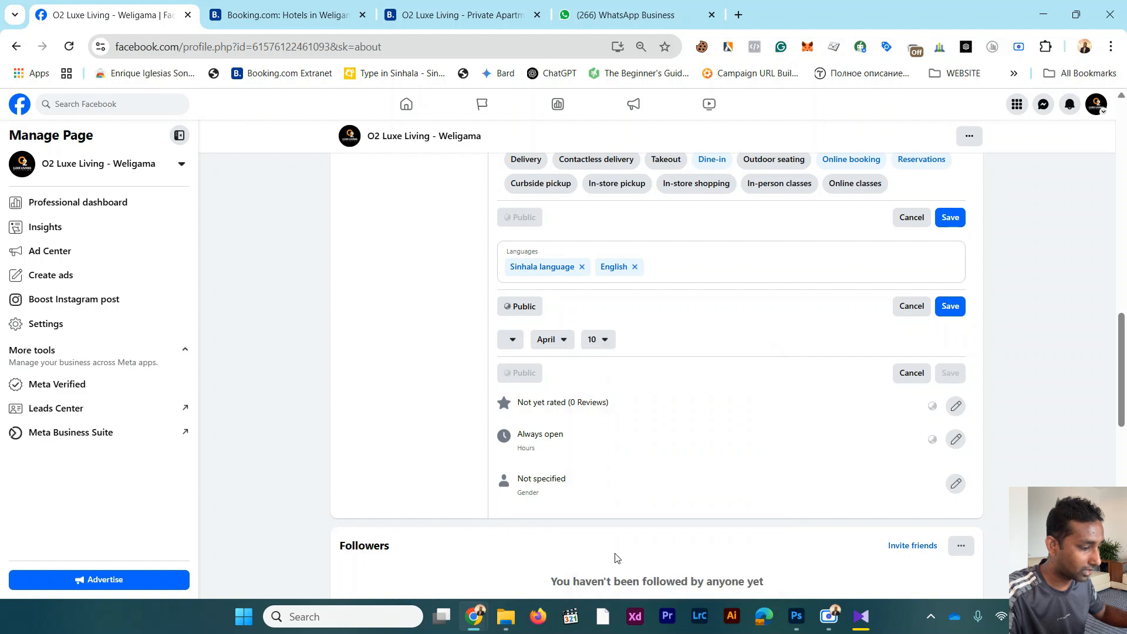
Step: Save the chosen languages with public visibility and check the Page's basic info
{"action": "left_click", "coordinate": [949, 306]}
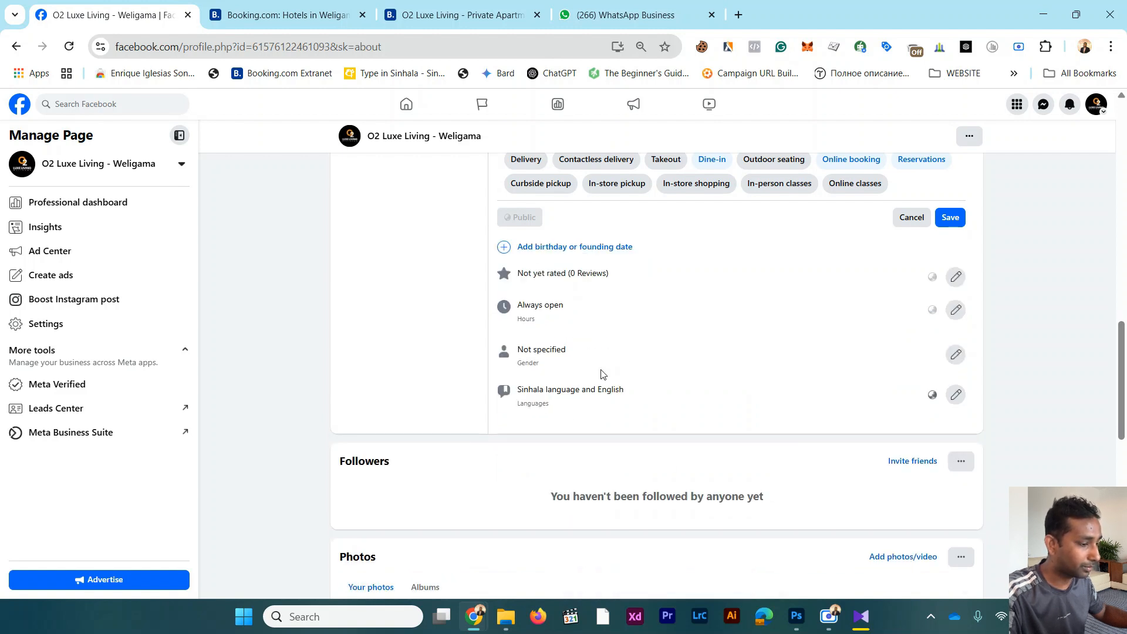
{"action": "scroll", "coordinate": [644, 414], "scroll_direction": "down", "scroll_amount": 3}
{"action": "scroll", "coordinate": [645, 414], "scroll_direction": "up", "scroll_amount": 7}
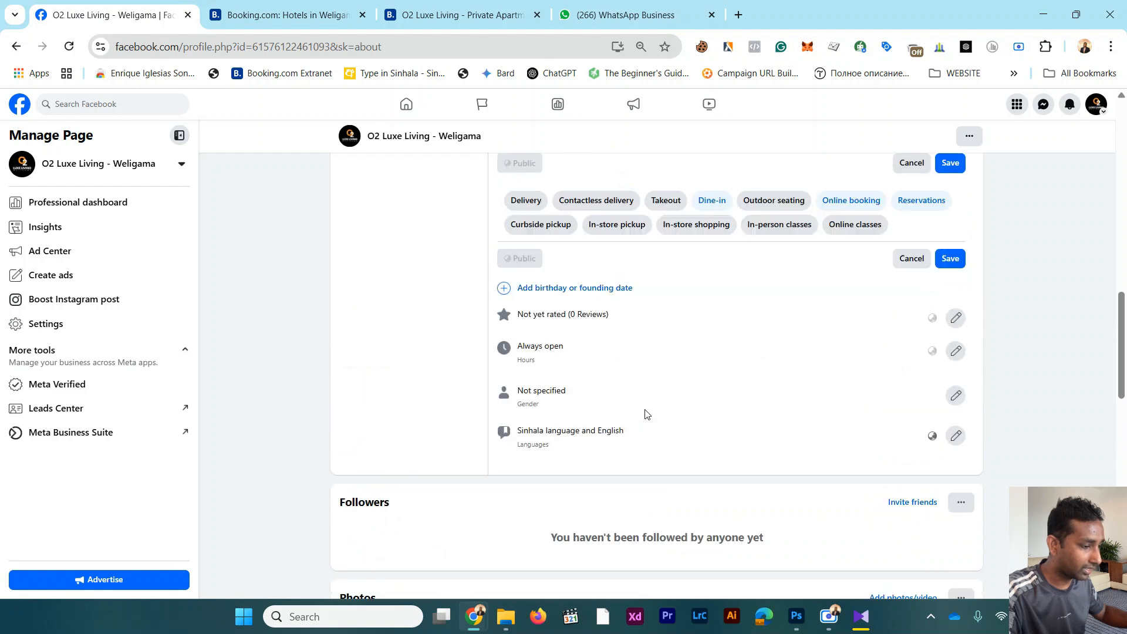
Step: Add Weligama, Mirissa and Midigama East in Sri Lanka as the Page's service area and save it
{"action": "scroll", "coordinate": [645, 414], "scroll_direction": "up", "scroll_amount": 7}
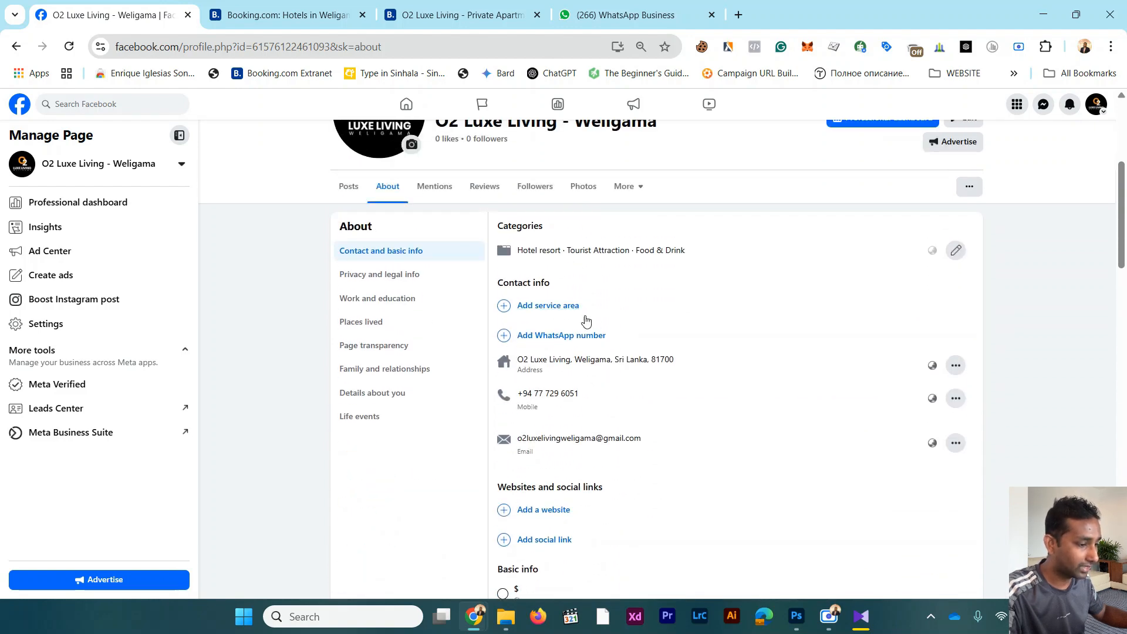
{"action": "left_click", "coordinate": [566, 310]}
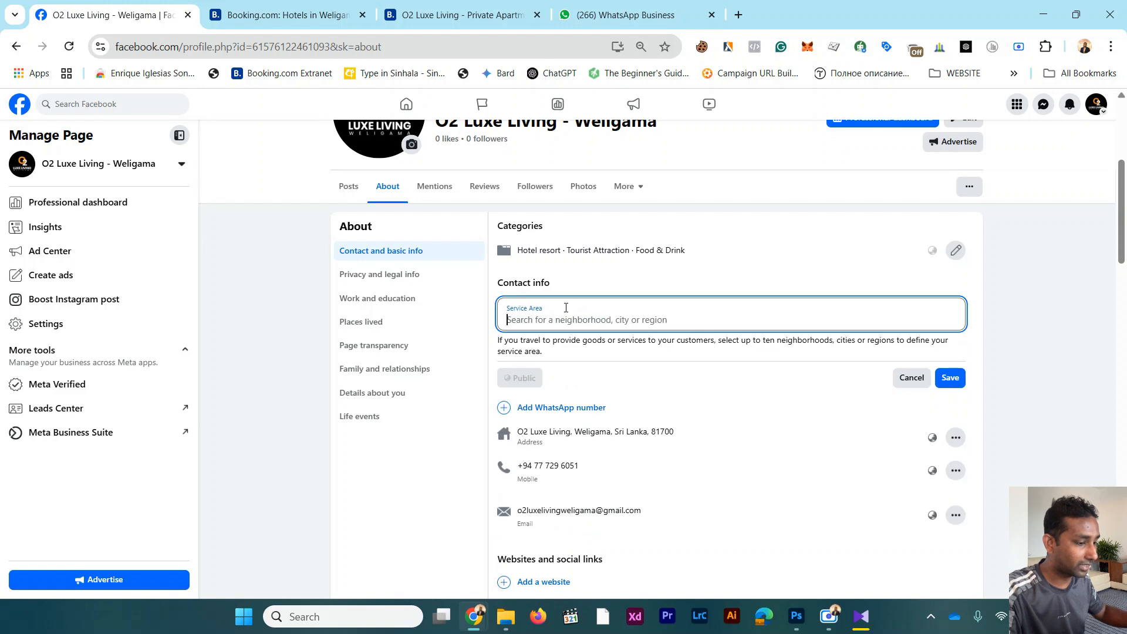
{"action": "type", "text": "weliga"}
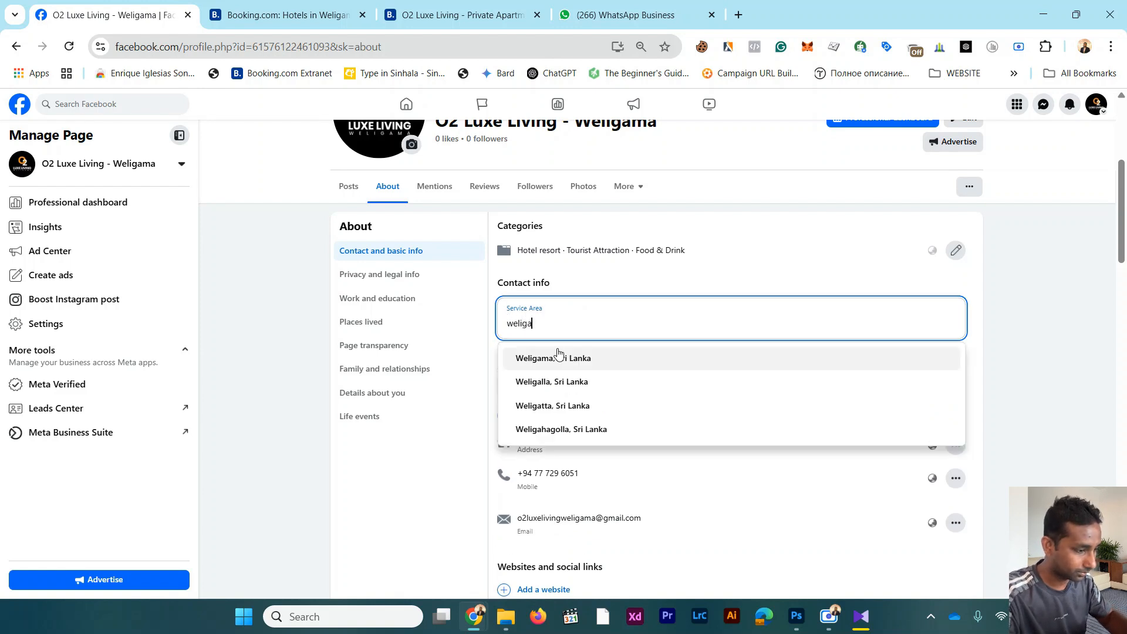
{"action": "left_click", "coordinate": [558, 357]}
{"action": "left_click", "coordinate": [659, 333]}
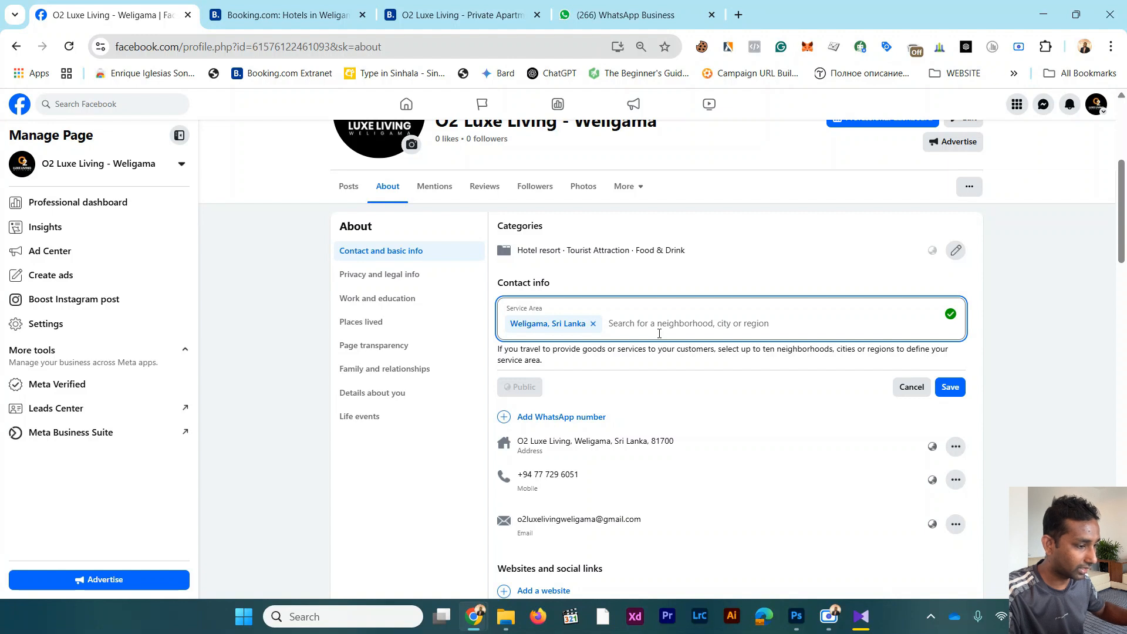
{"action": "type", "text": "mirissa"}
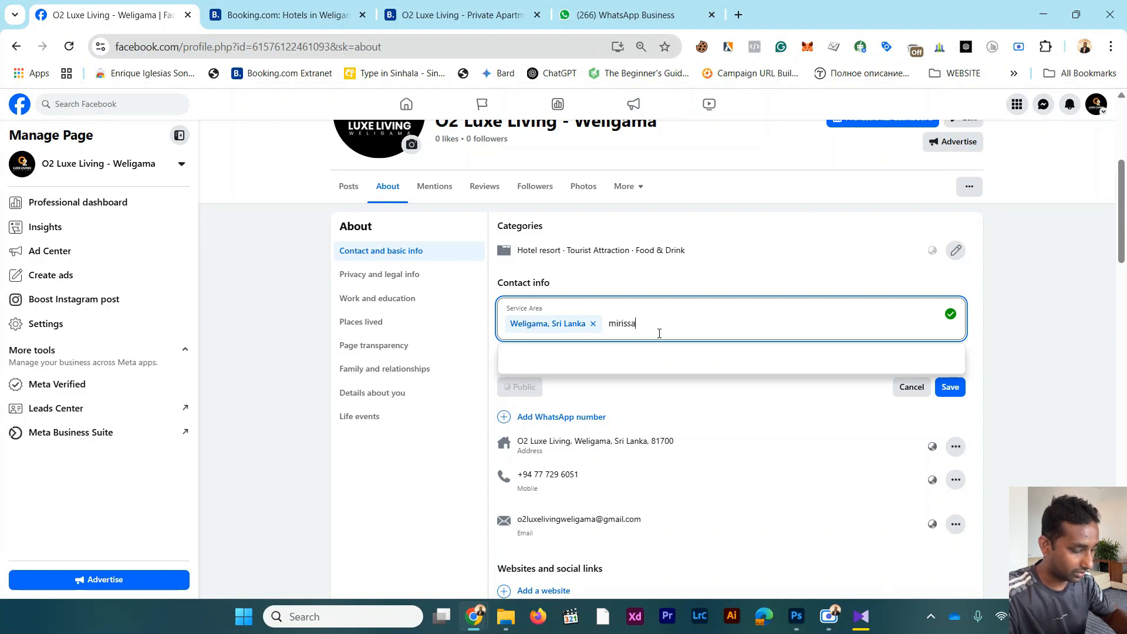
{"action": "left_click", "coordinate": [623, 357]}
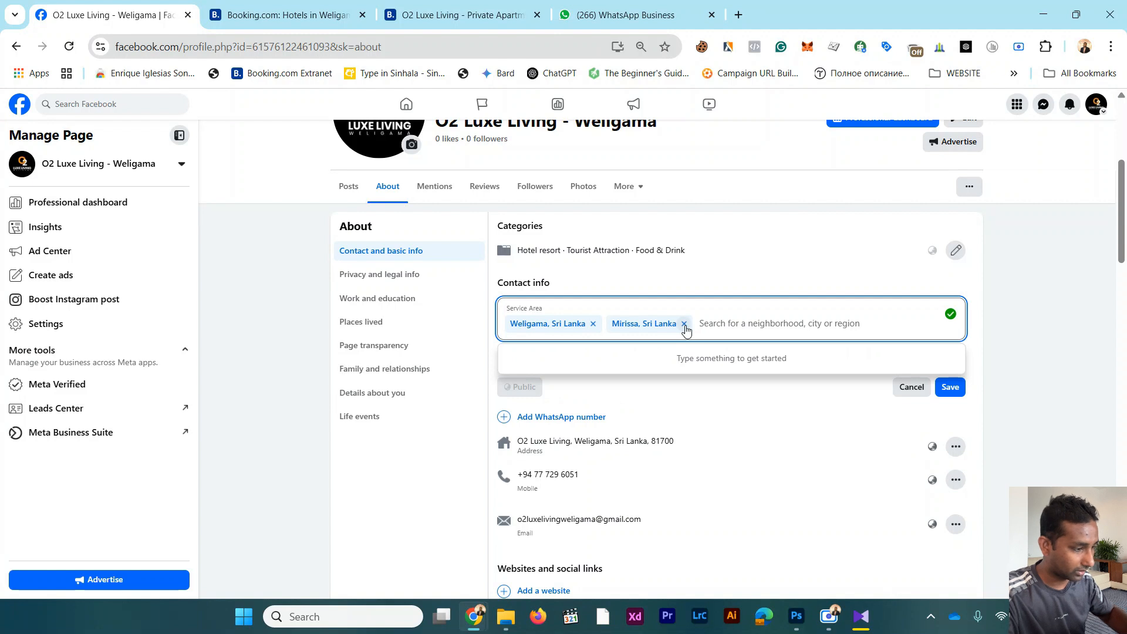
{"action": "type", "text": "midig"}
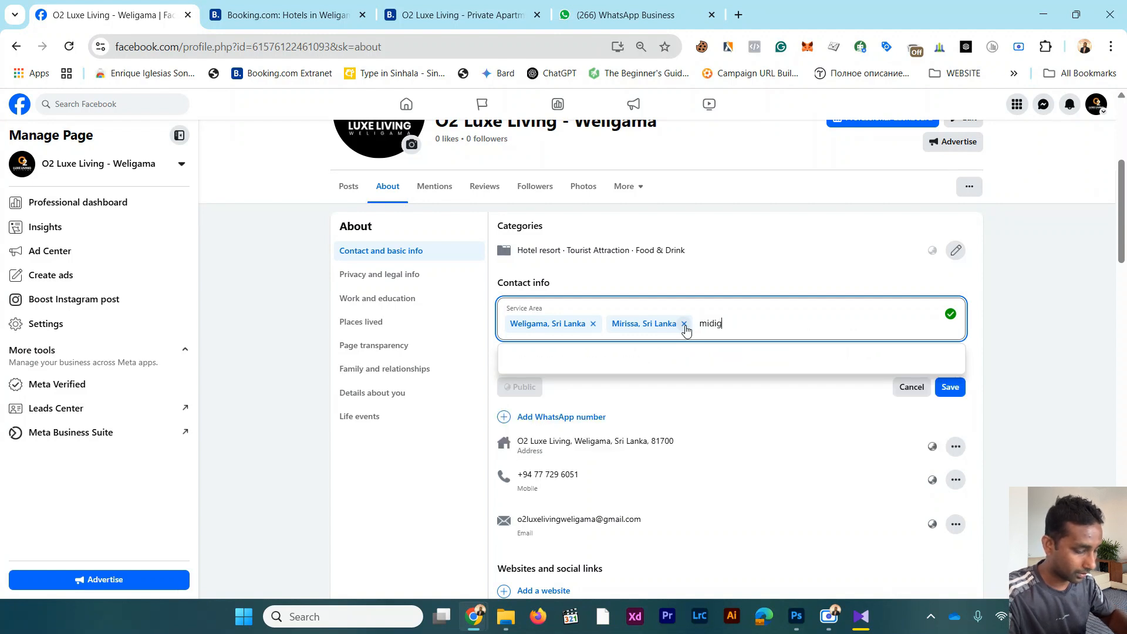
{"action": "type", "text": "ama"}
{"action": "left_click", "coordinate": [672, 355]}
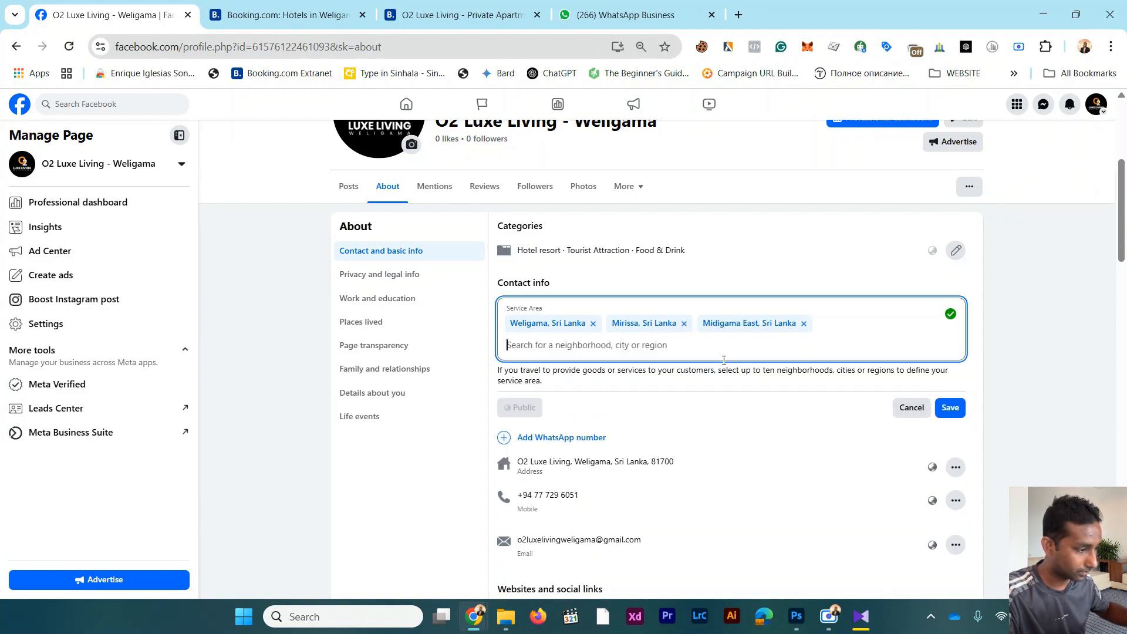
{"action": "left_click", "coordinate": [950, 407]}
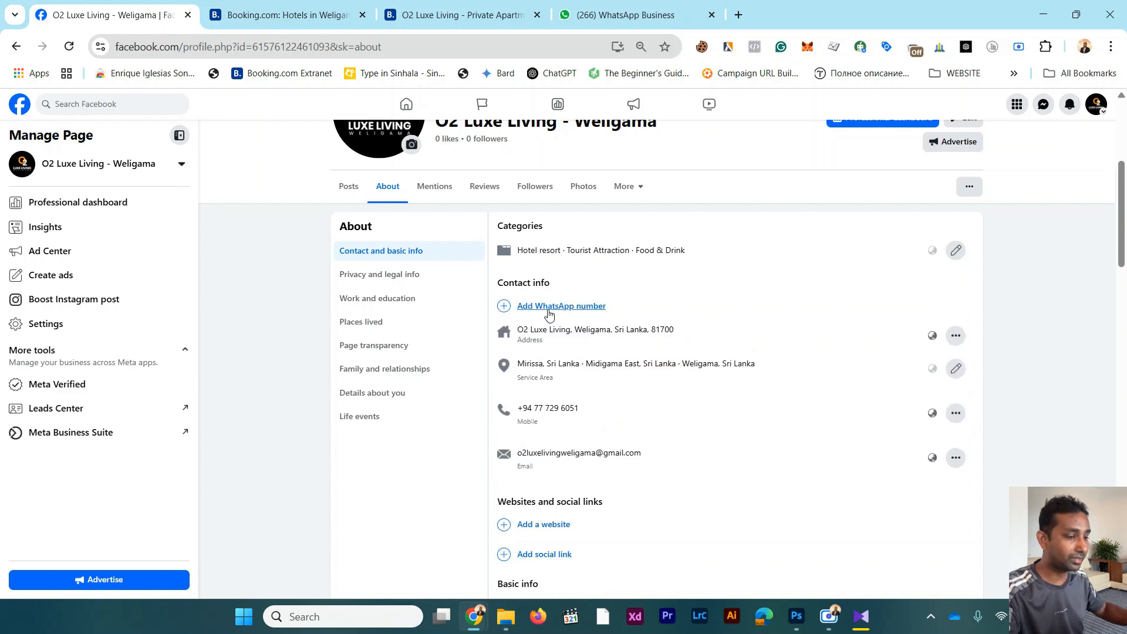
Step: Look over the About details, leave them without saving the open edits, and view the Page's mentions and reviews
{"action": "scroll", "coordinate": [552, 320], "scroll_direction": "down", "scroll_amount": 2}
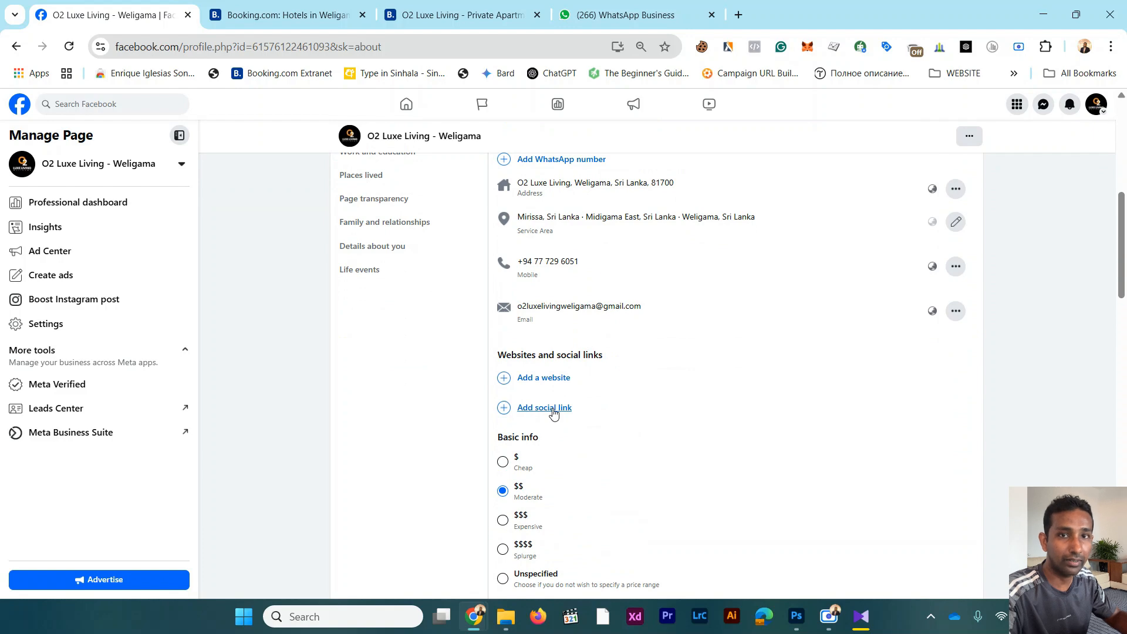
{"action": "scroll", "coordinate": [553, 412], "scroll_direction": "up", "scroll_amount": 5}
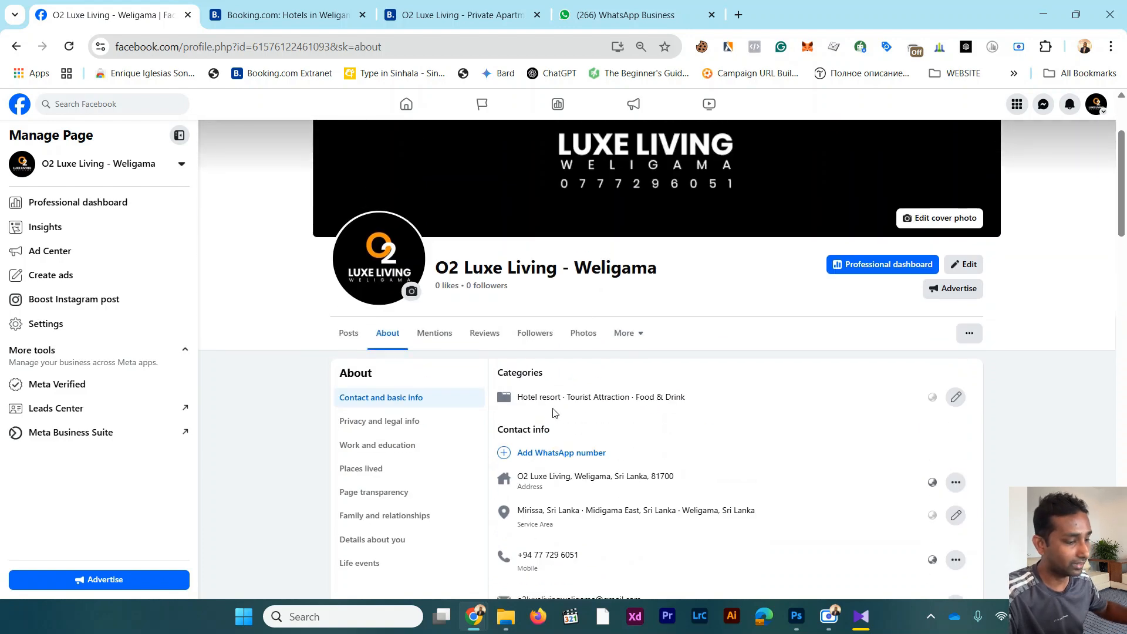
{"action": "left_click", "coordinate": [428, 336]}
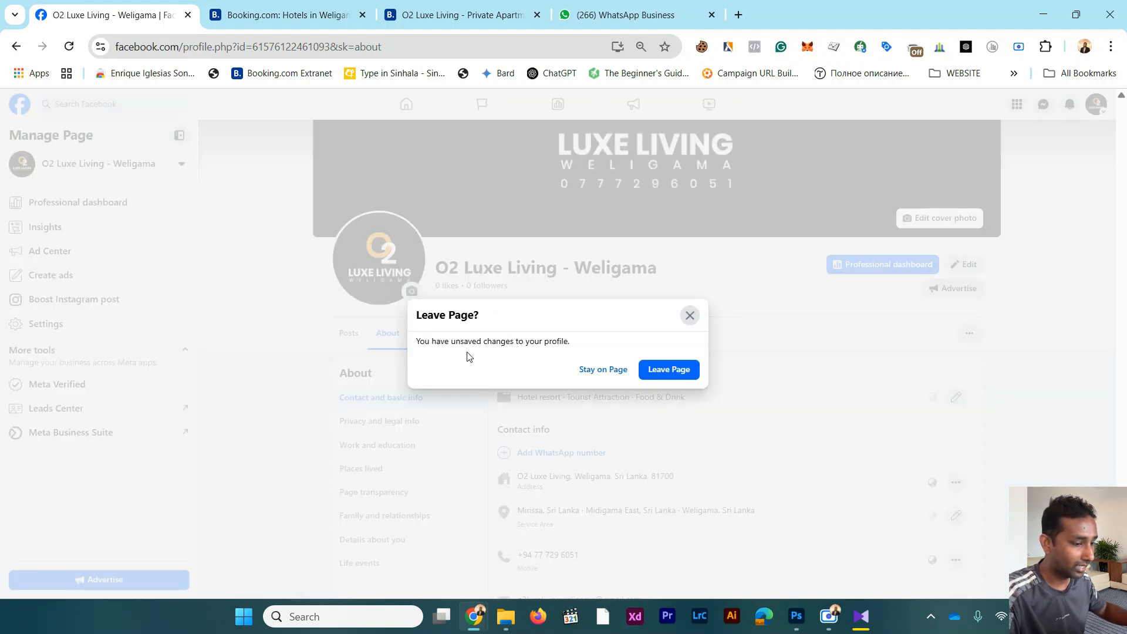
{"action": "left_click", "coordinate": [649, 378]}
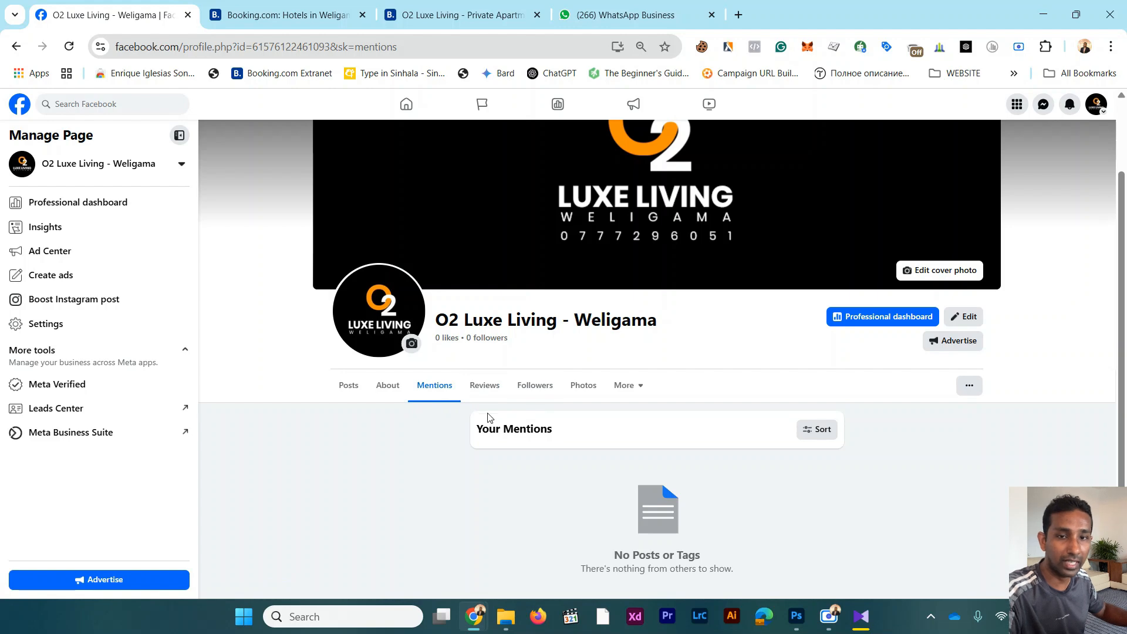
{"action": "left_click", "coordinate": [493, 389]}
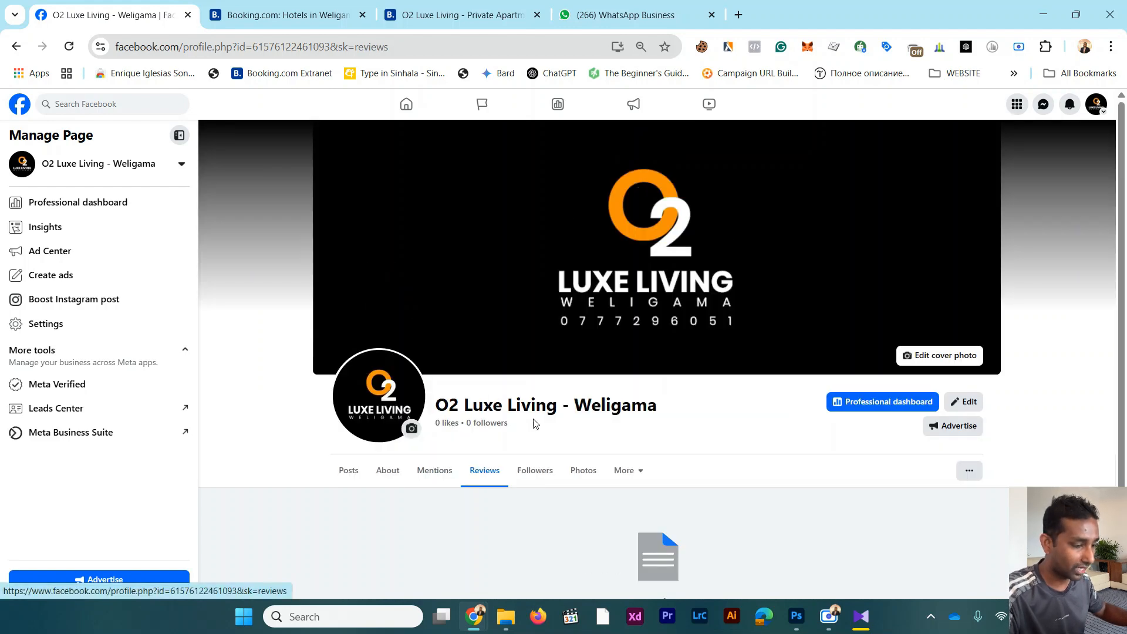
{"action": "scroll", "coordinate": [535, 424], "scroll_direction": "down", "scroll_amount": 2}
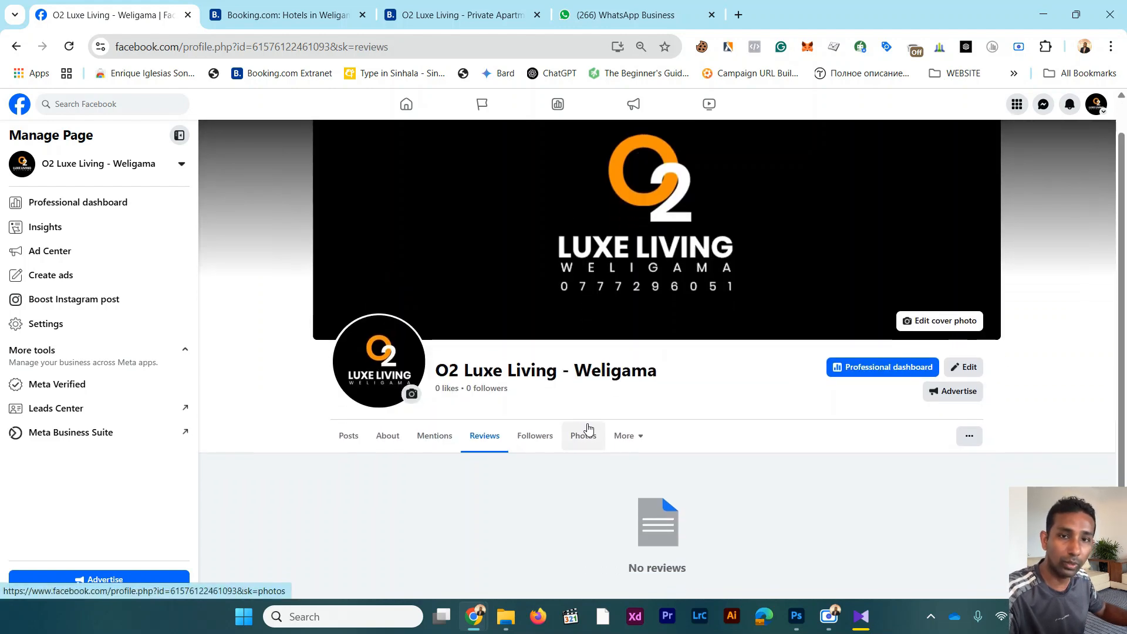
Step: View the Page's followers section, then look over its posts, intro and photos
{"action": "left_click", "coordinate": [544, 440]}
{"action": "scroll", "coordinate": [587, 411], "scroll_direction": "down", "scroll_amount": 2}
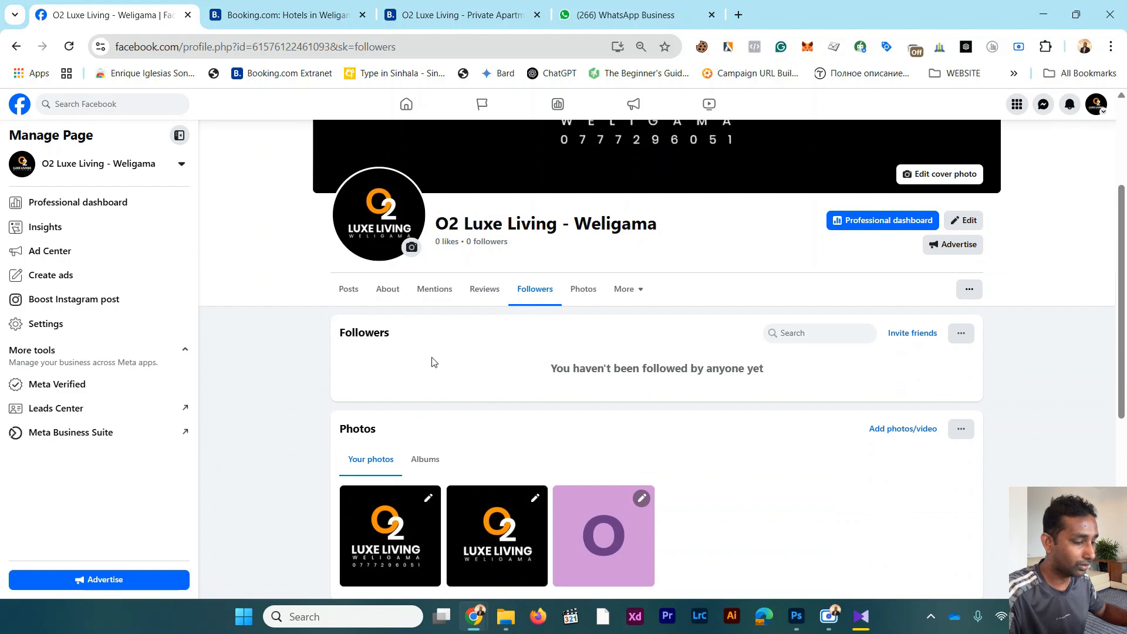
{"action": "left_click", "coordinate": [351, 292]}
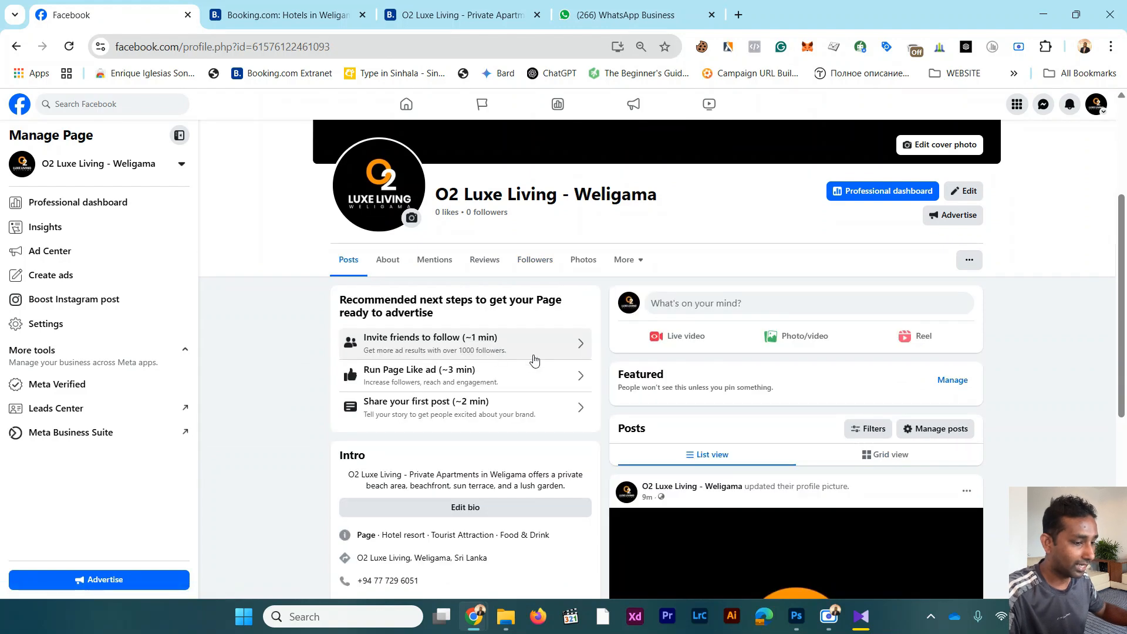
{"action": "scroll", "coordinate": [533, 360], "scroll_direction": "down", "scroll_amount": 5}
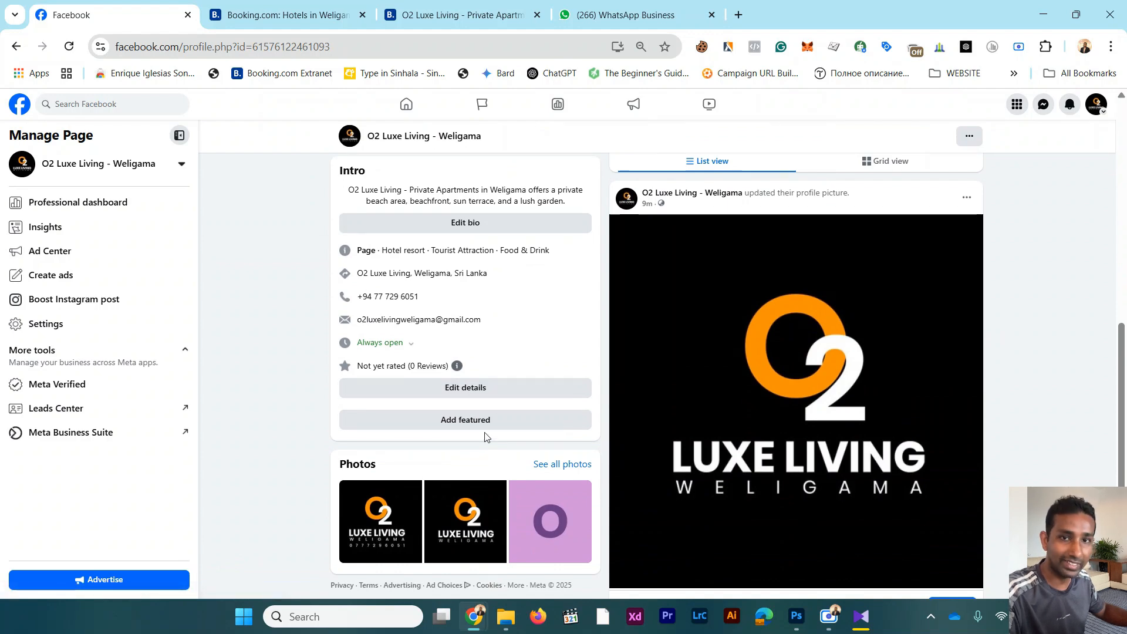
{"action": "scroll", "coordinate": [562, 453], "scroll_direction": "down", "scroll_amount": 2}
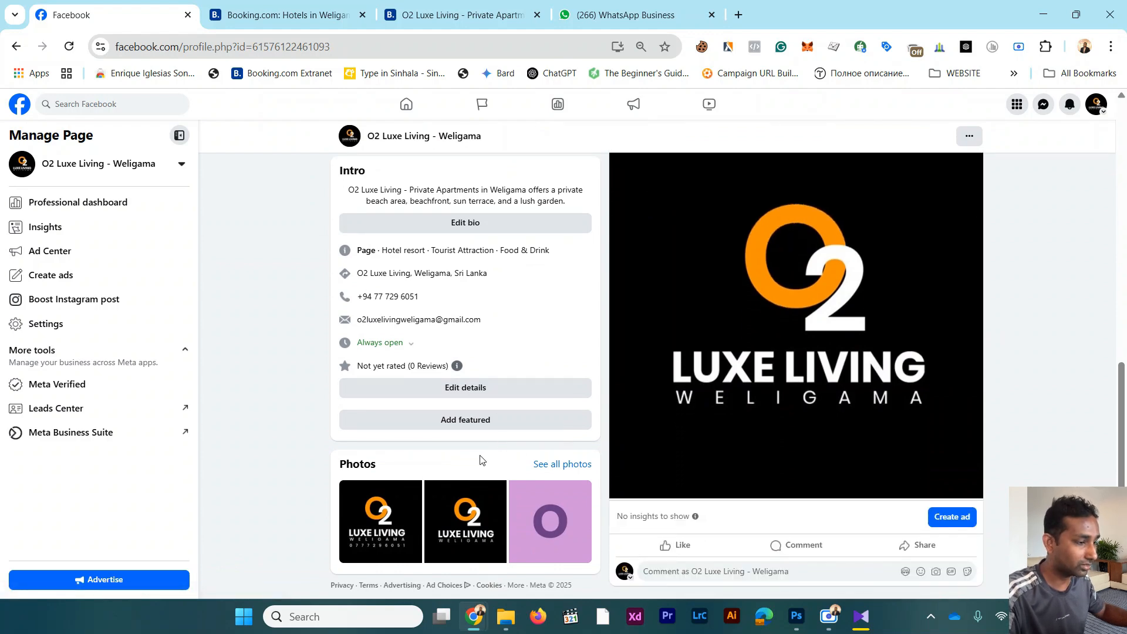
{"action": "scroll", "coordinate": [480, 460], "scroll_direction": "up", "scroll_amount": 5}
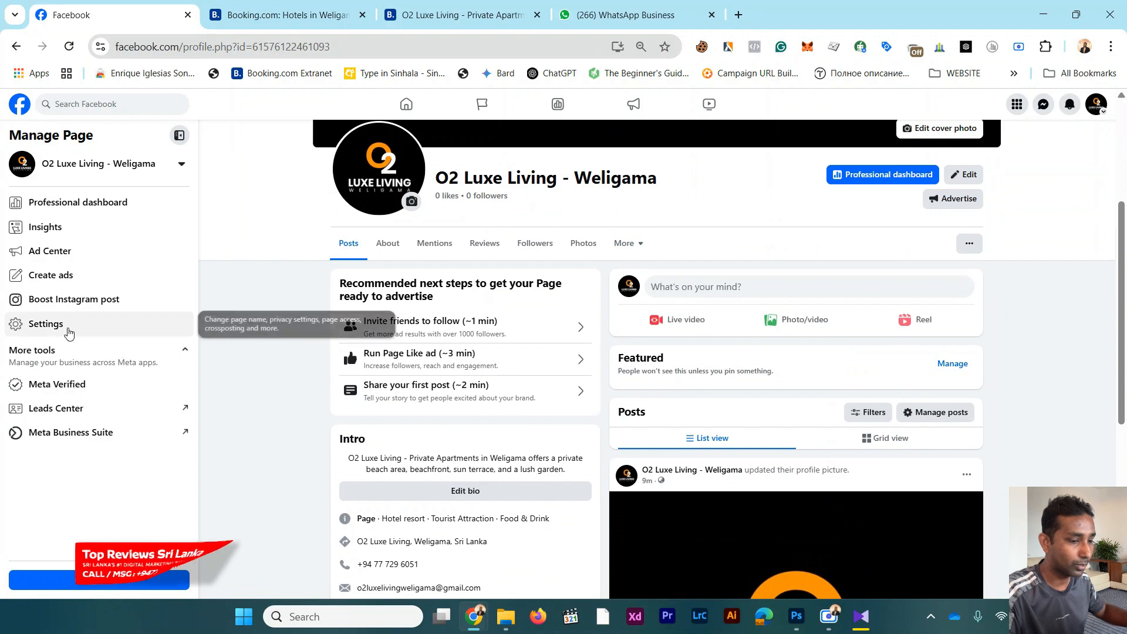
Step: Look through the Page's settings categories and check the contact information under Page details
{"action": "left_click", "coordinate": [68, 326]}
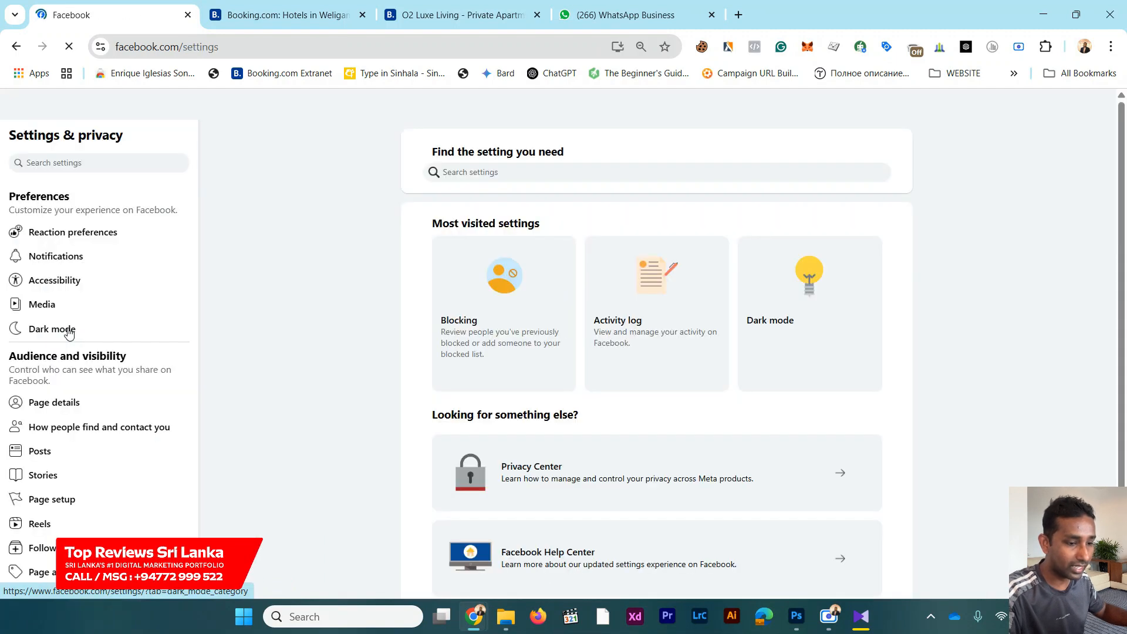
{"action": "scroll", "coordinate": [105, 338], "scroll_direction": "down", "scroll_amount": 2}
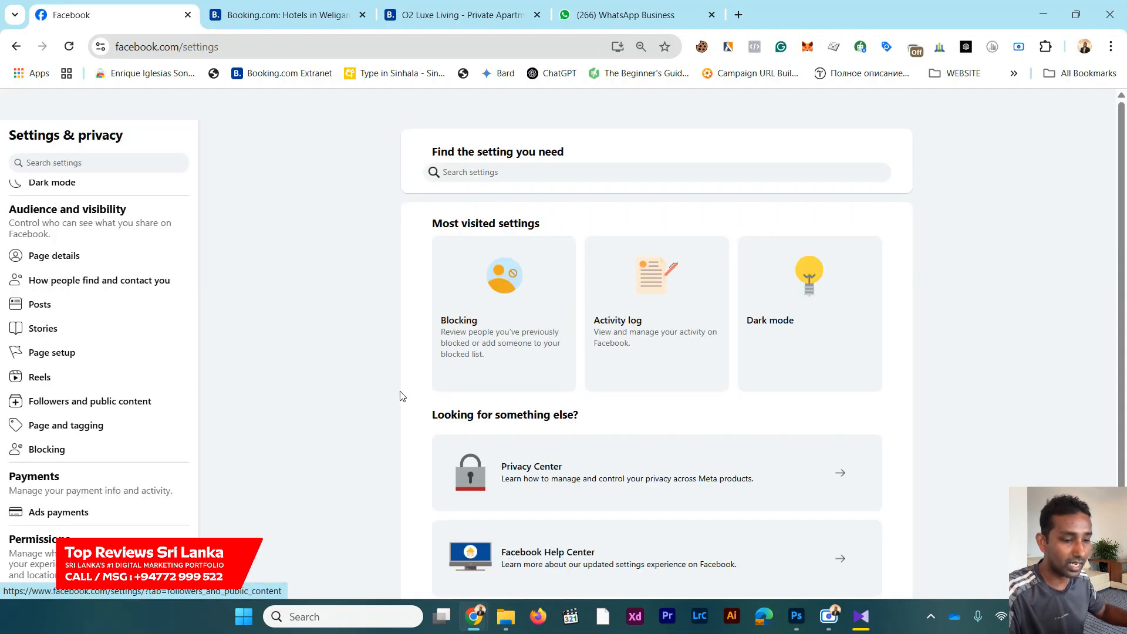
{"action": "scroll", "coordinate": [405, 405], "scroll_direction": "down", "scroll_amount": 1}
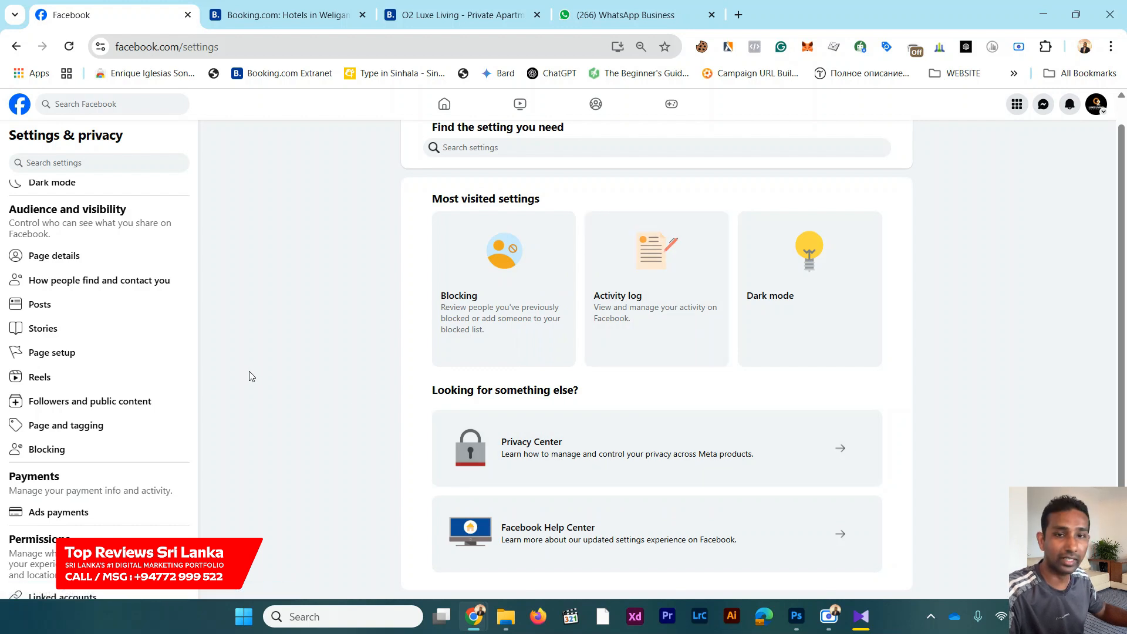
{"action": "left_click", "coordinate": [77, 256]}
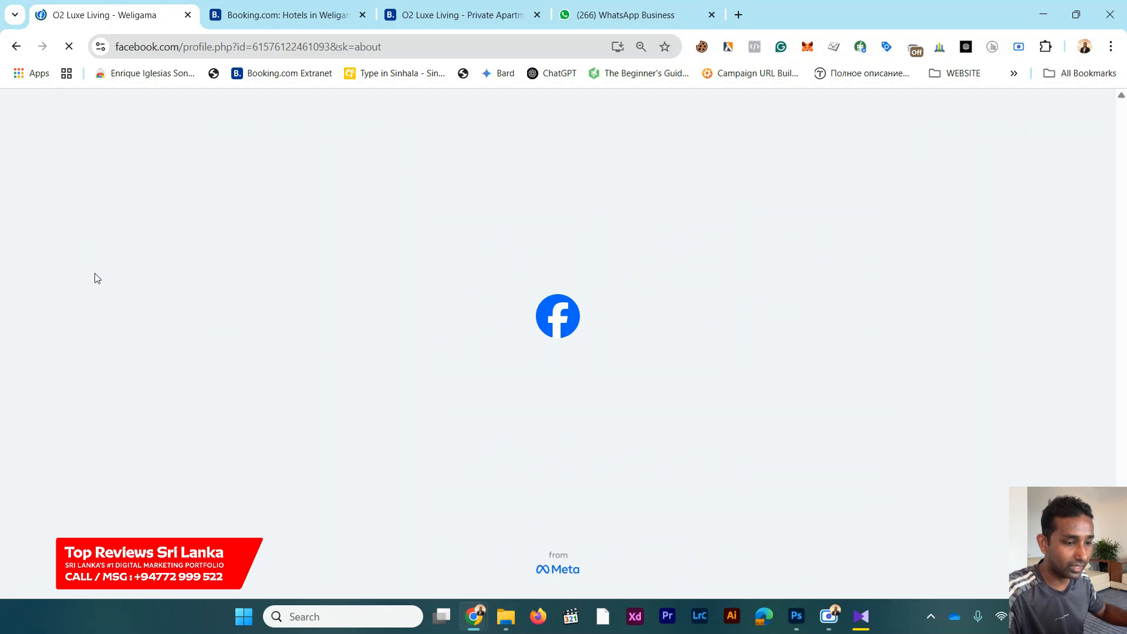
{"action": "scroll", "coordinate": [402, 319], "scroll_direction": "down", "scroll_amount": 6}
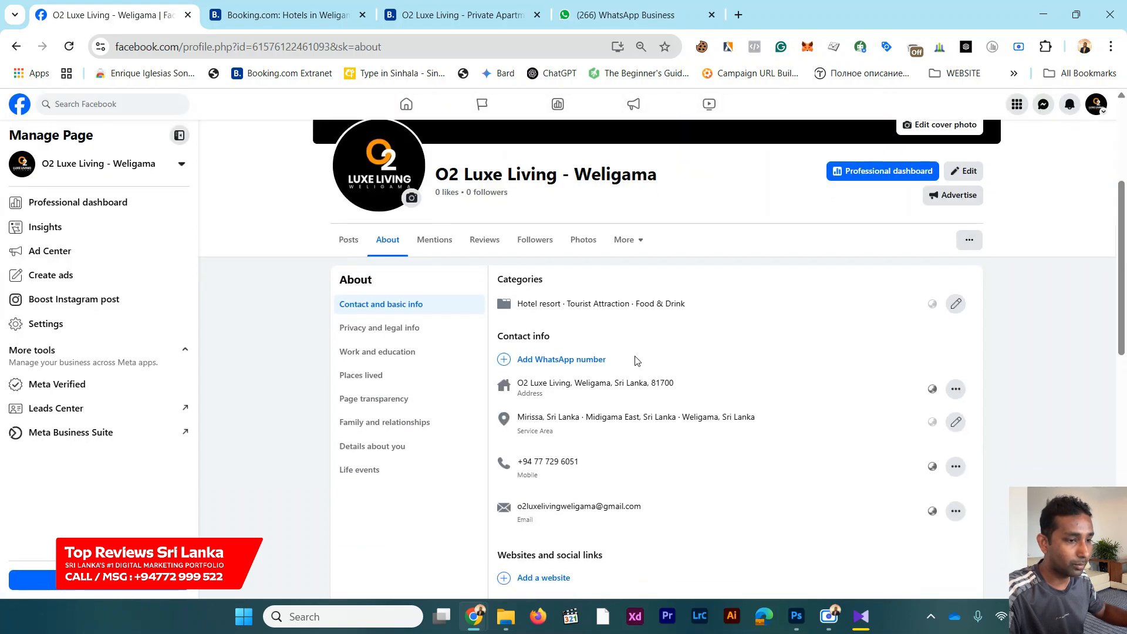
{"action": "scroll", "coordinate": [534, 348], "scroll_direction": "up", "scroll_amount": 4}
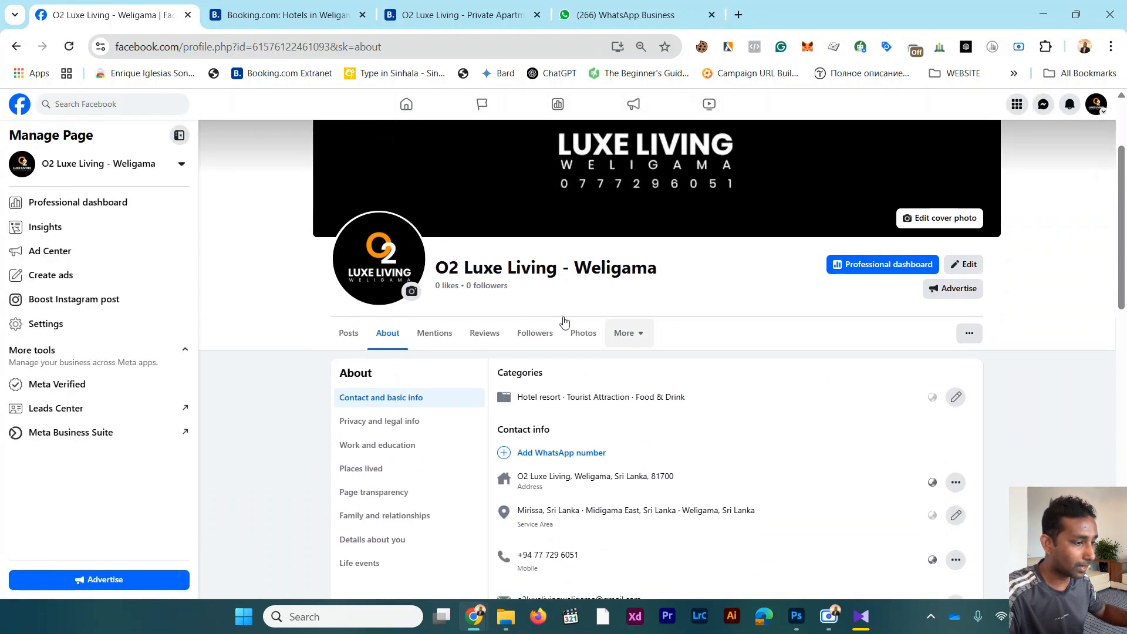
{"action": "scroll", "coordinate": [679, 424], "scroll_direction": "down", "scroll_amount": 2}
{"action": "scroll", "coordinate": [679, 424], "scroll_direction": "down", "scroll_amount": 1}
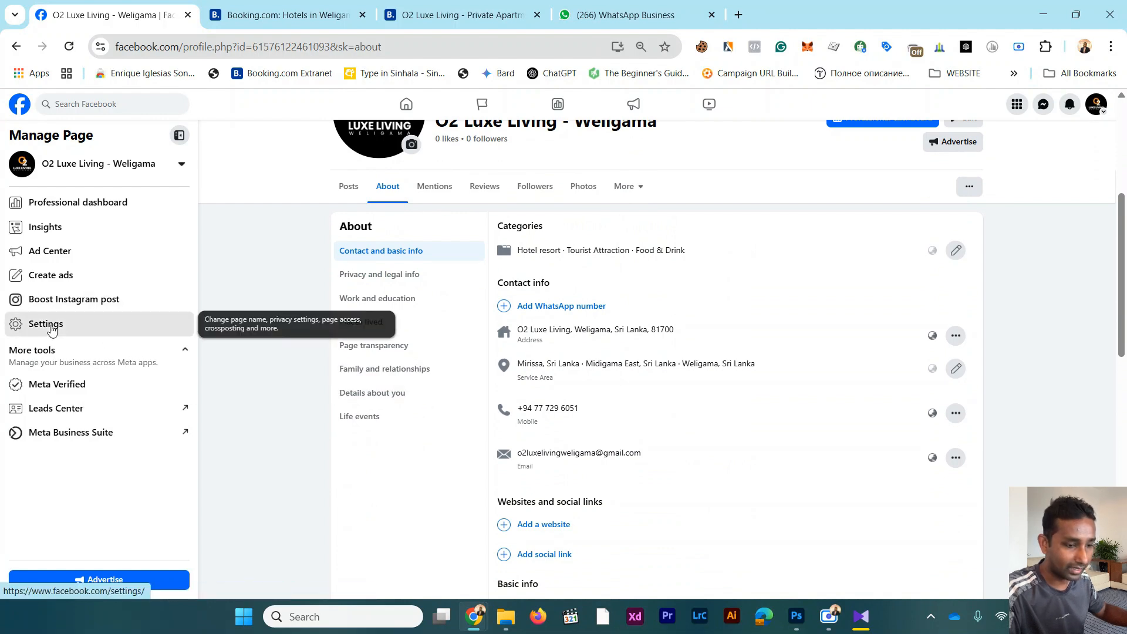
Step: In the Page setup's name settings, enter o2luxelivingweligama as the Page's username
{"action": "left_click", "coordinate": [76, 324]}
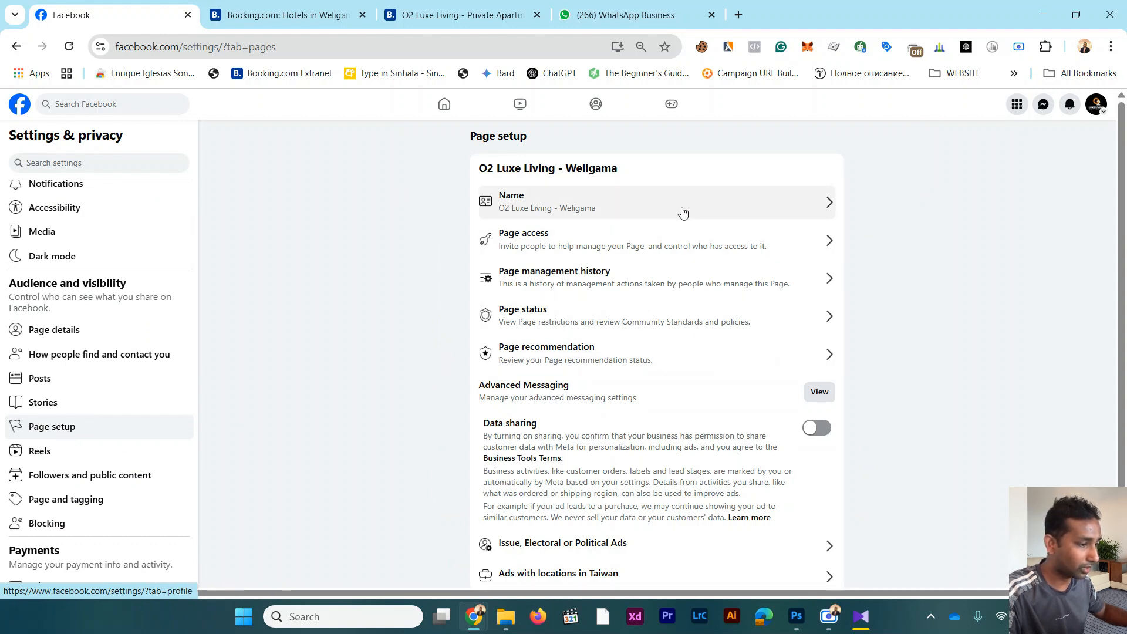
{"action": "left_click", "coordinate": [800, 206]}
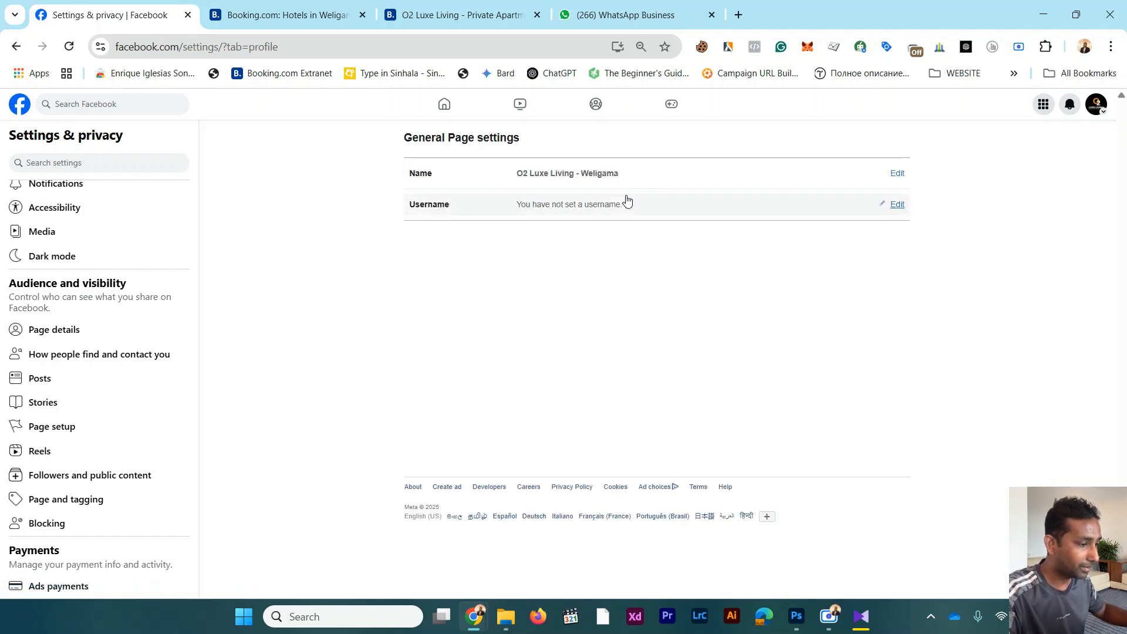
{"action": "left_click", "coordinate": [896, 206]}
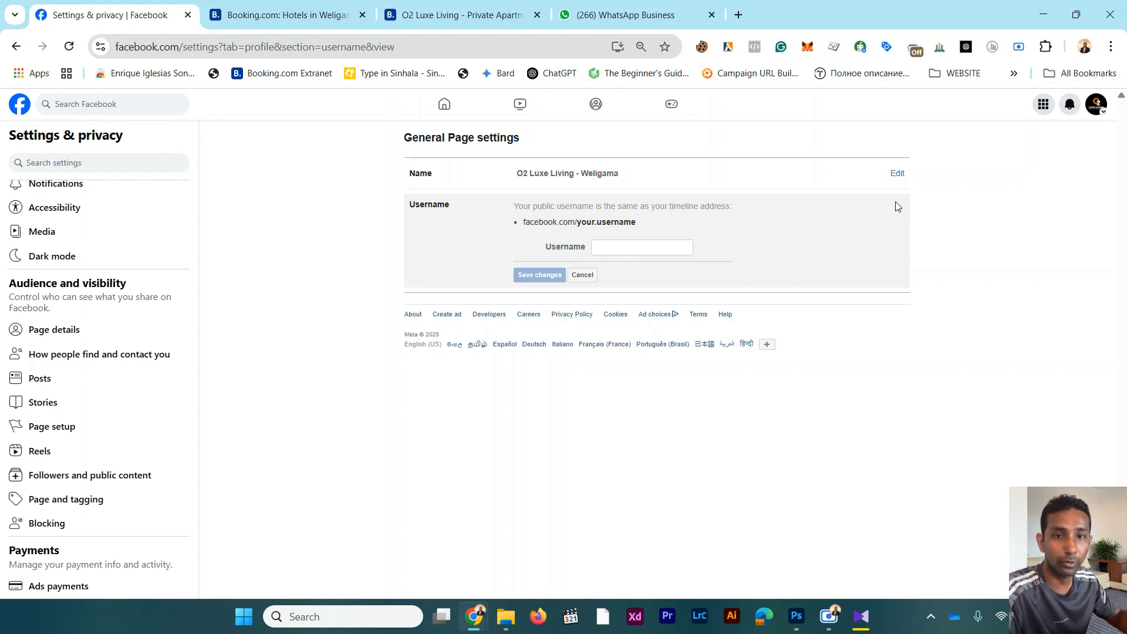
{"action": "left_click", "coordinate": [648, 251]}
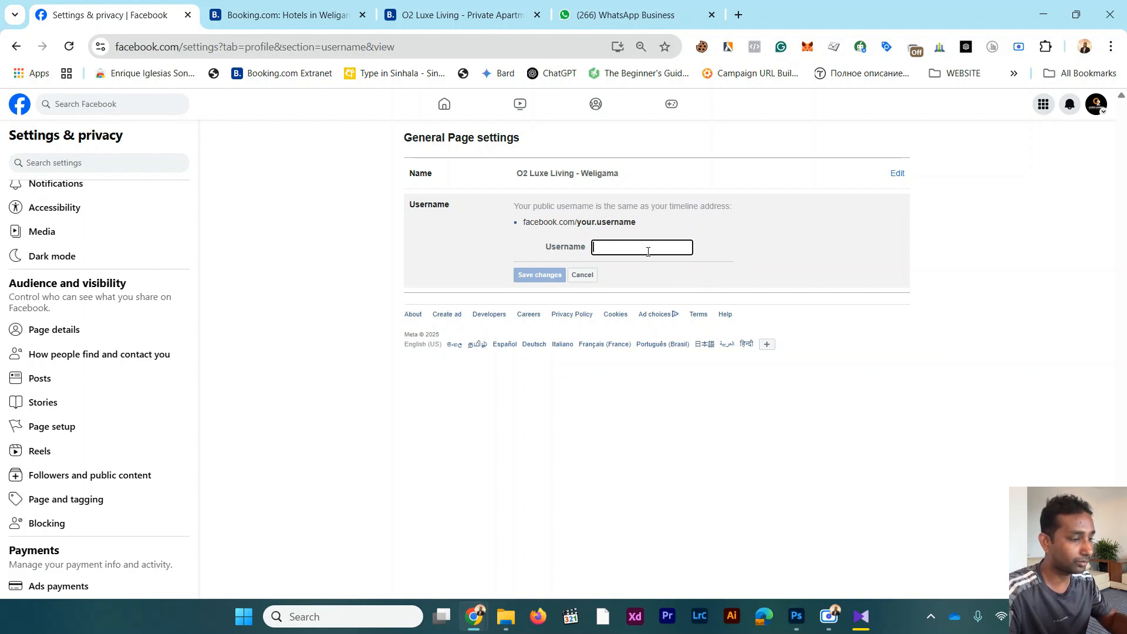
{"action": "type", "text": "o2luxelivingwel"}
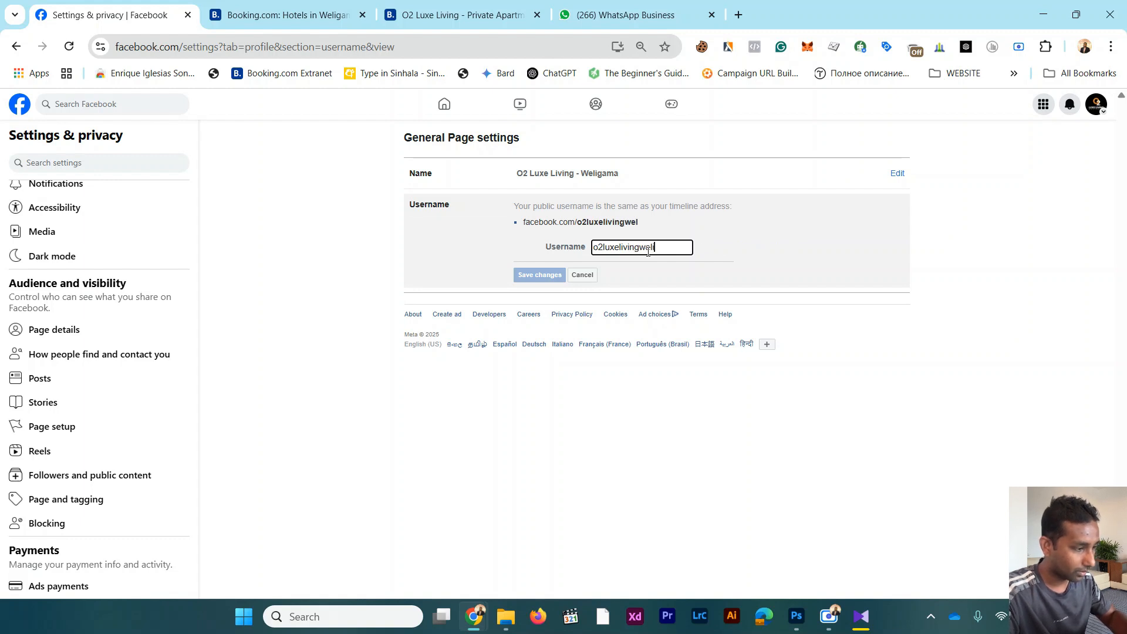
{"action": "type", "text": "igama"}
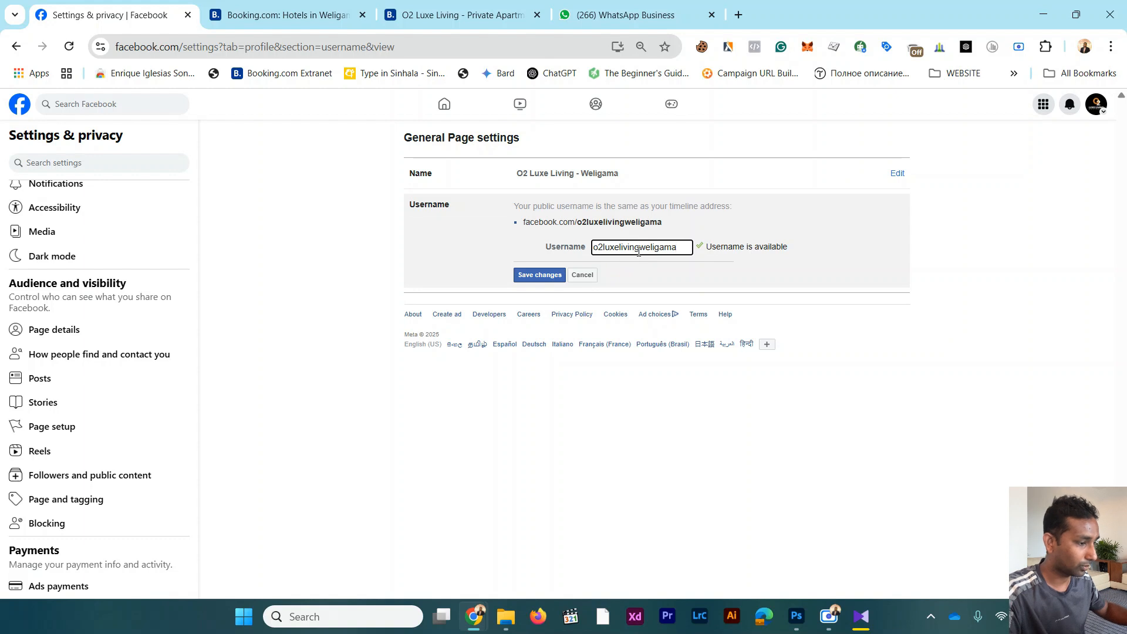
Step: Save the new username and authorize the change by filling in the saved account password
{"action": "left_click", "coordinate": [536, 276]}
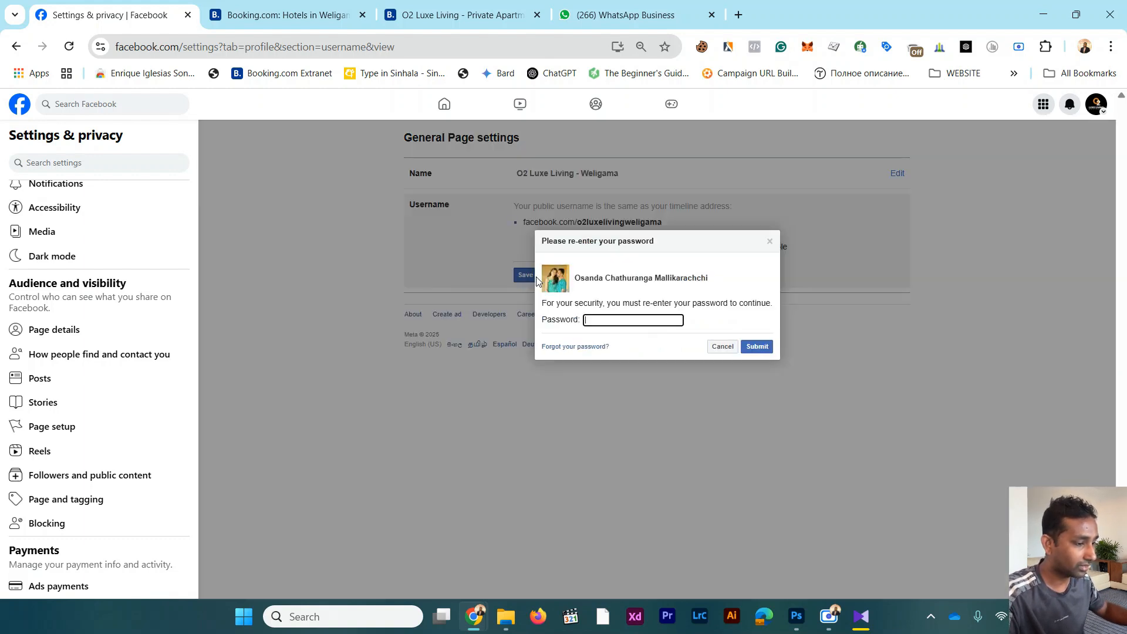
{"action": "left_click", "coordinate": [601, 320]}
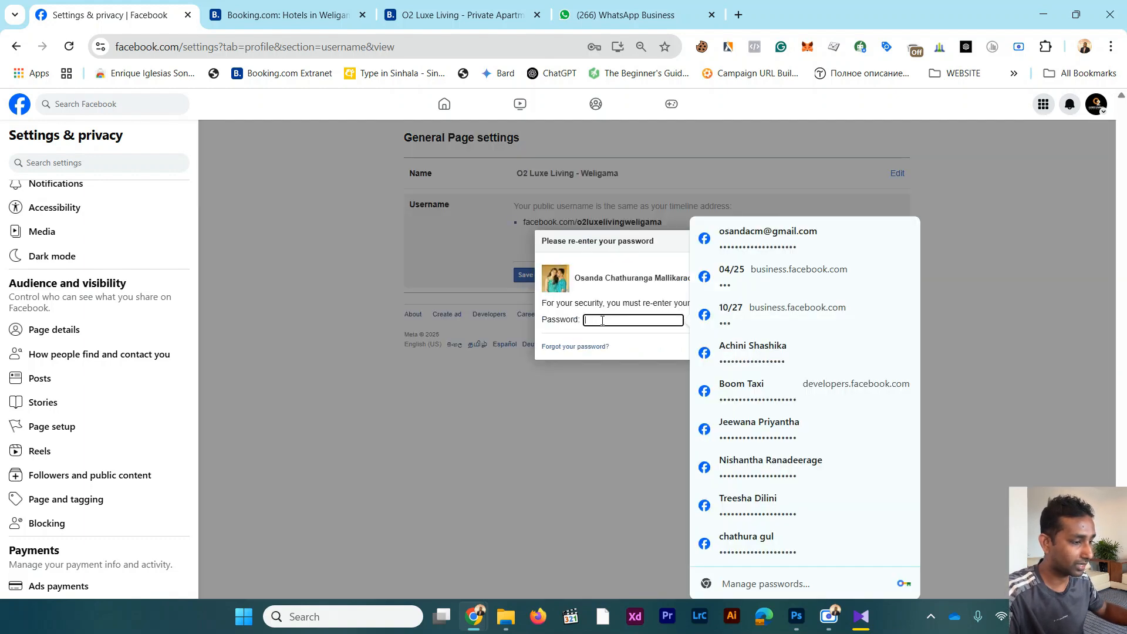
{"action": "left_click", "coordinate": [723, 238]}
{"action": "left_click", "coordinate": [752, 350]}
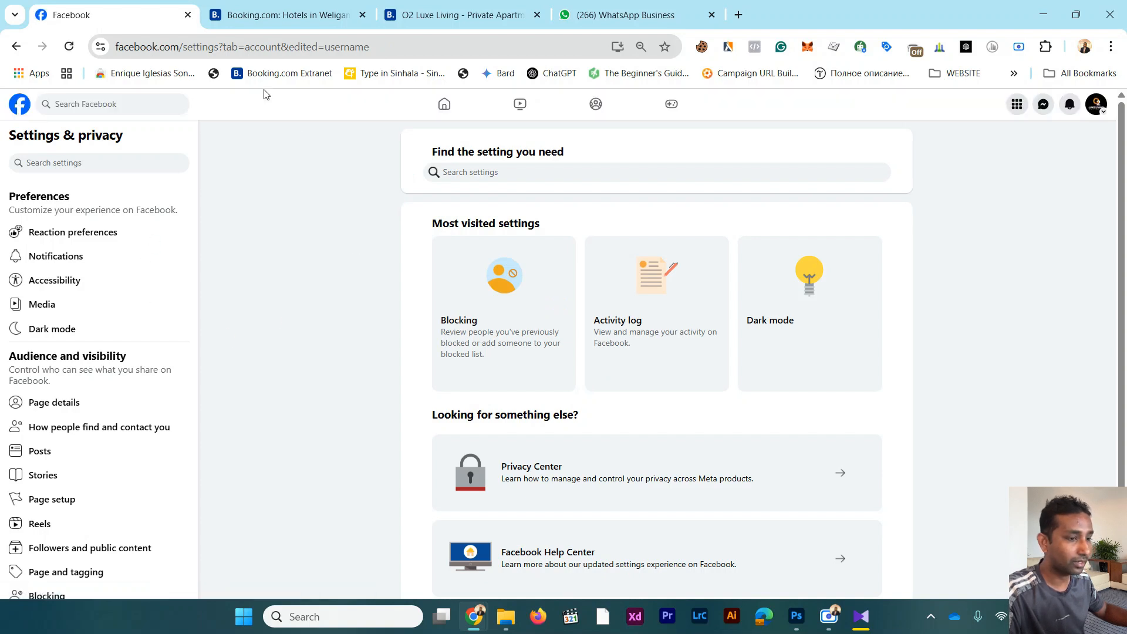
{"action": "left_click_drag", "start_coordinate": [183, 50], "coordinate": [115, 51]}
{"action": "key", "text": "ctrl+c"}
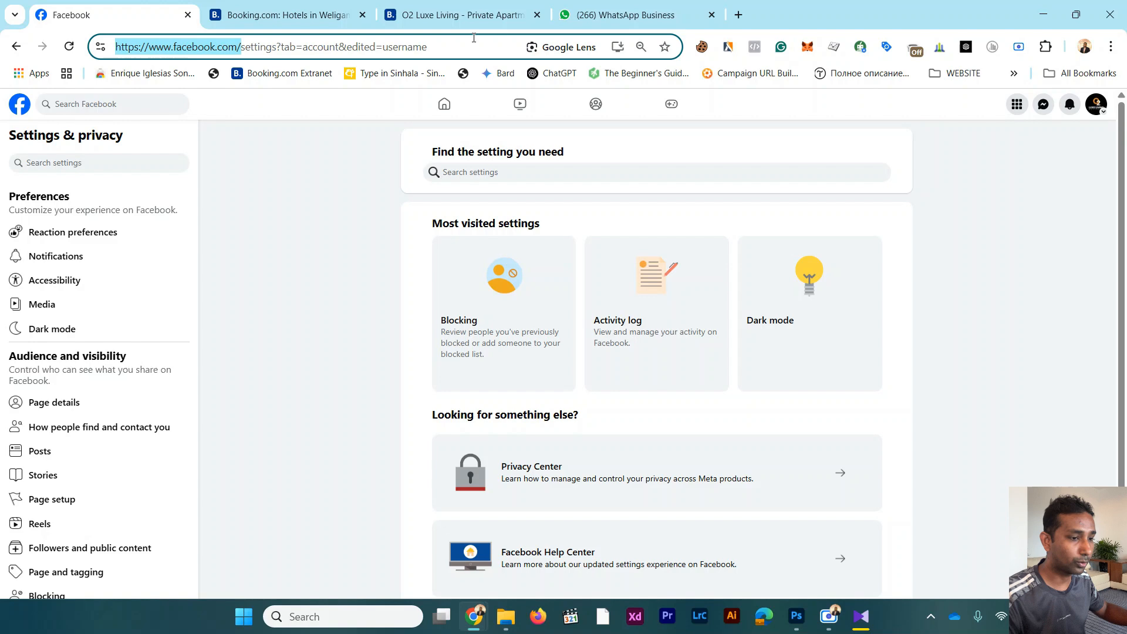
{"action": "left_click", "coordinate": [738, 15]}
{"action": "key", "text": "ctrl+v"}
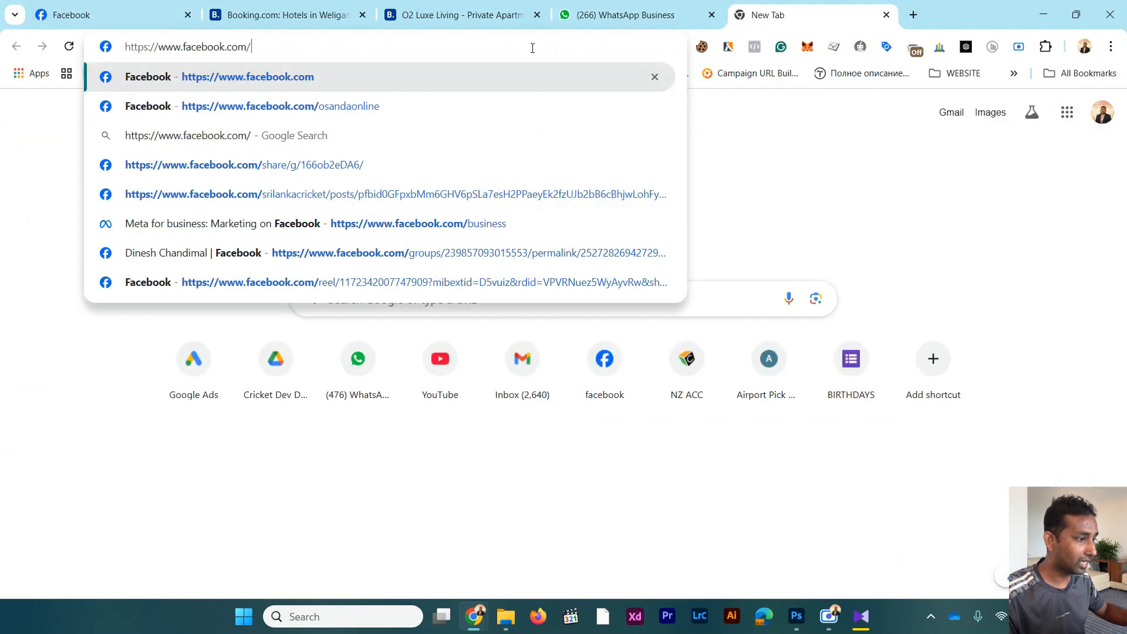
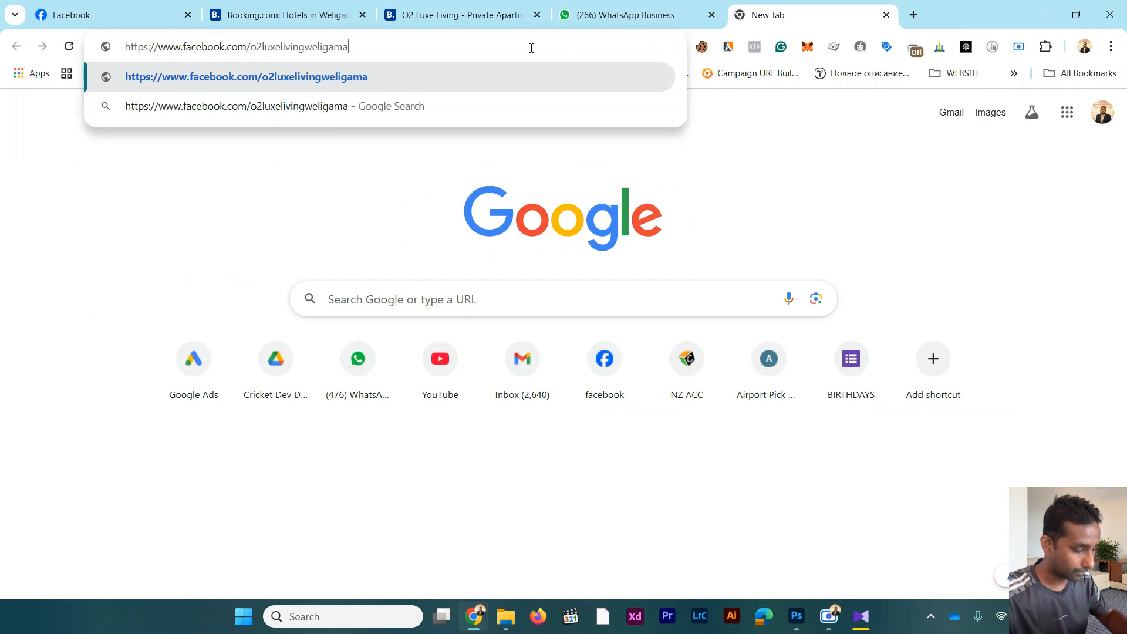
{"action": "key", "text": "Return"}
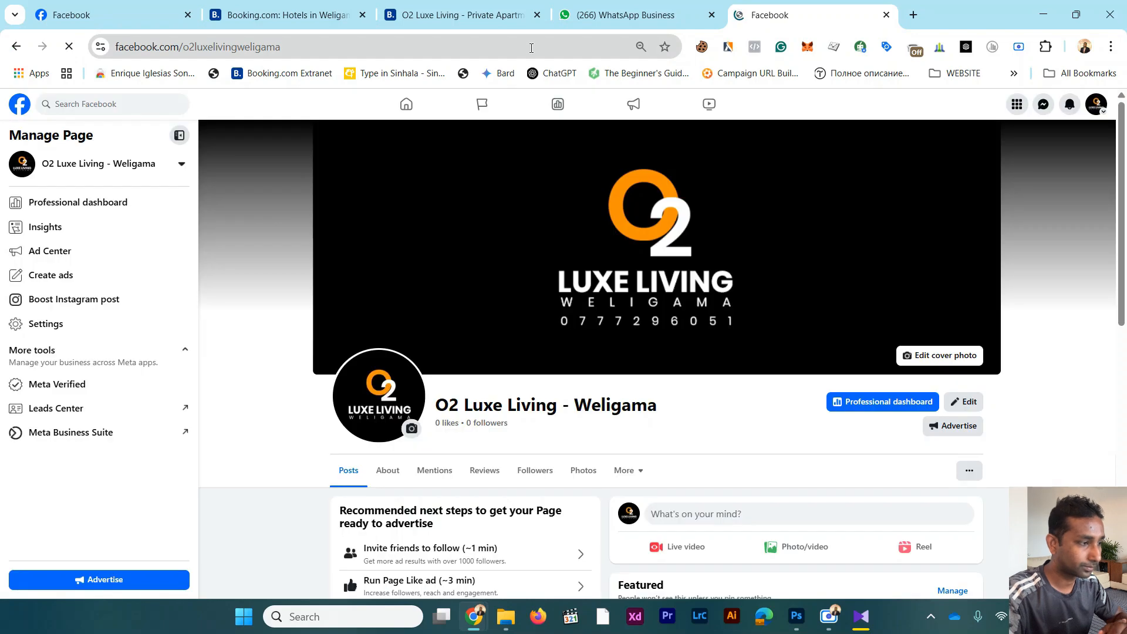
Step: Look over the Page's intro, photos and profile picture post at the custom address
{"action": "scroll", "coordinate": [532, 48], "scroll_direction": "down", "scroll_amount": 3}
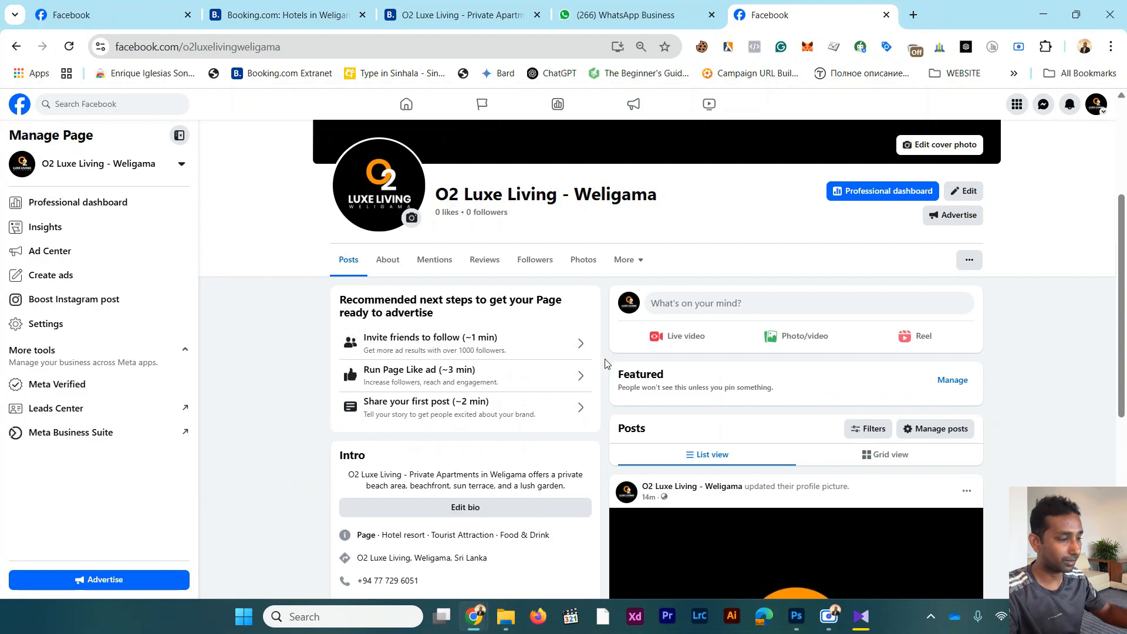
{"action": "scroll", "coordinate": [606, 362], "scroll_direction": "down", "scroll_amount": 3}
{"action": "scroll", "coordinate": [607, 362], "scroll_direction": "down", "scroll_amount": 1}
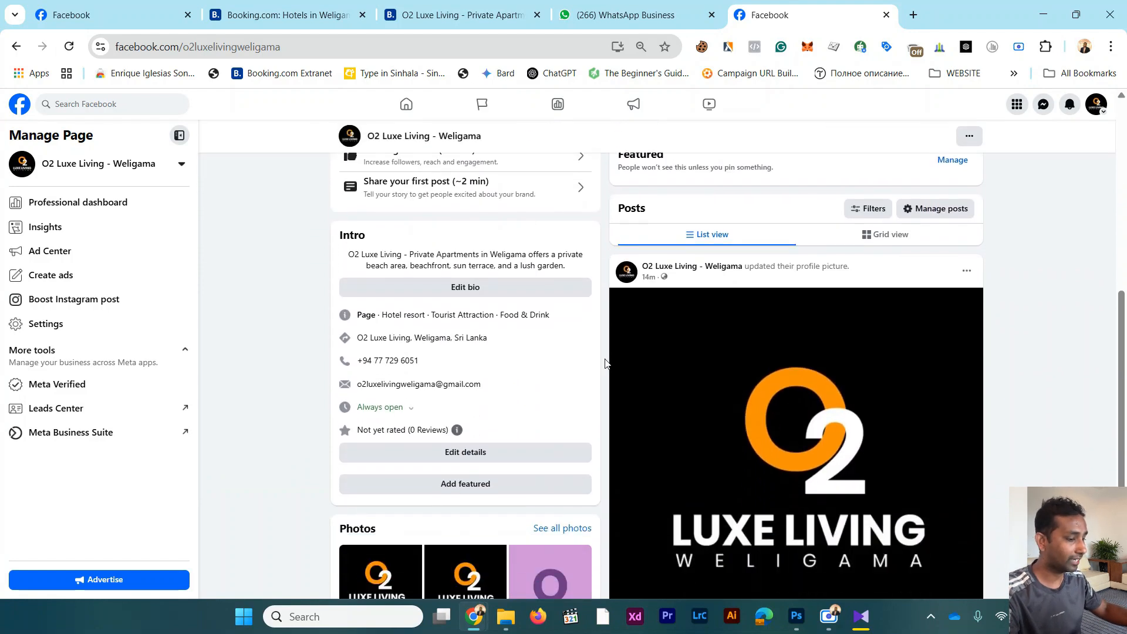
{"action": "scroll", "coordinate": [605, 364], "scroll_direction": "down", "scroll_amount": 1}
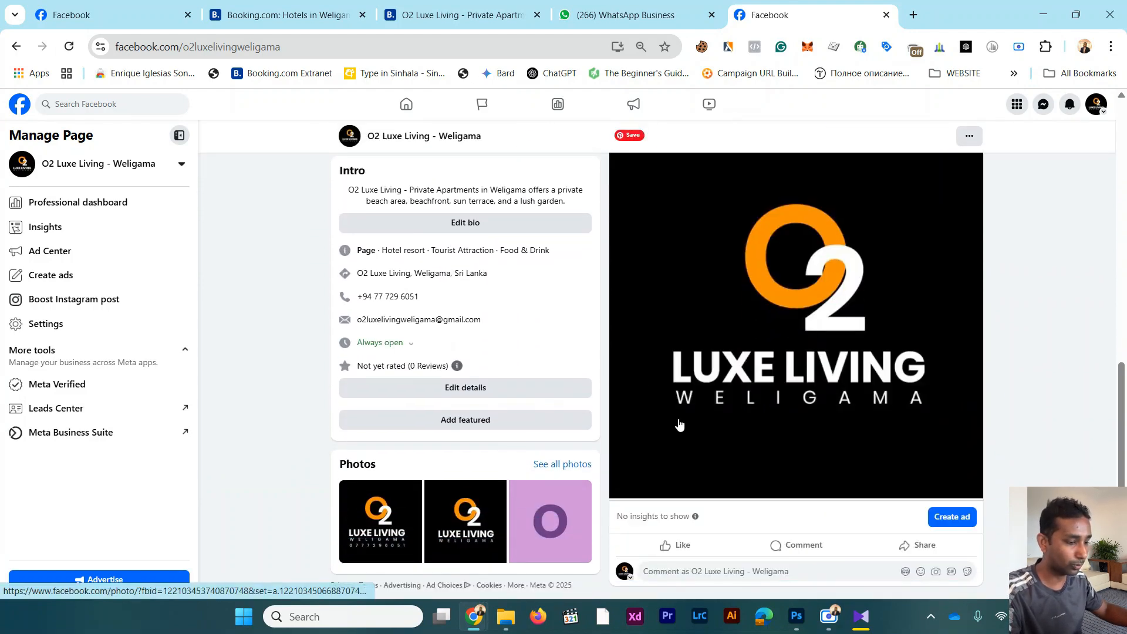
{"action": "scroll", "coordinate": [679, 424], "scroll_direction": "up", "scroll_amount": 3}
{"action": "scroll", "coordinate": [679, 424], "scroll_direction": "up", "scroll_amount": 4}
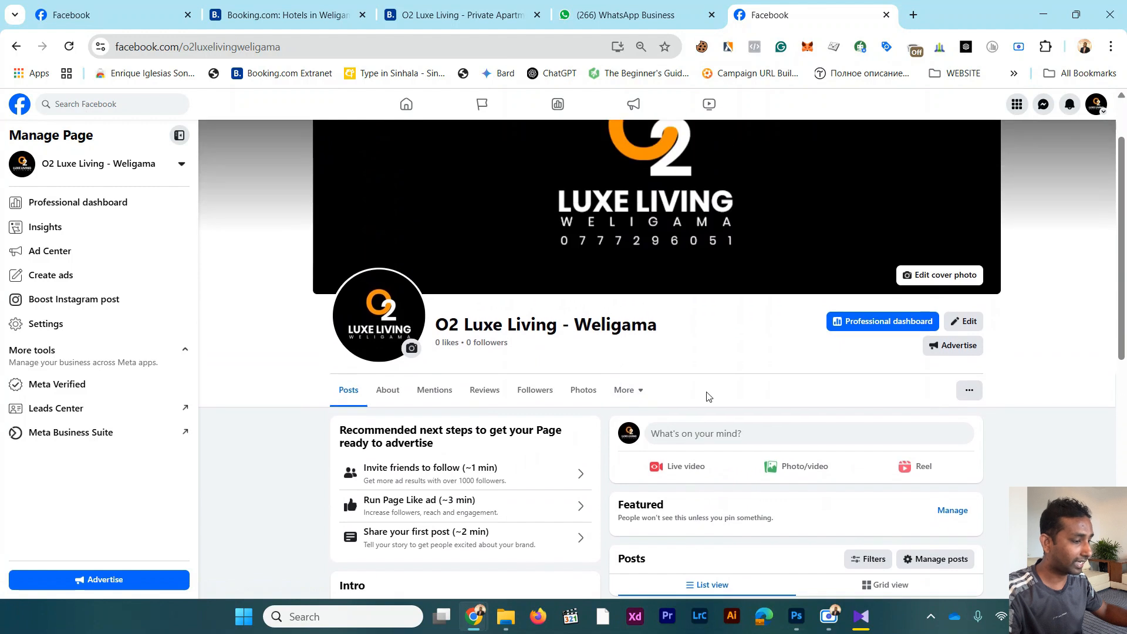